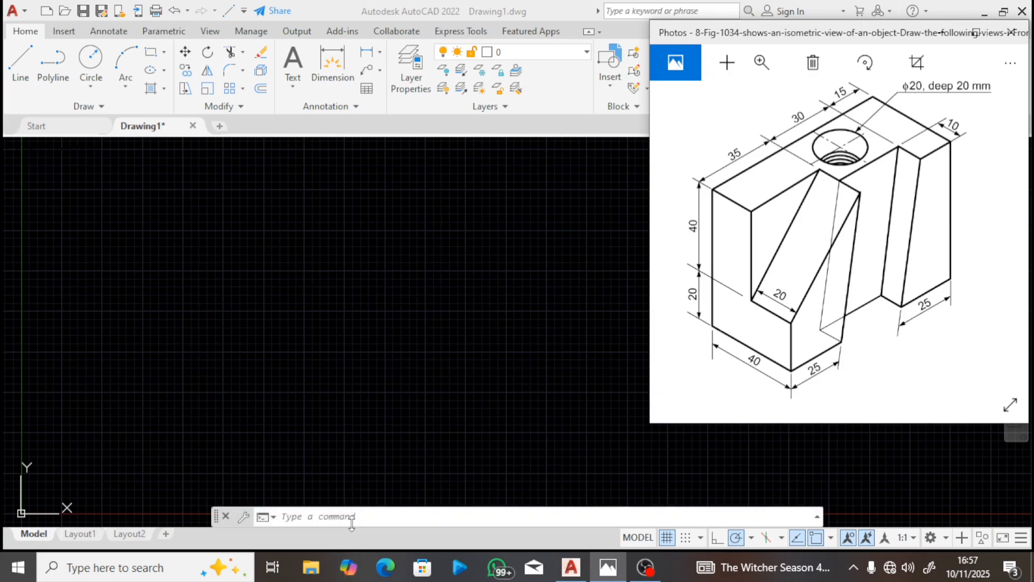
# Step: Open the drawing units settings and set the decimal length precision to 0
pyautogui.click(352, 516)
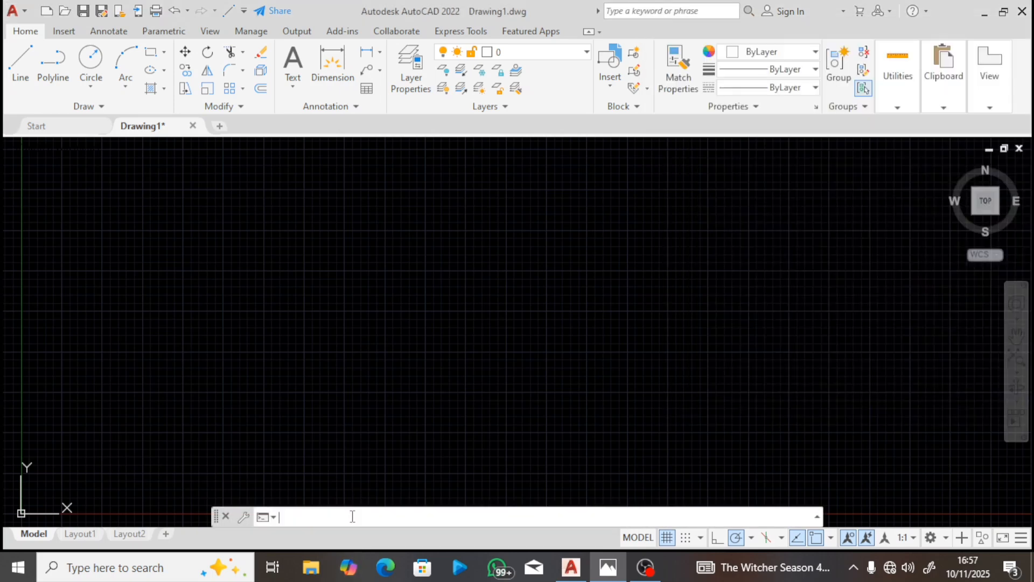
pyautogui.write('u')
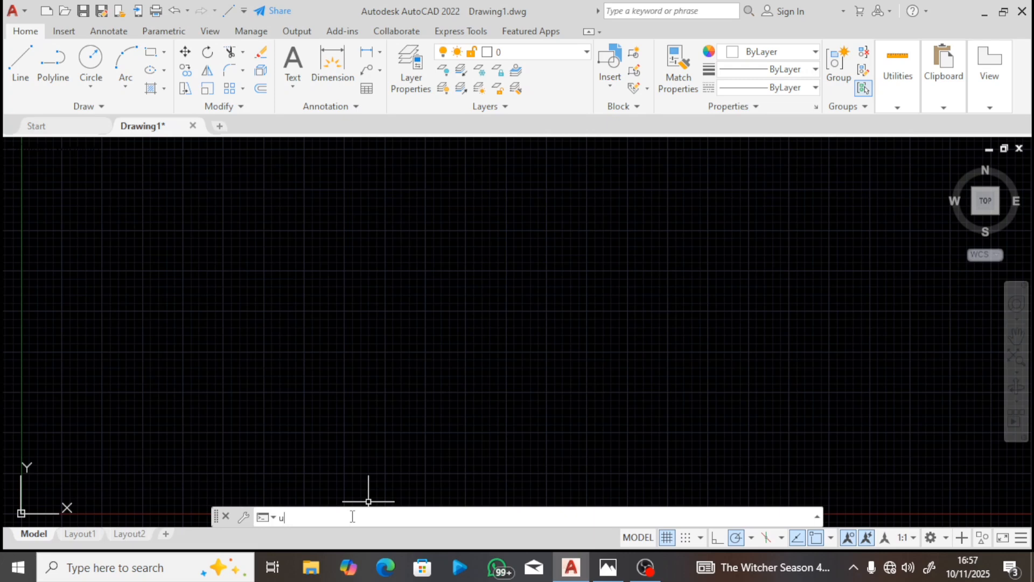
pyautogui.write('n')
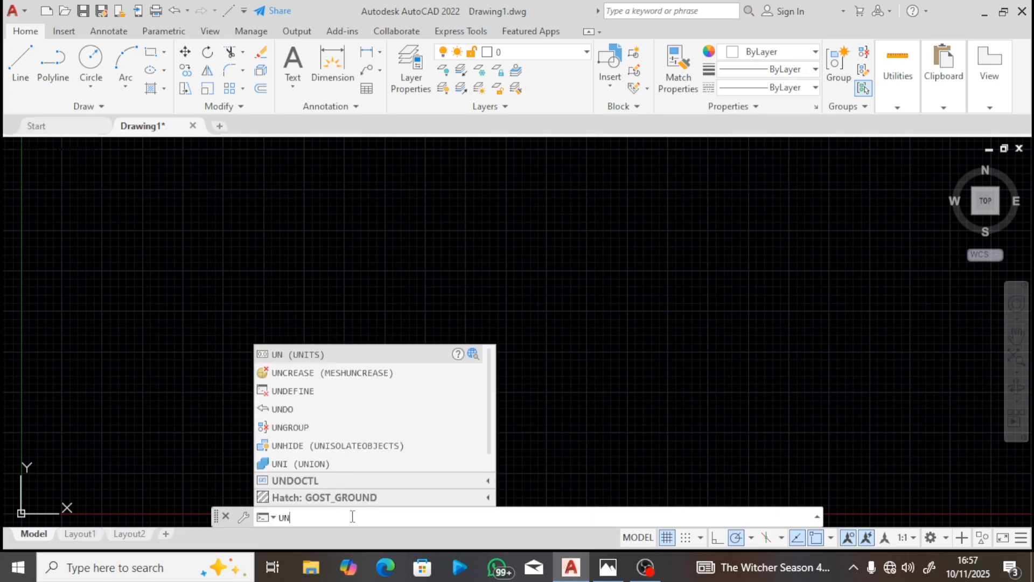
pyautogui.click(334, 355)
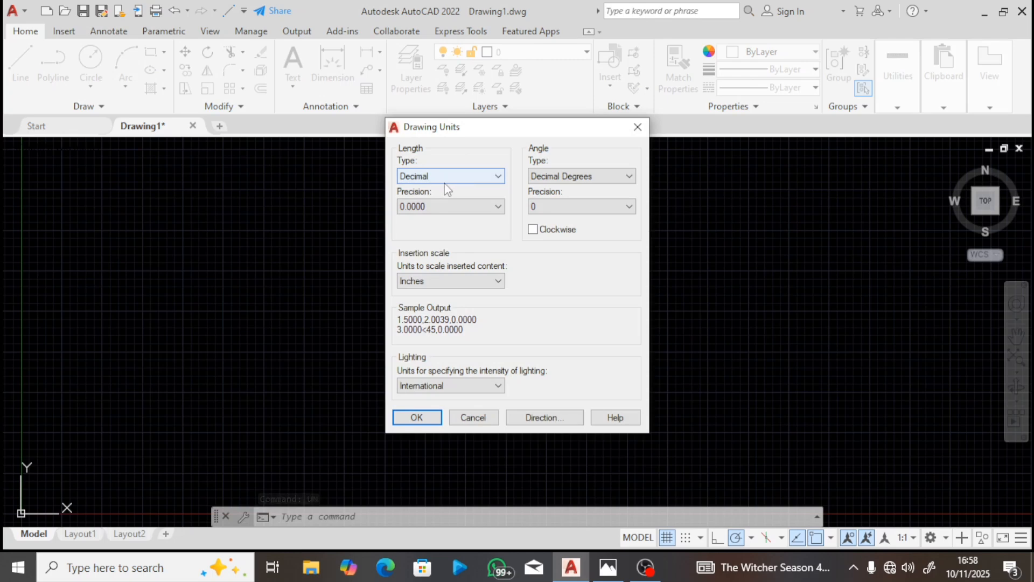
pyautogui.click(433, 207)
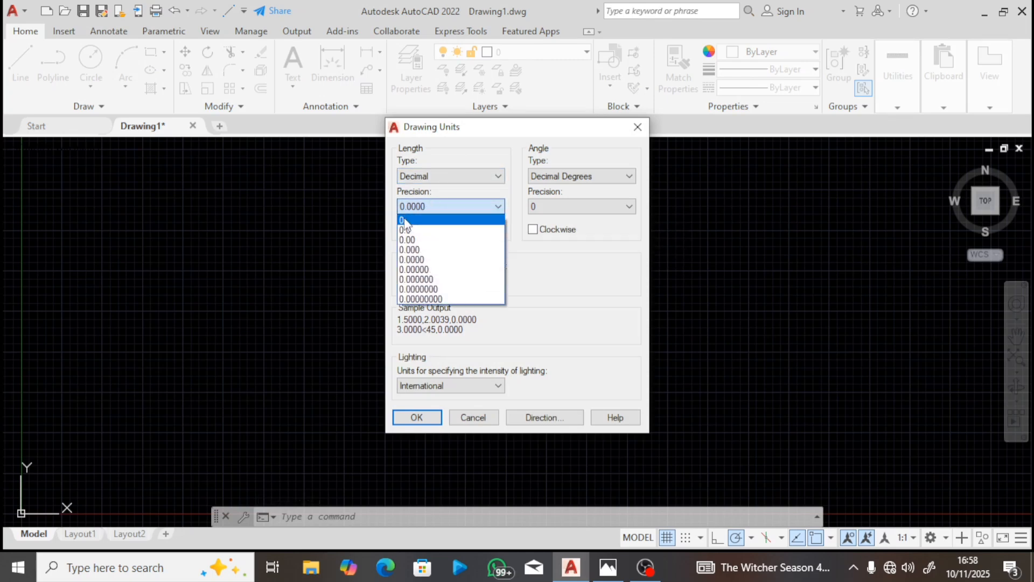
pyautogui.click(405, 221)
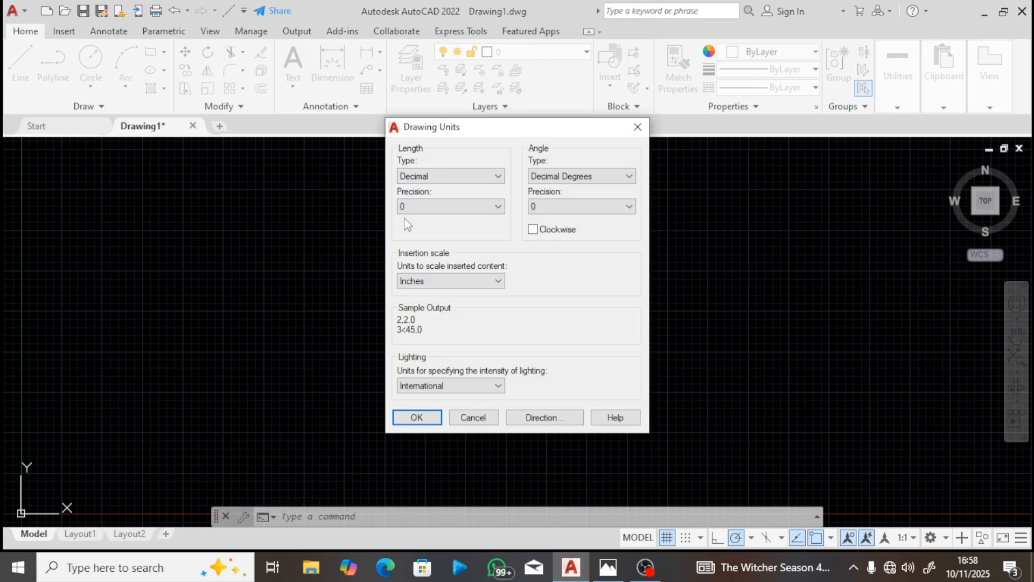
pyautogui.click(446, 208)
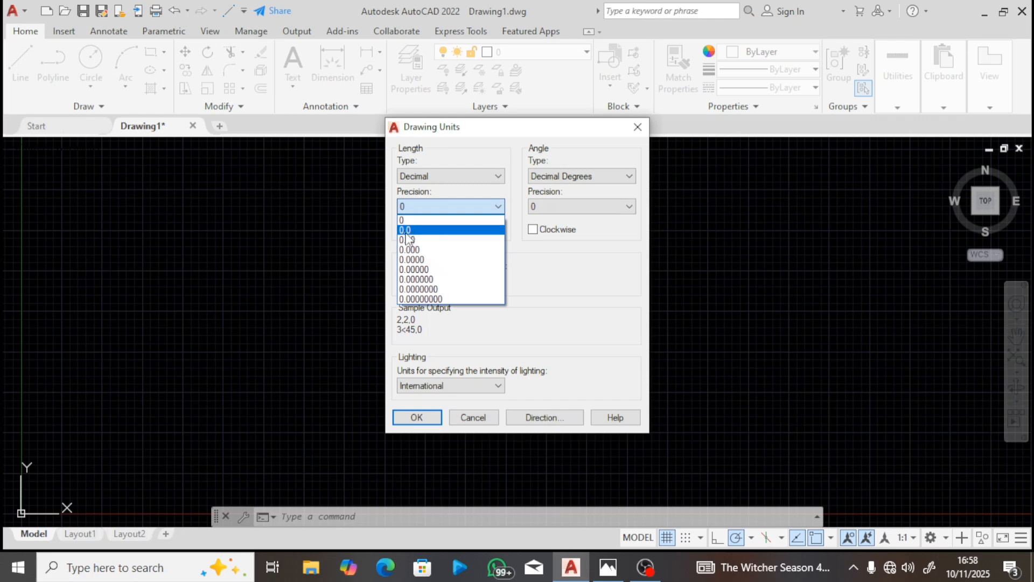
pyautogui.click(442, 219)
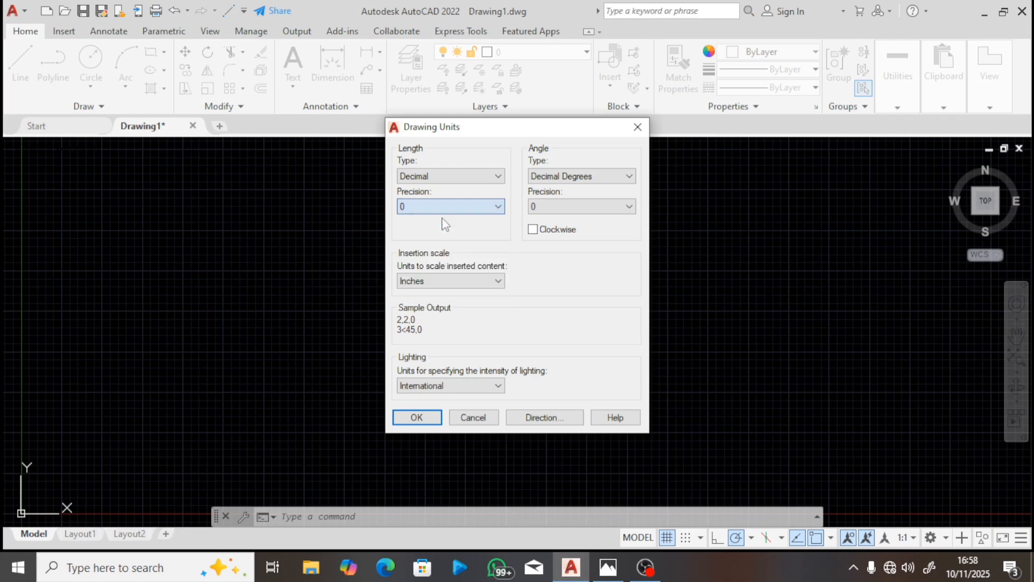
# Step: Set the insertion scale units to Millimeters and apply the drawing units
pyautogui.click(424, 282)
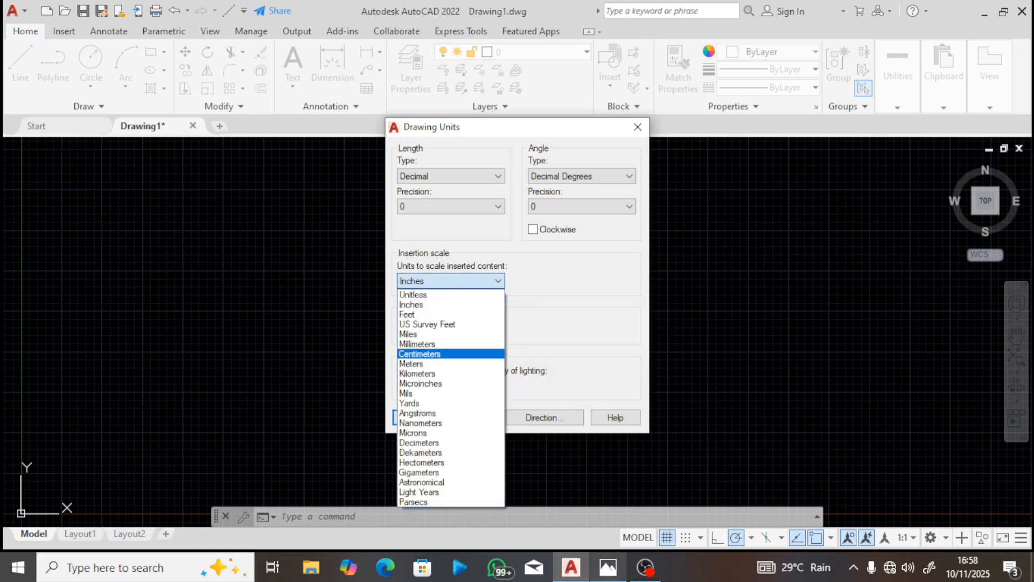
pyautogui.click(608, 567)
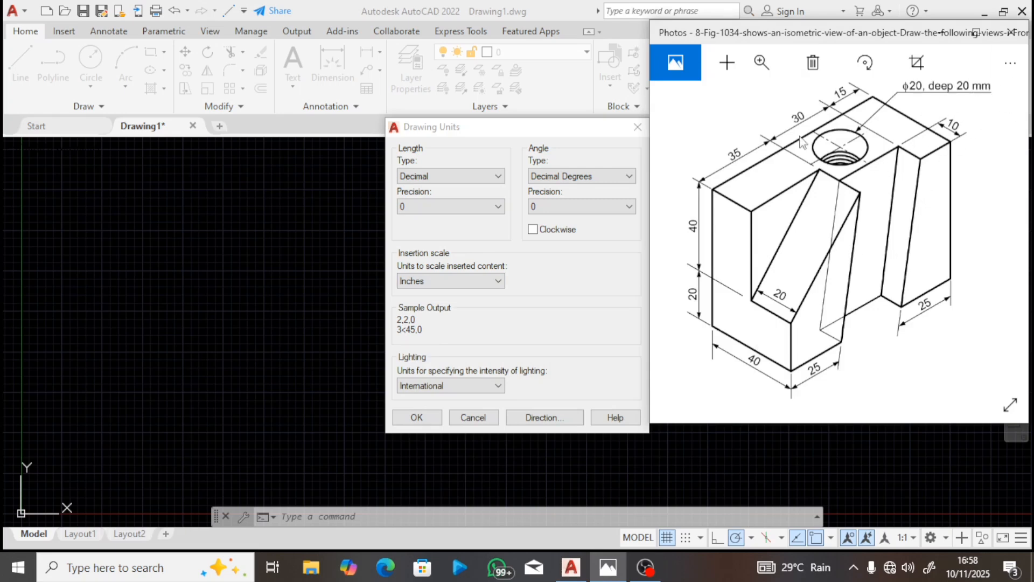
pyautogui.click(457, 281)
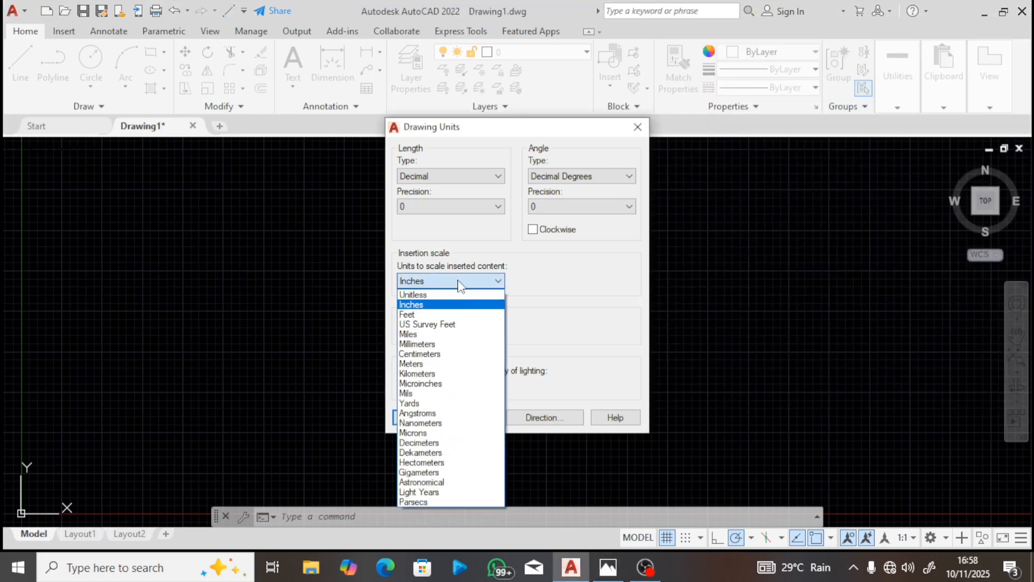
pyautogui.click(418, 344)
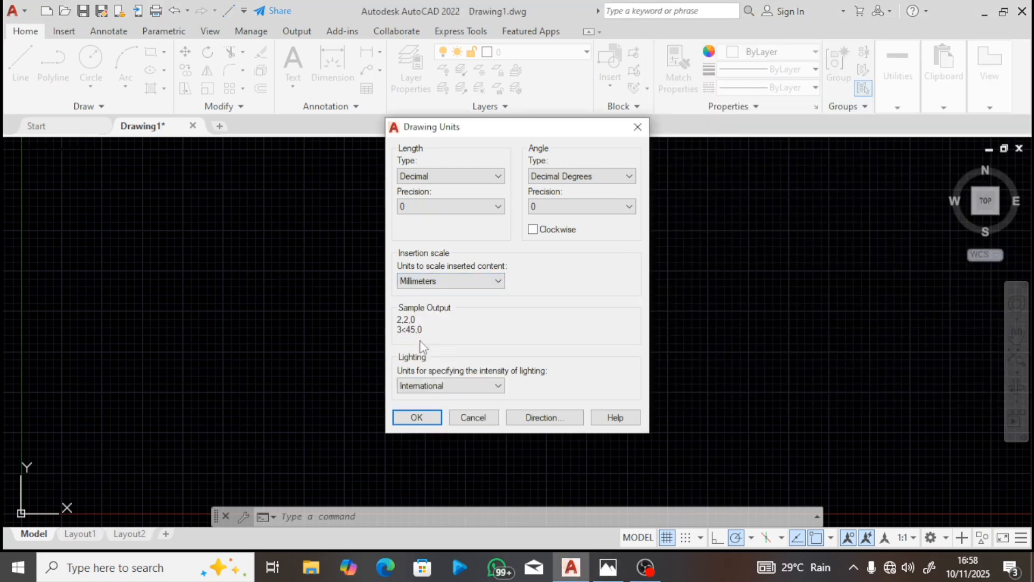
pyautogui.click(417, 418)
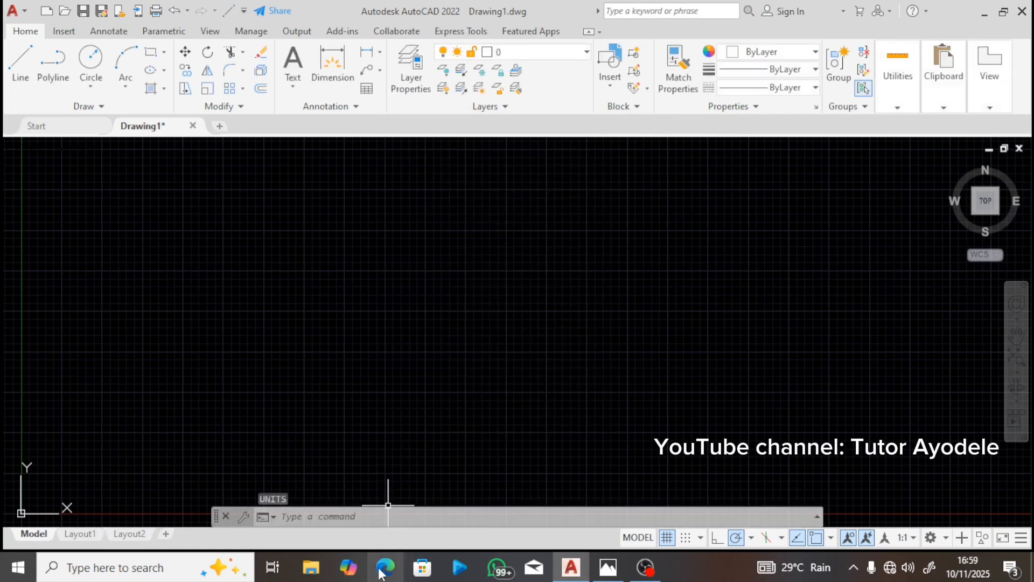
# Step: Set the model space limits from 0,0 to 250,200
pyautogui.write('LIMITS')
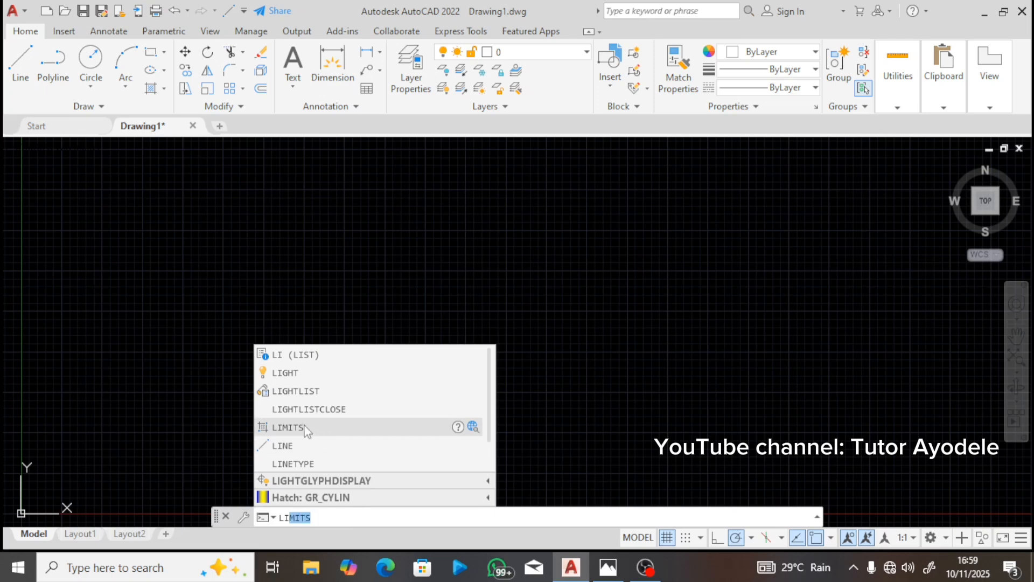
pyautogui.click(326, 427)
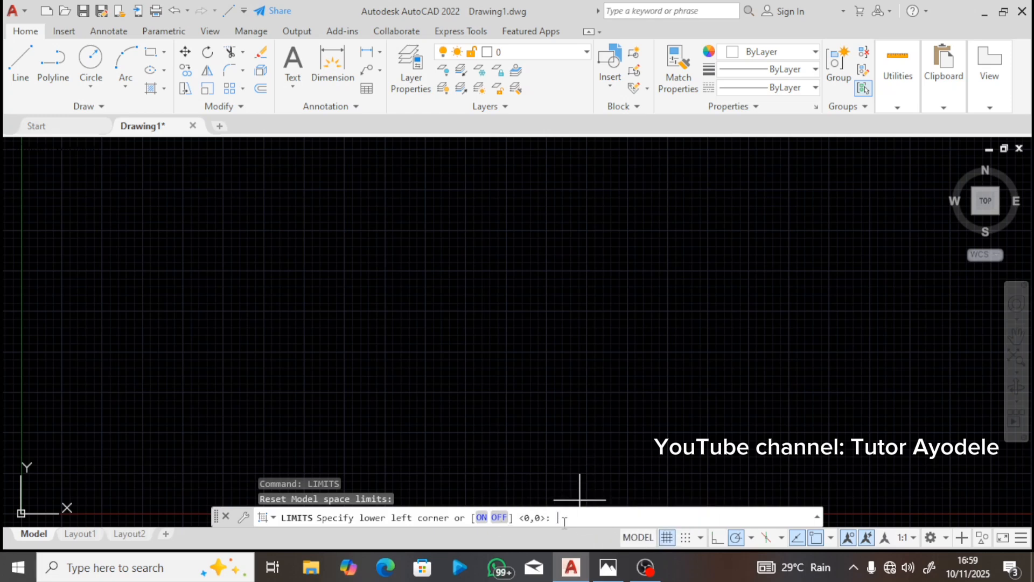
pyautogui.write('0,0')
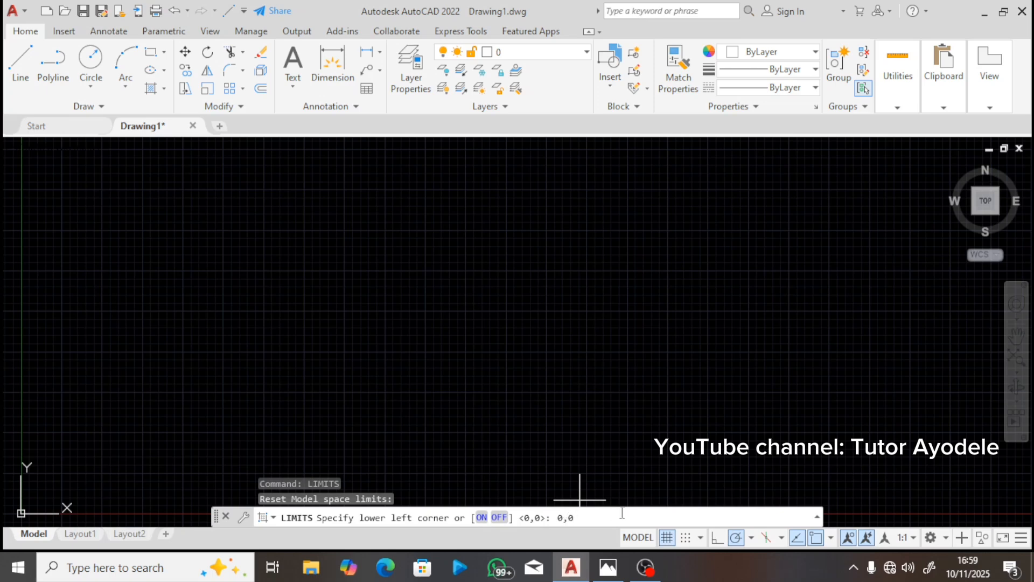
pyautogui.press('Return')
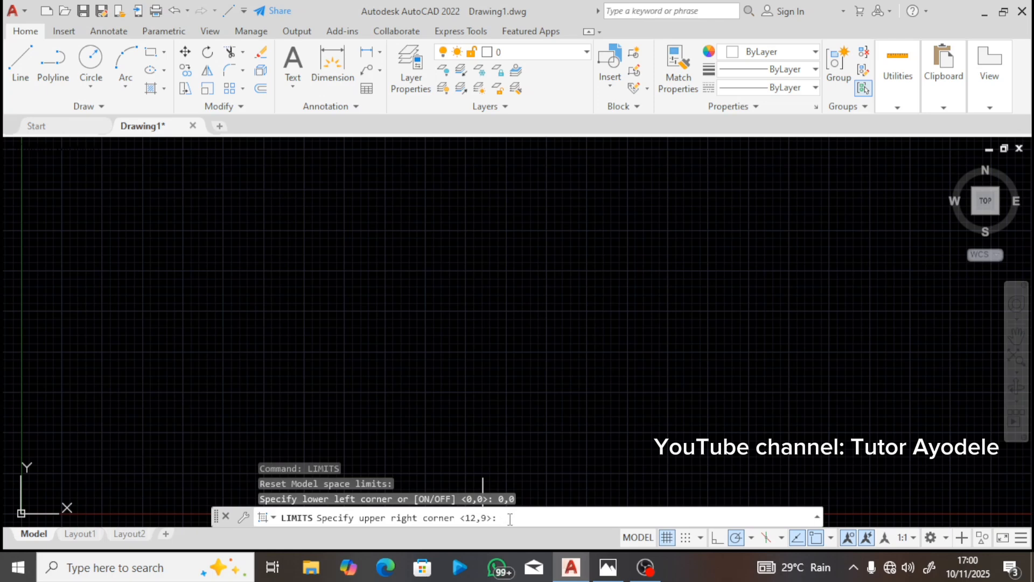
pyautogui.write('250,200')
pyautogui.press('Return')
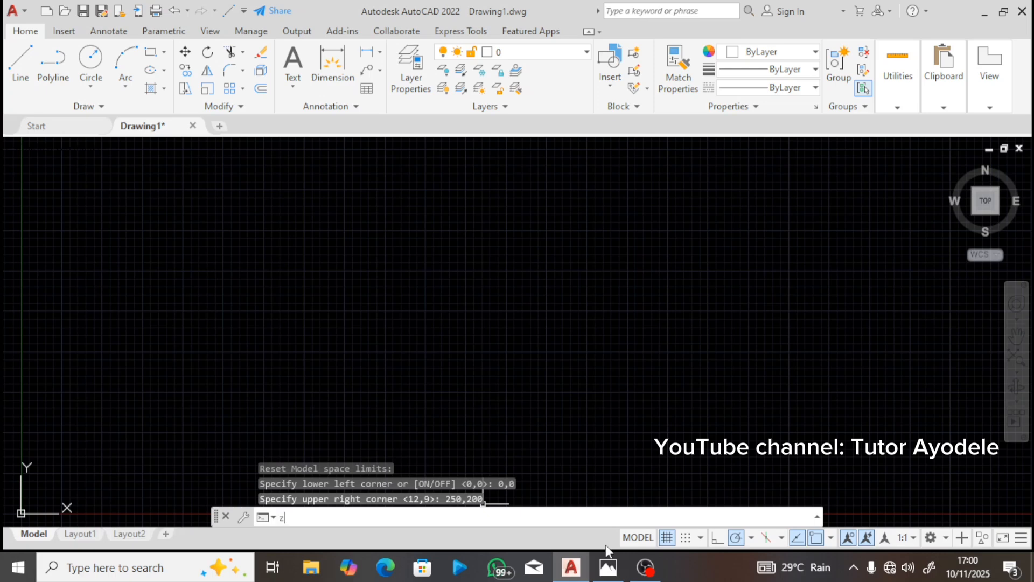
# Step: Zoom to All so the view covers the full drawing limits
pyautogui.write('ZOOM')
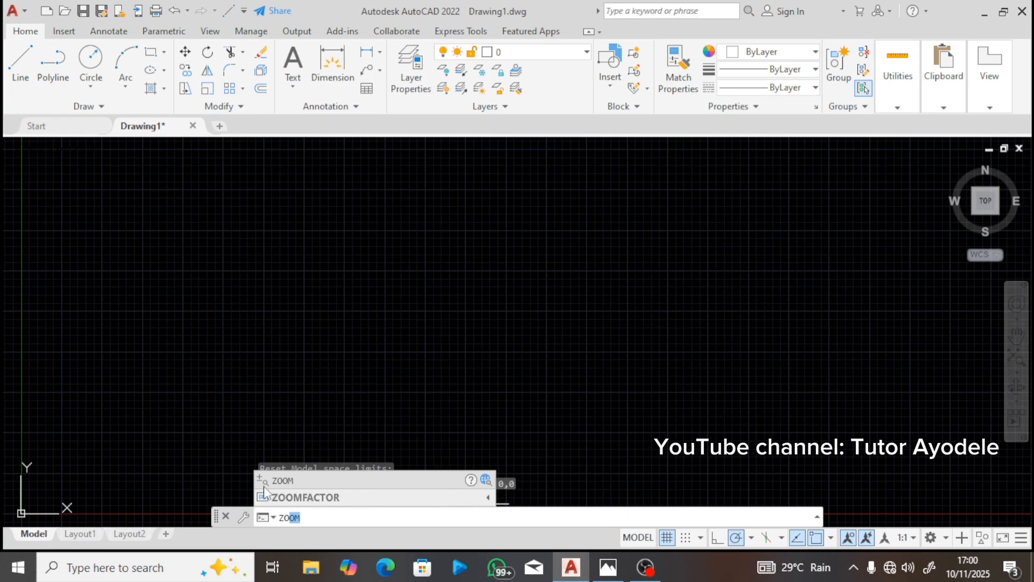
pyautogui.click(306, 475)
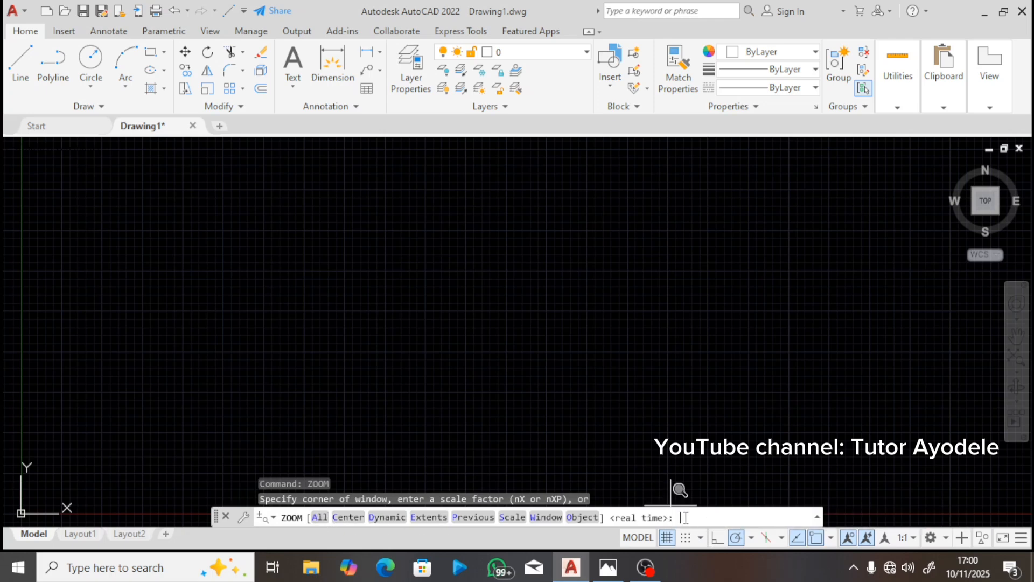
pyautogui.write('a')
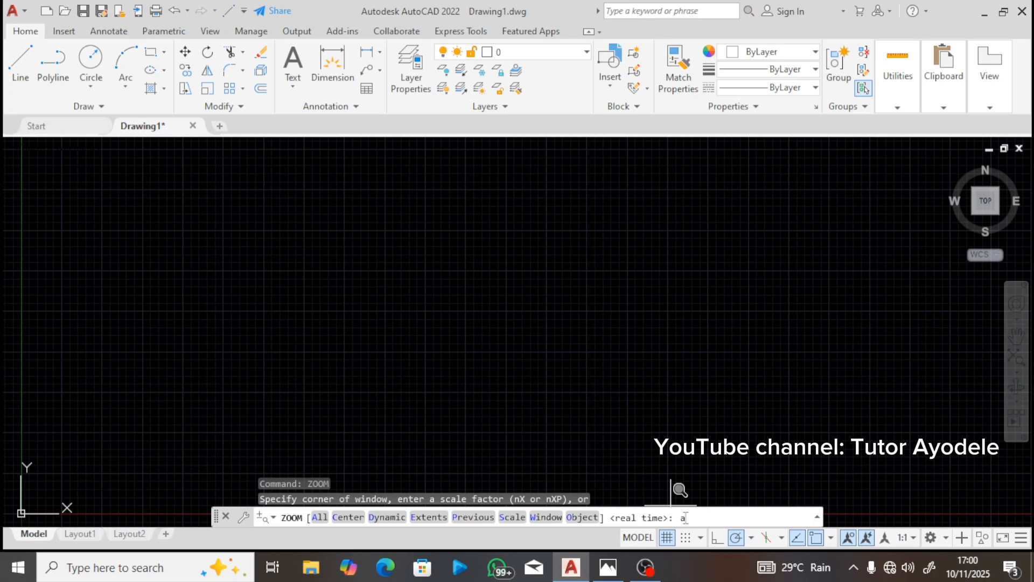
pyautogui.press('Return')
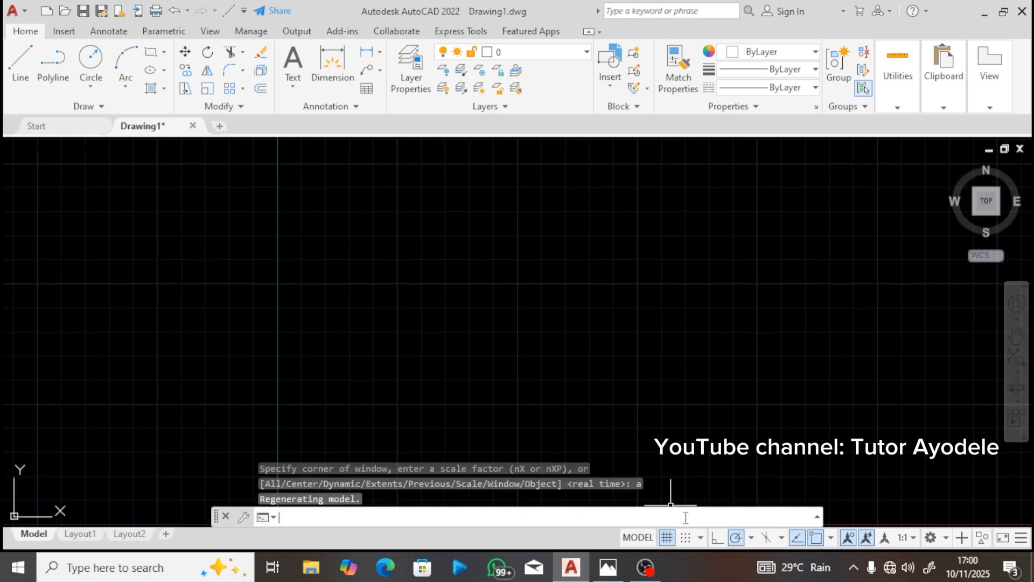
# Step: Turn on isometric drafting and switch off the drawing grid
pyautogui.click(607, 567)
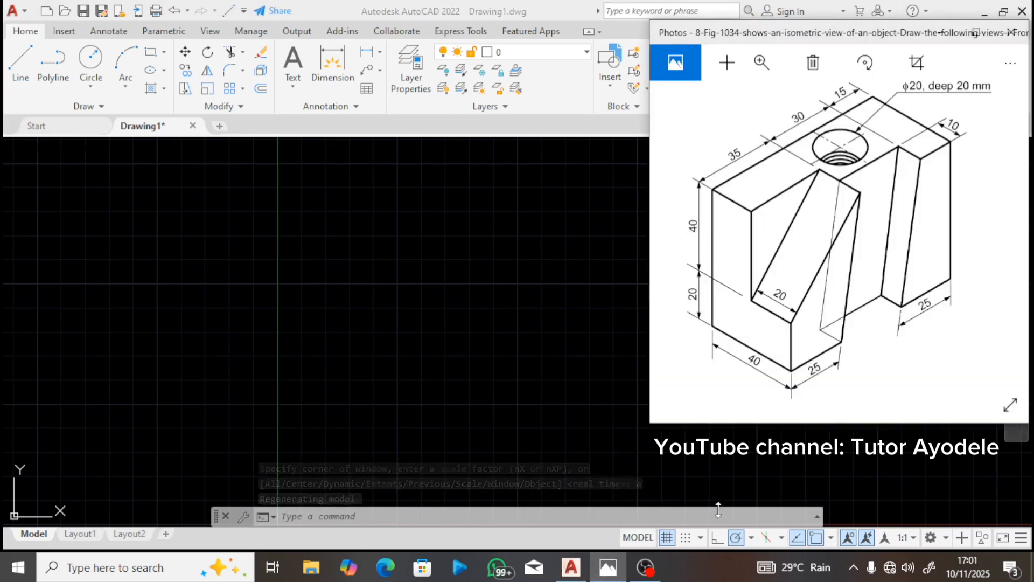
pyautogui.click(766, 543)
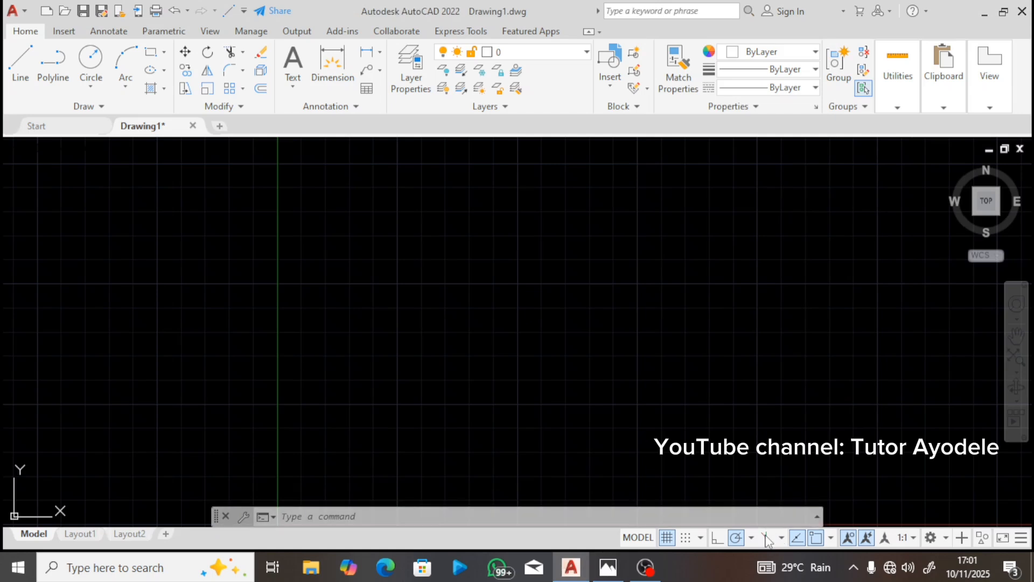
pyautogui.click(765, 538)
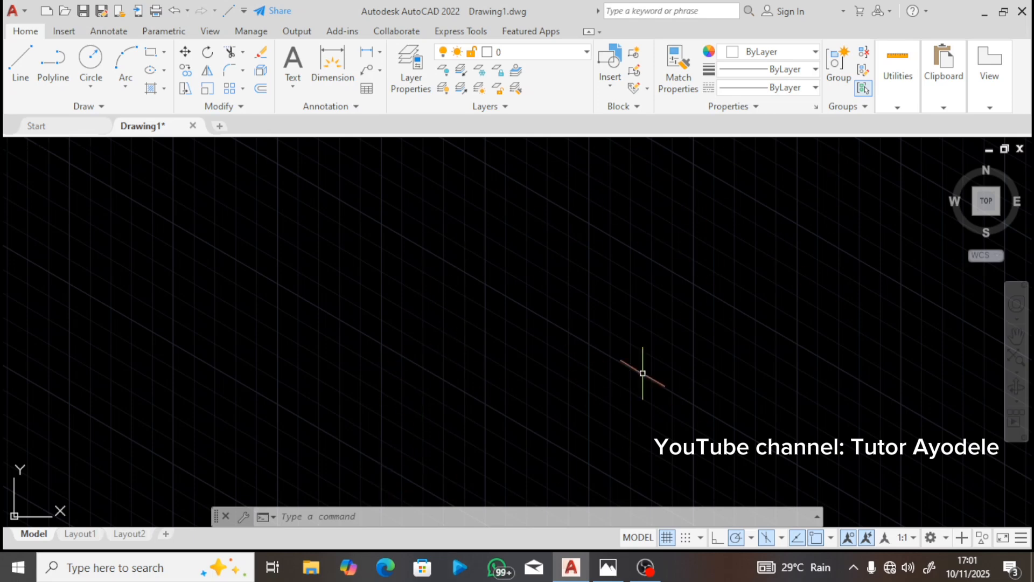
pyautogui.click(667, 537)
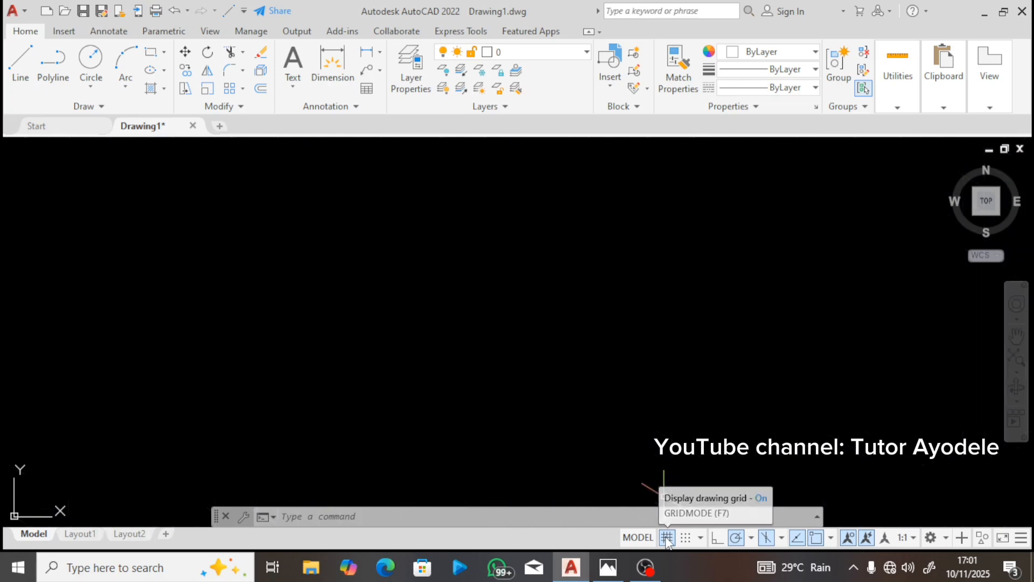
# Step: Draw a 25 mm line at 30° in the lower middle of the drawing area as the block's front bottom edge, consulting the reference image
pyautogui.click(608, 568)
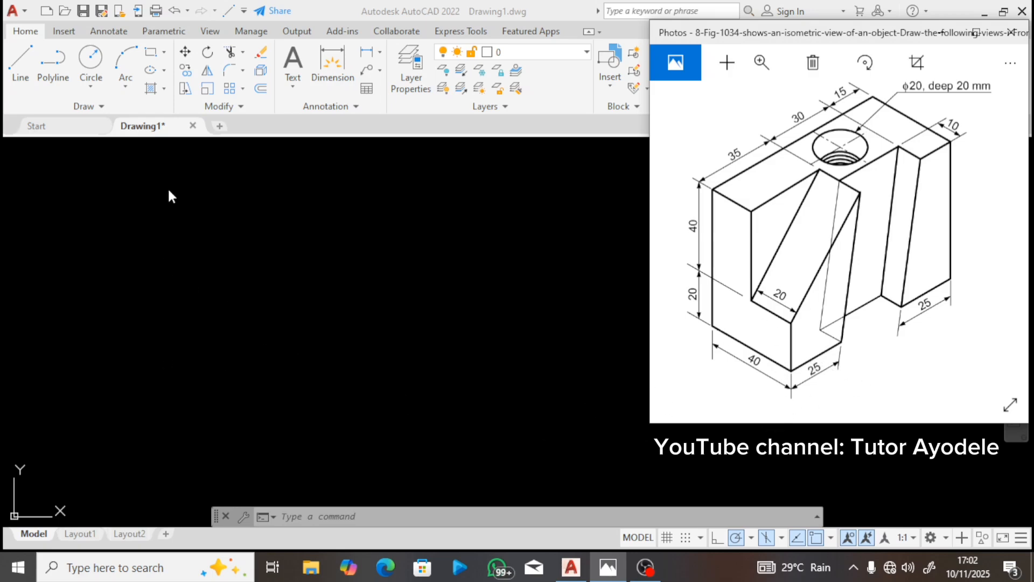
pyautogui.click(180, 303)
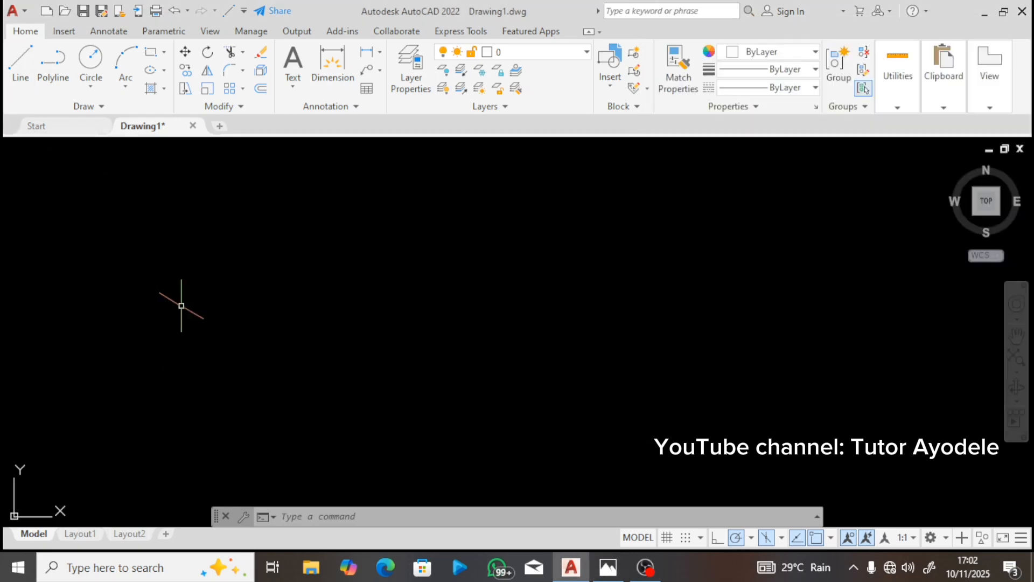
pyautogui.click(19, 70)
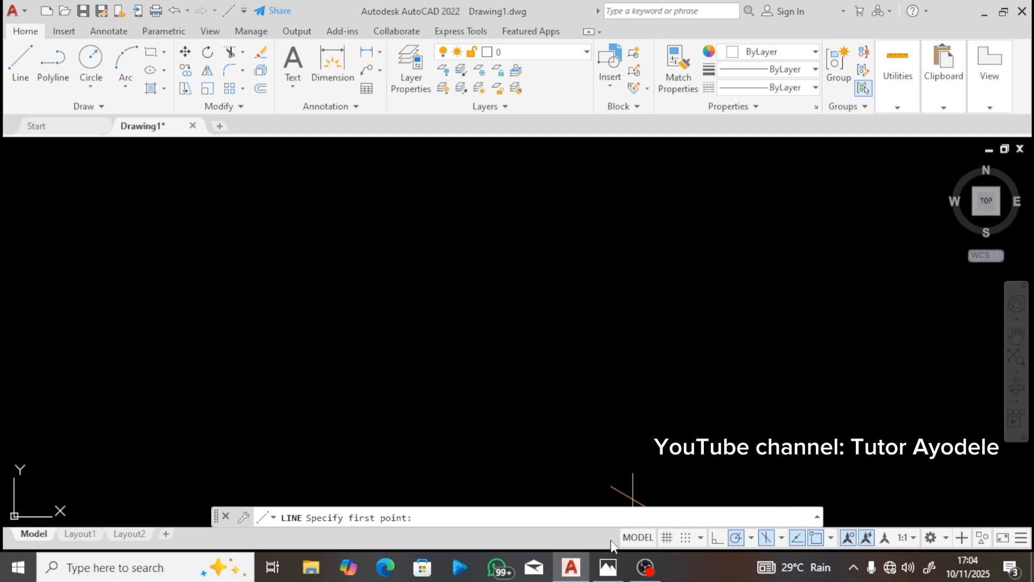
pyautogui.click(602, 573)
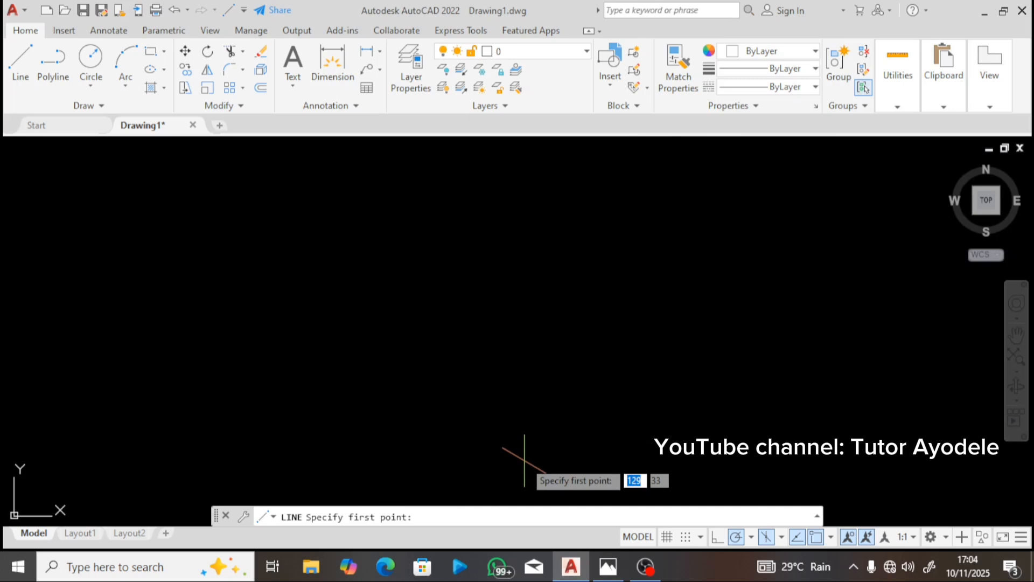
pyautogui.click(525, 460)
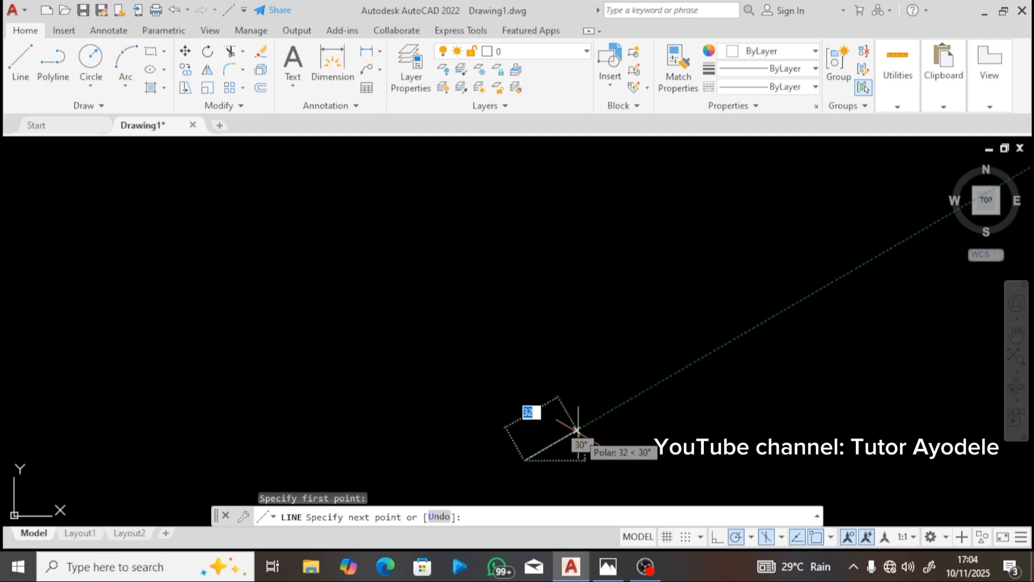
pyautogui.write('25')
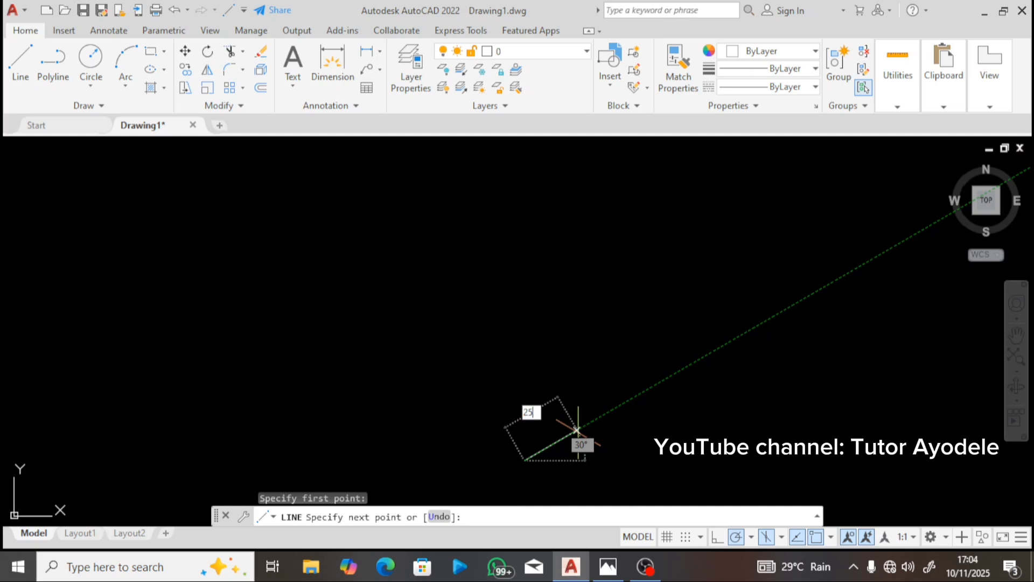
pyautogui.press('Return')
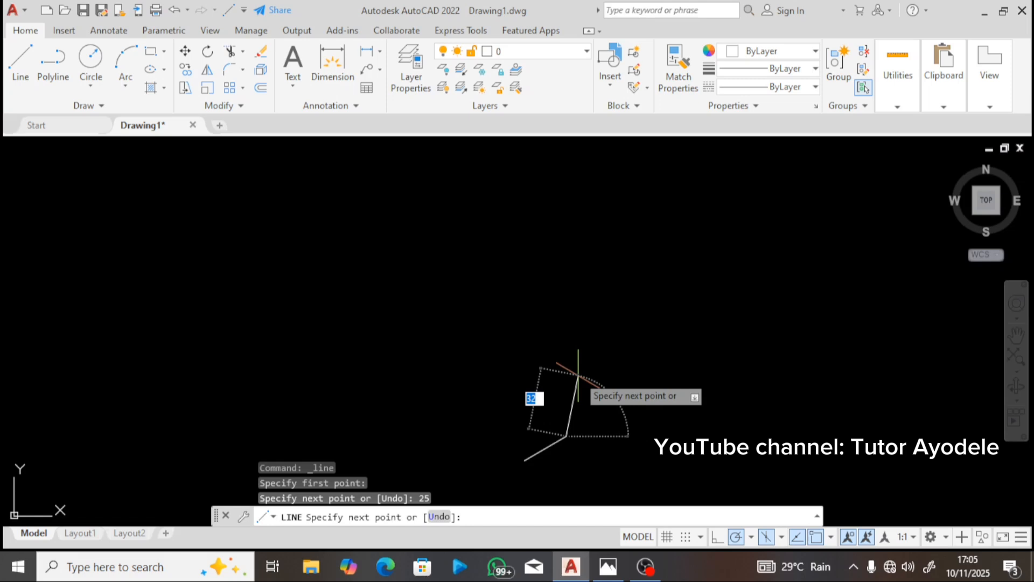
pyautogui.press('Escape')
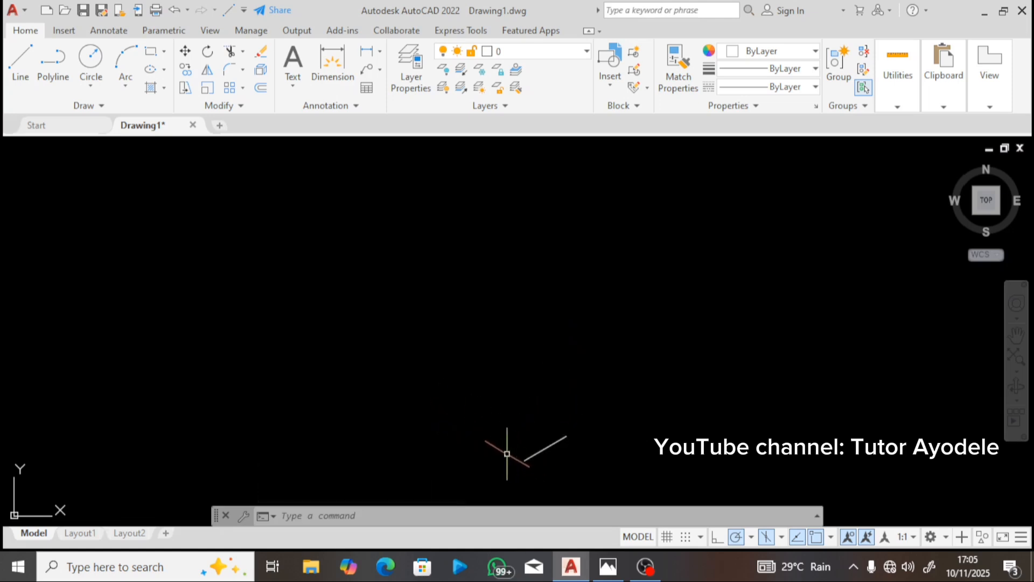
pyautogui.click(607, 566)
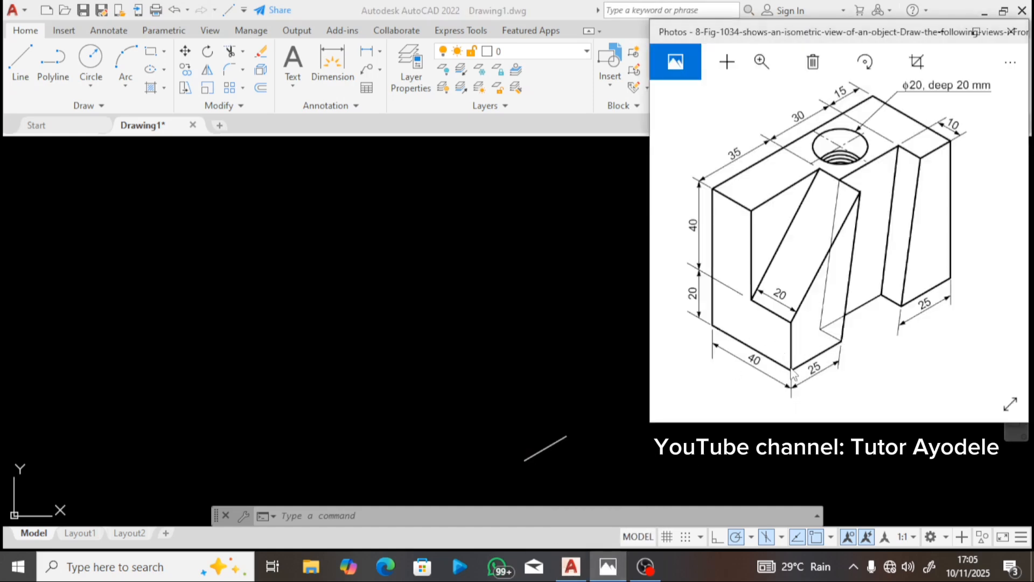
# Step: Draw a 40 mm line at 150° from the lower end of the 25 mm line as the end face's bottom edge
pyautogui.click(524, 454)
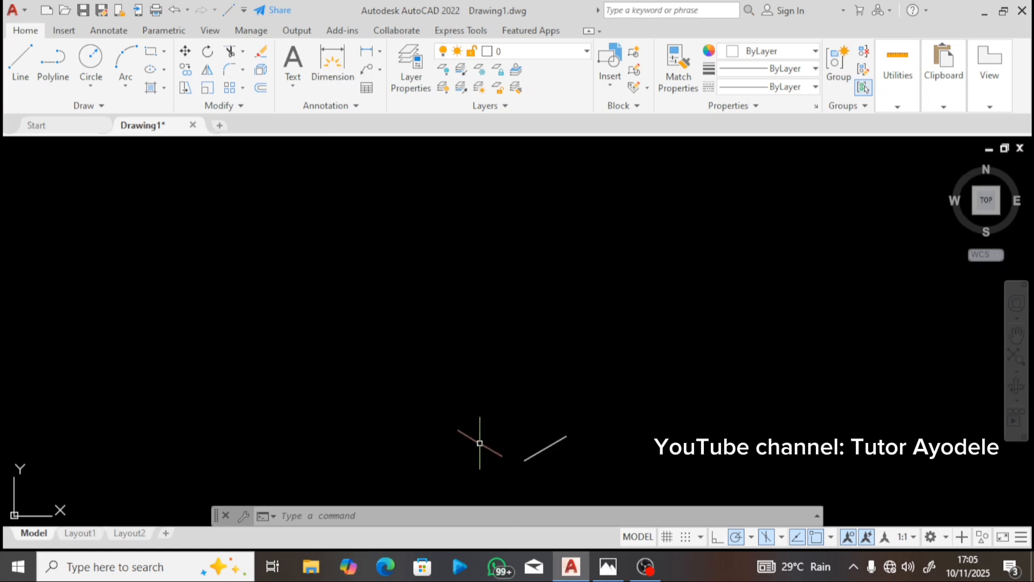
pyautogui.write('l')
pyautogui.press('Return')
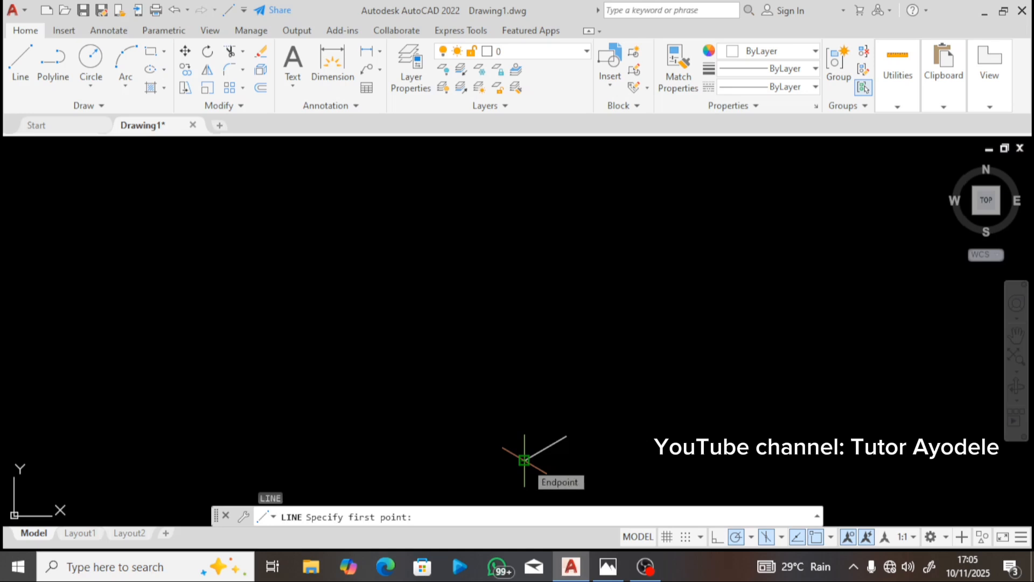
pyautogui.click(524, 460)
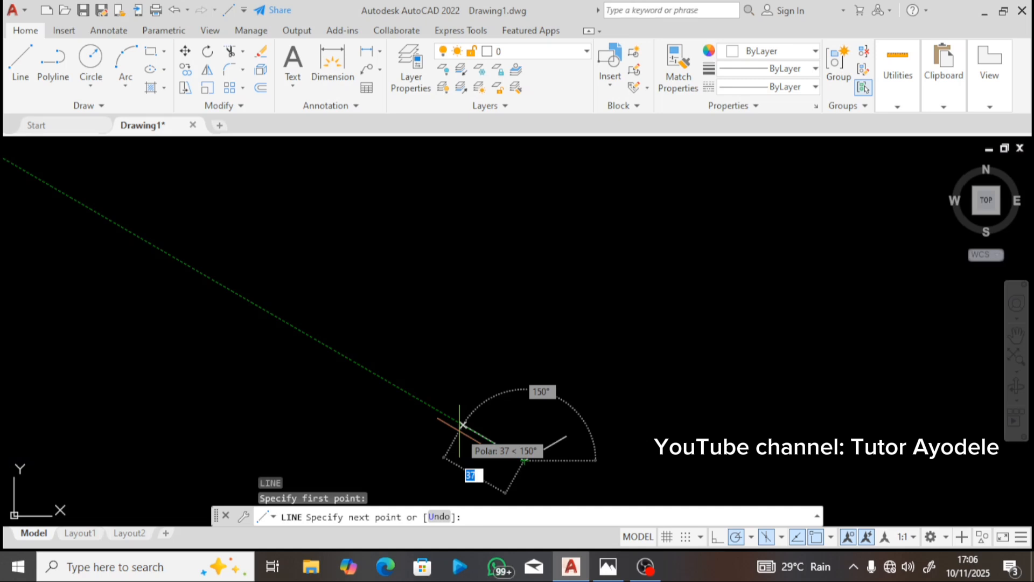
pyautogui.write('40')
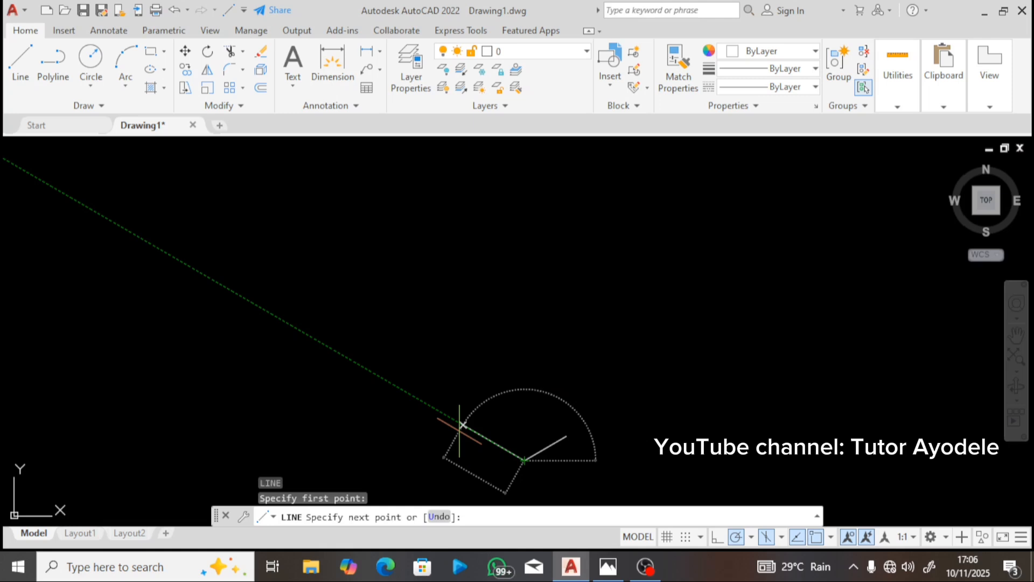
pyautogui.press('Return')
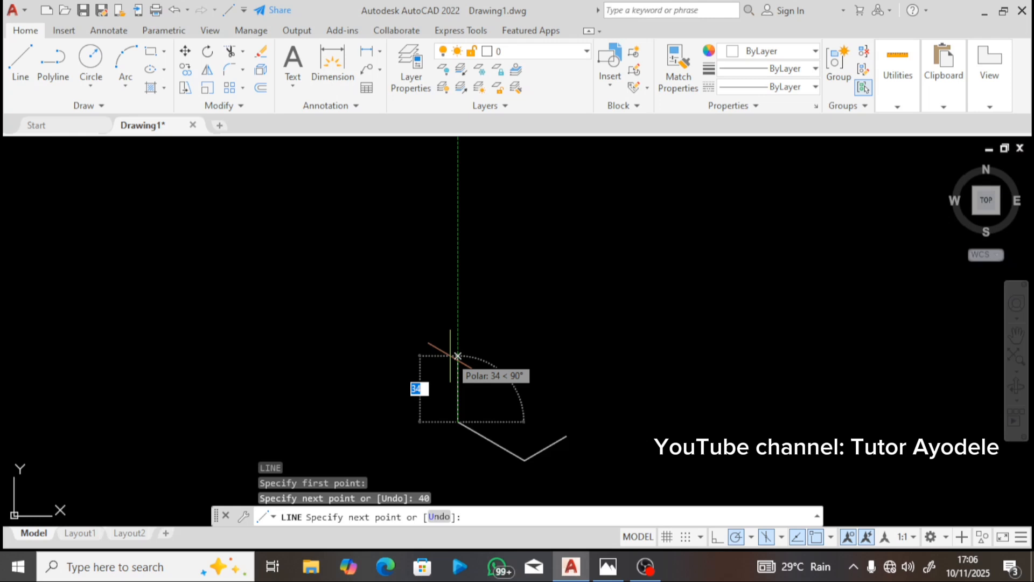
pyautogui.press('Escape')
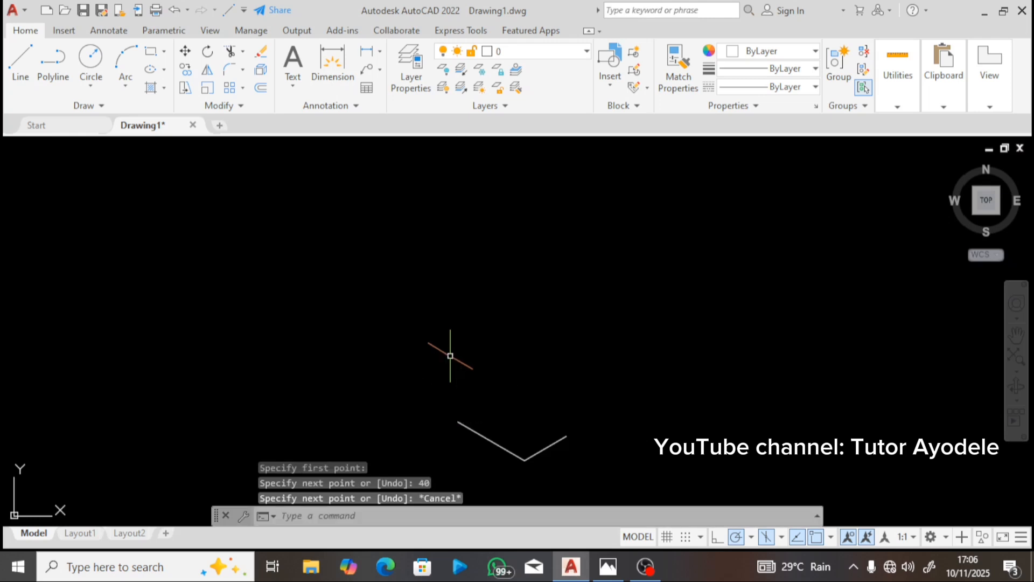
# Step: Consult the reference image and draw a 60 mm vertical line upward from the far end of the 40 mm bottom edge
pyautogui.click(607, 565)
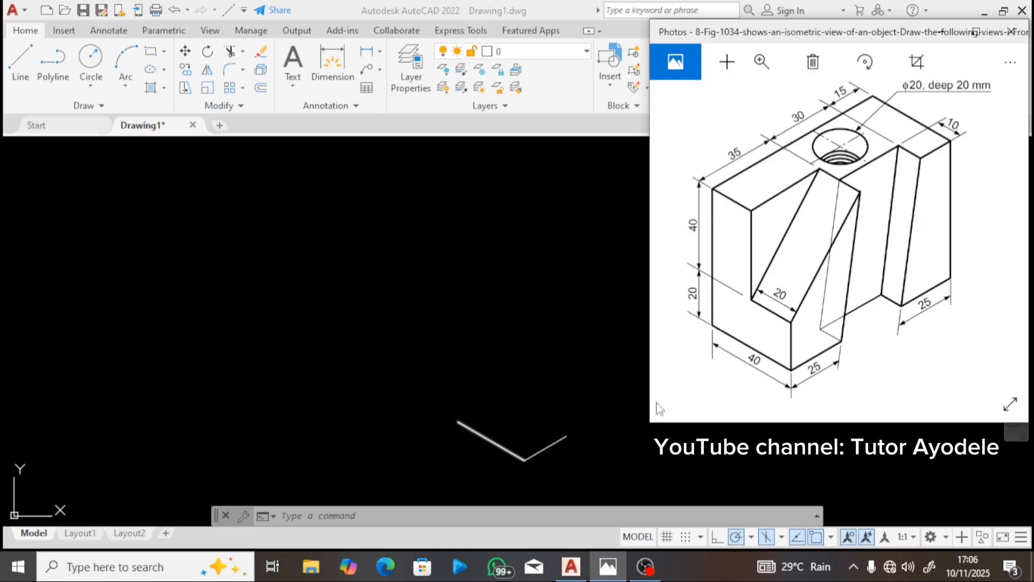
pyautogui.click(419, 452)
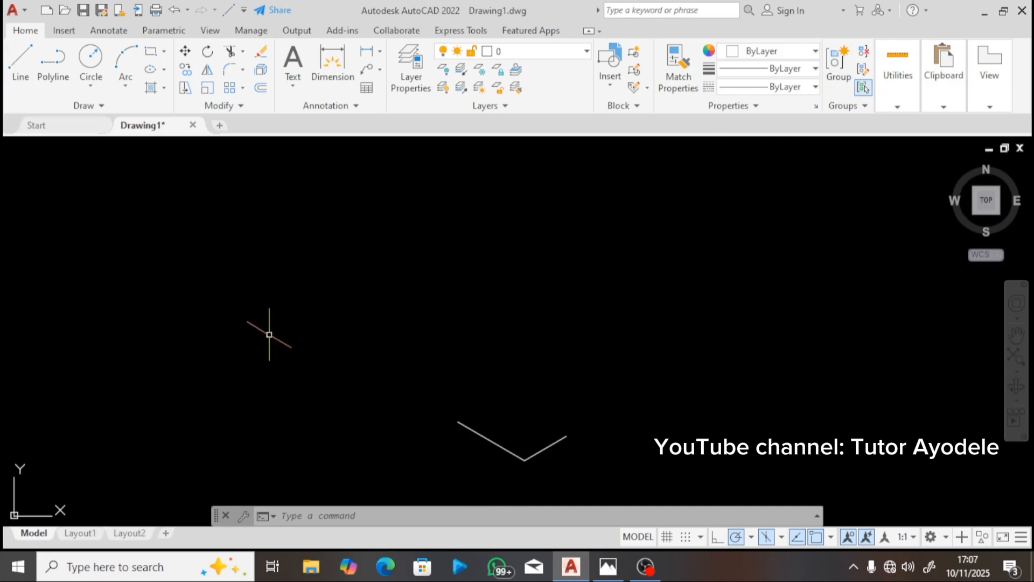
pyautogui.write('l')
pyautogui.press('Return')
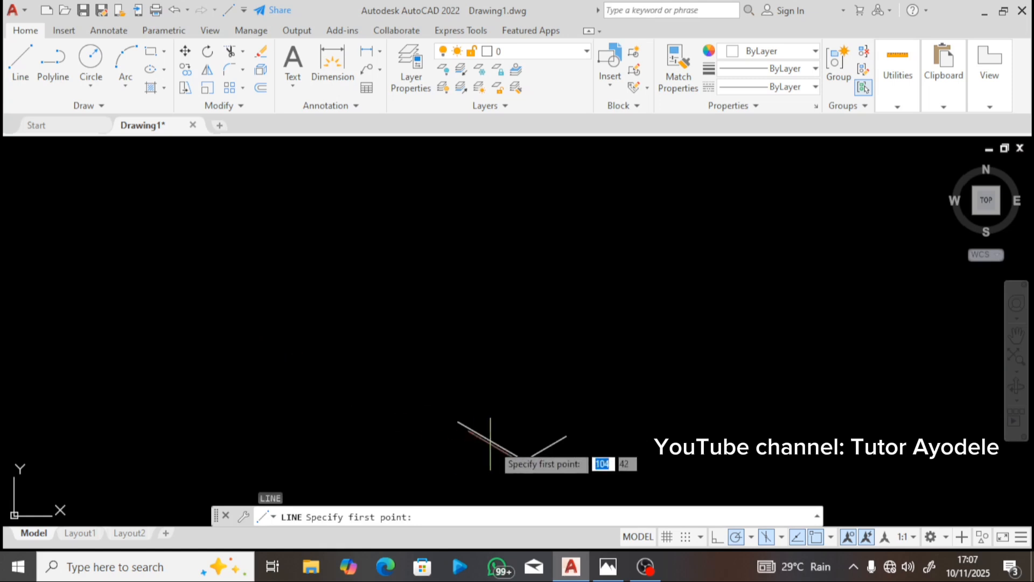
pyautogui.click(458, 422)
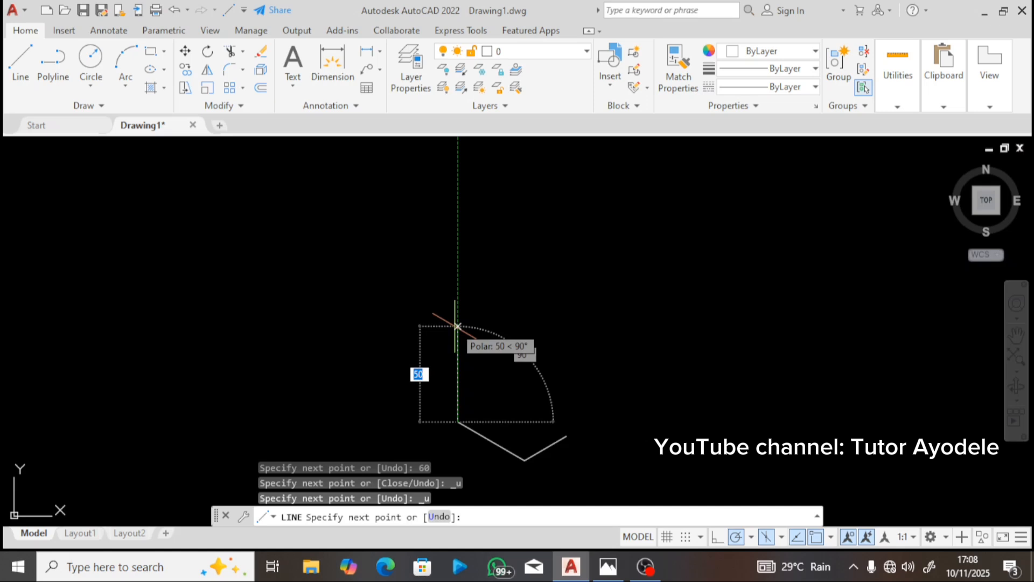
pyautogui.write('6')
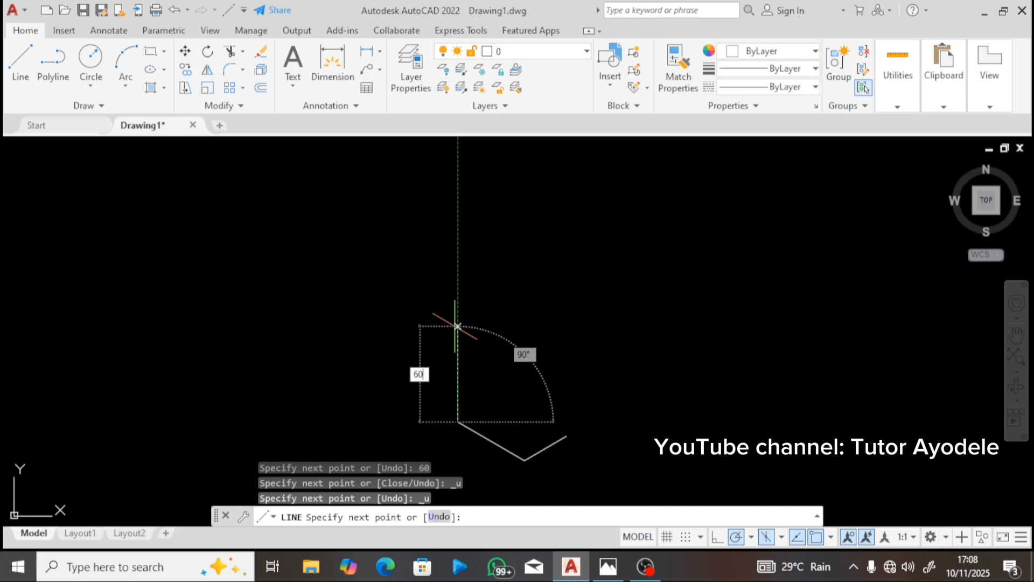
pyautogui.press('Return')
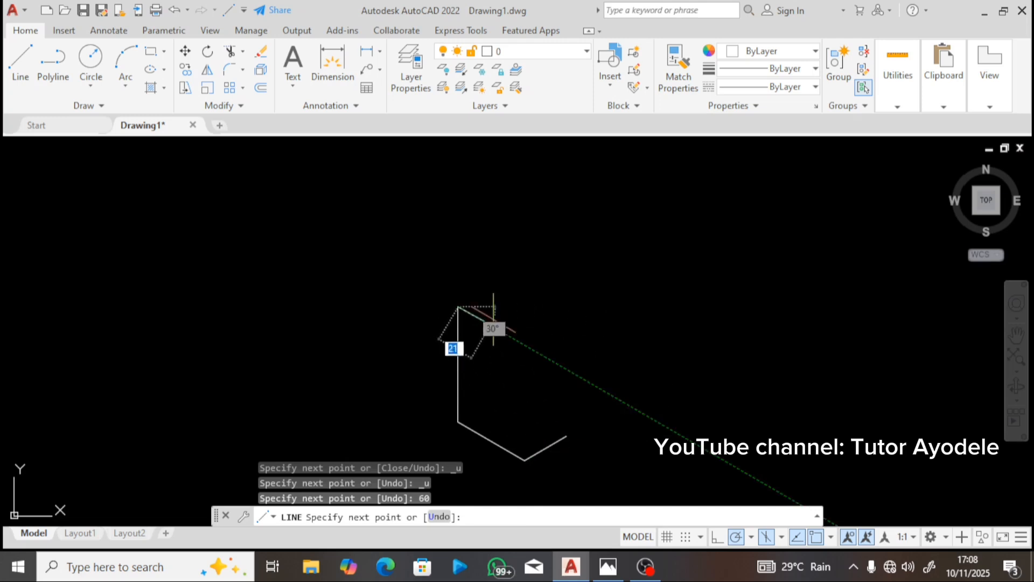
pyautogui.press('Escape')
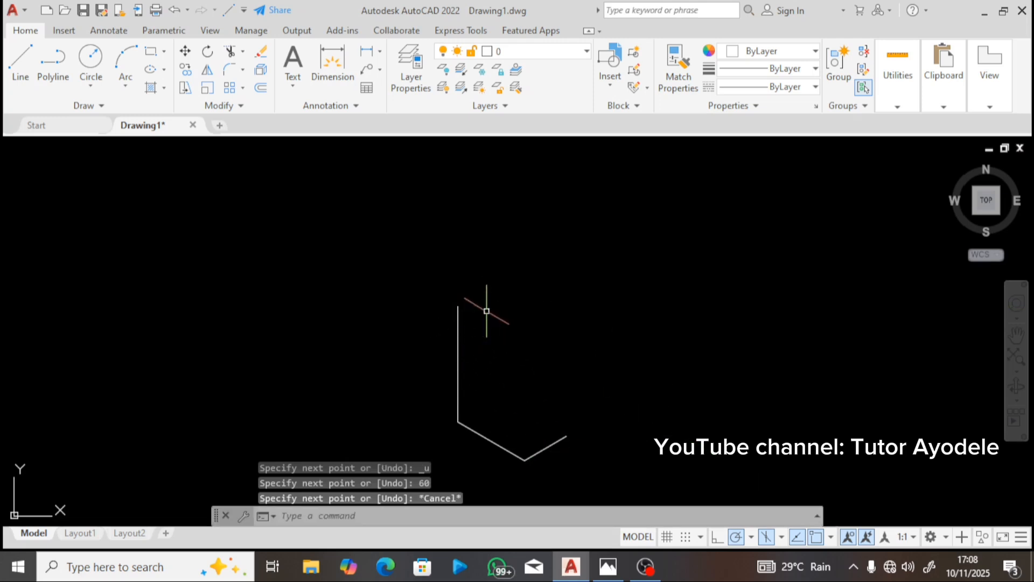
# Step: Consult the reference image and draw a 20 mm line at 330° from the top of the 60 mm vertical edge
pyautogui.click(607, 568)
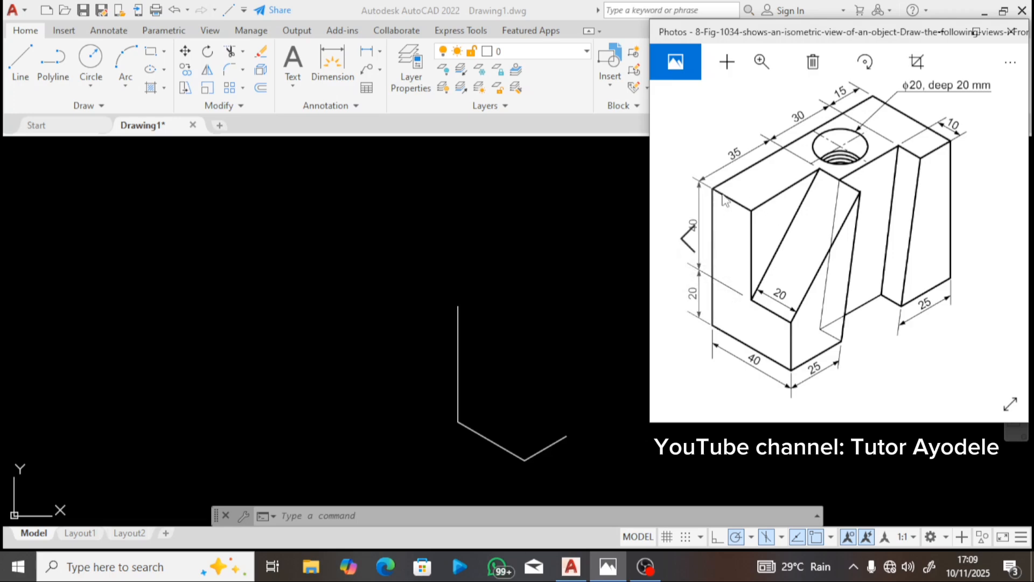
pyautogui.click(426, 291)
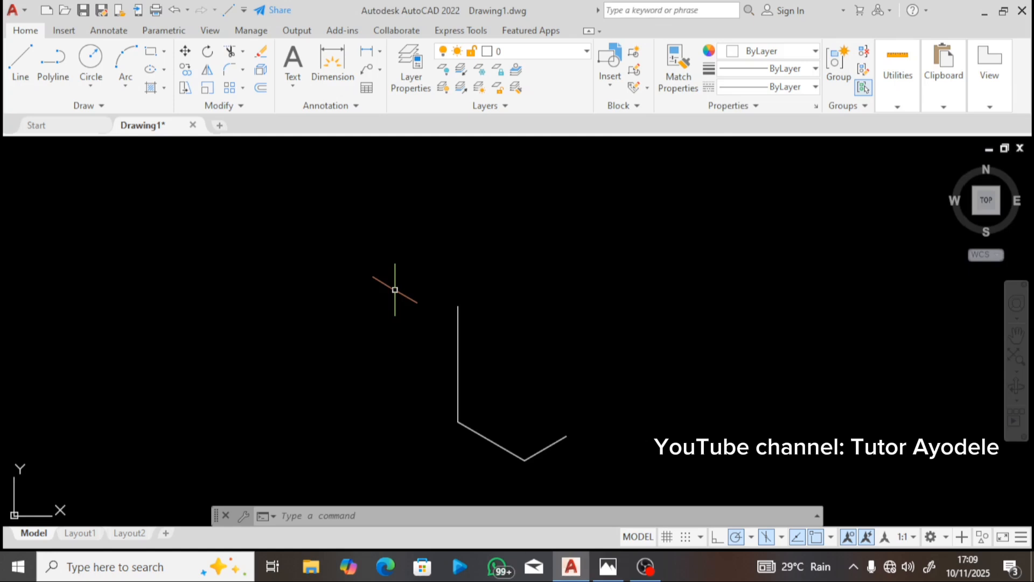
pyautogui.write('l')
pyautogui.press('Return')
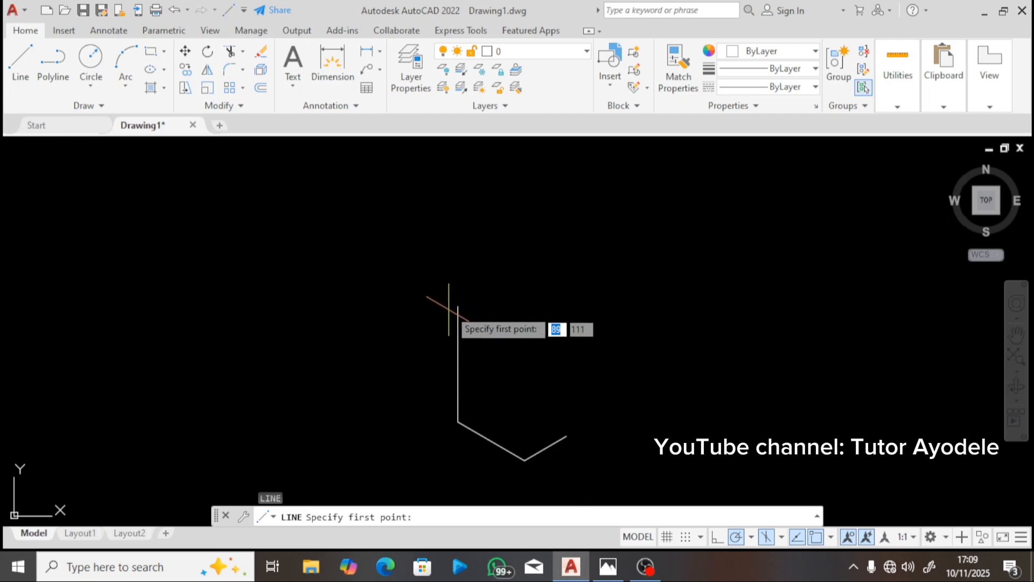
pyautogui.click(458, 306)
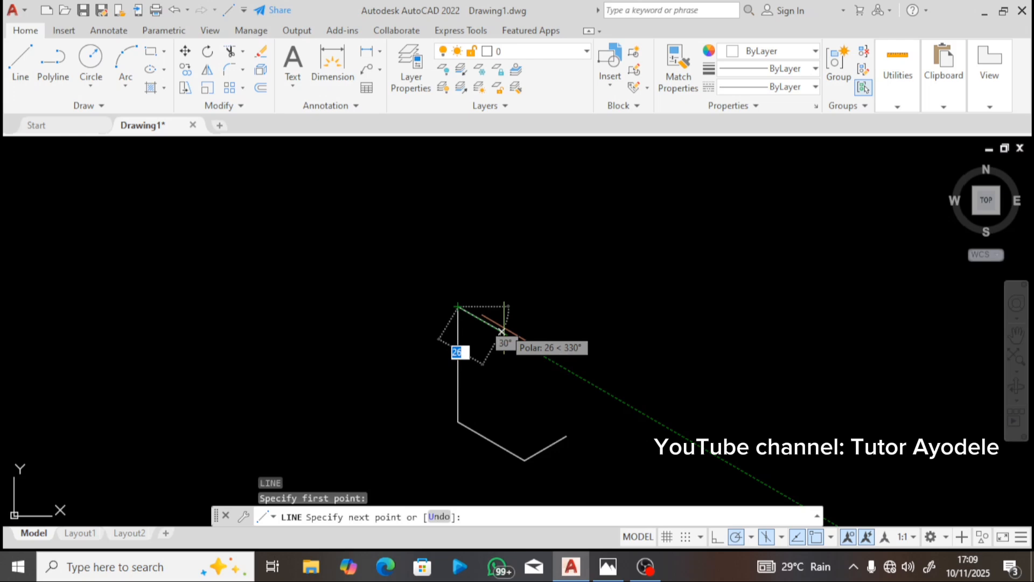
pyautogui.write('20')
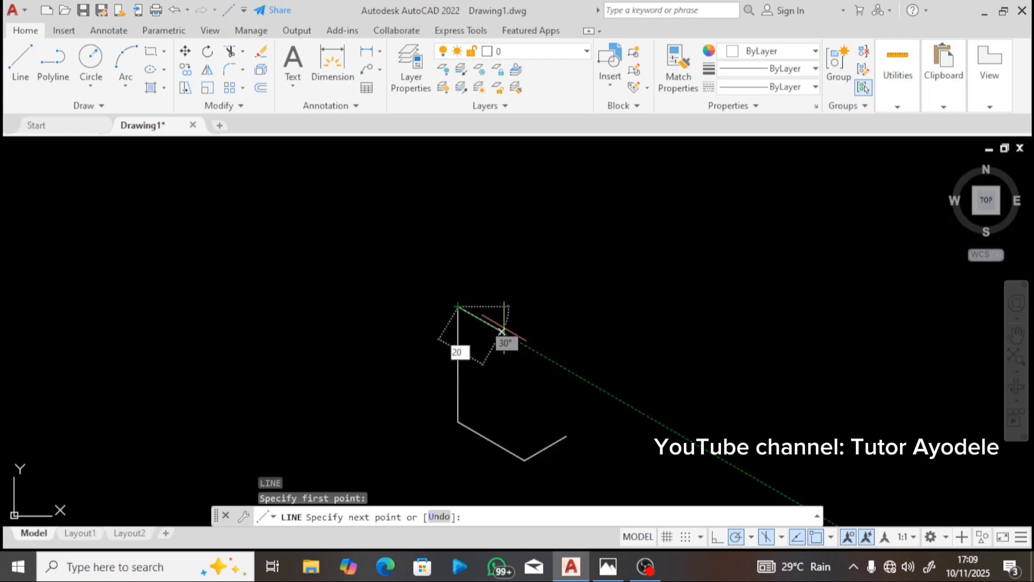
pyautogui.press('Return')
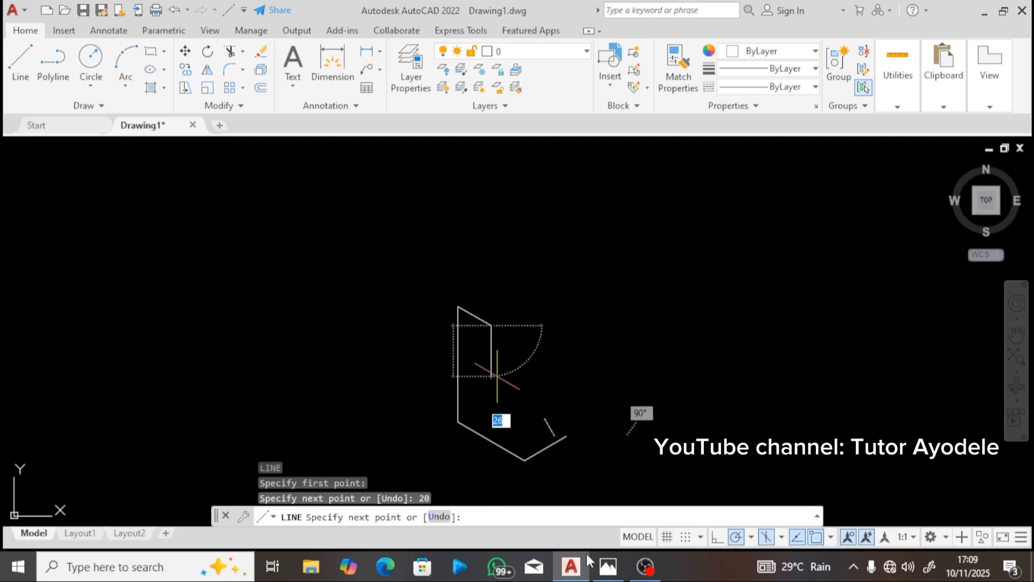
# Step: Continue the end face outline with a 40 mm line straight down, checking the height in the reference image
pyautogui.click(607, 496)
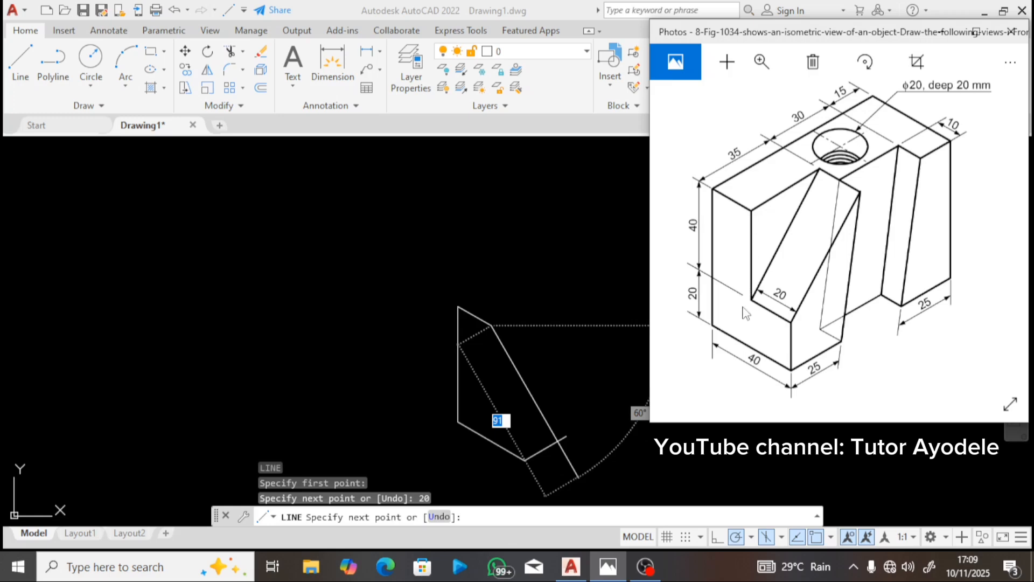
pyautogui.click(502, 415)
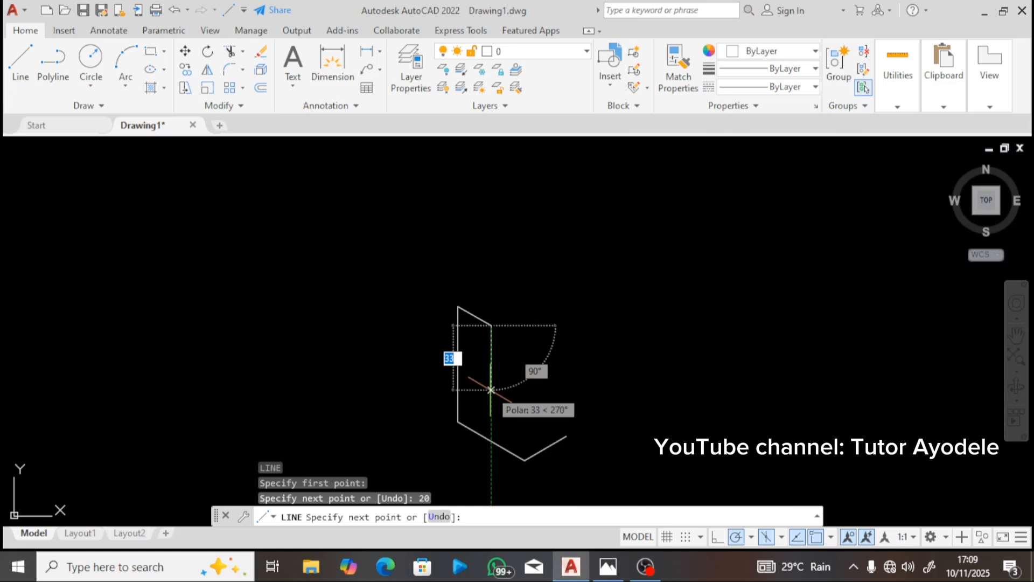
pyautogui.write('40')
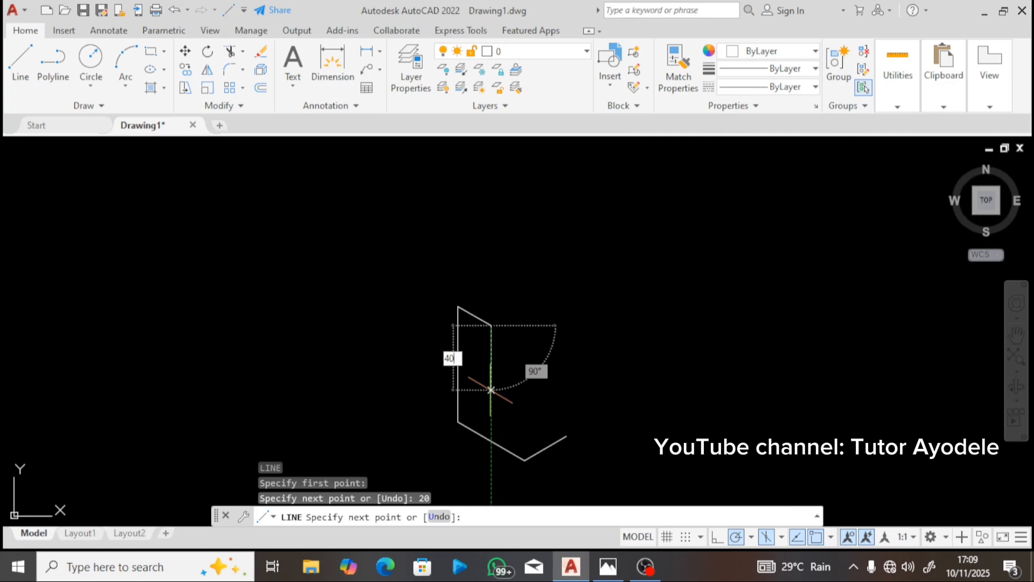
pyautogui.press('Return')
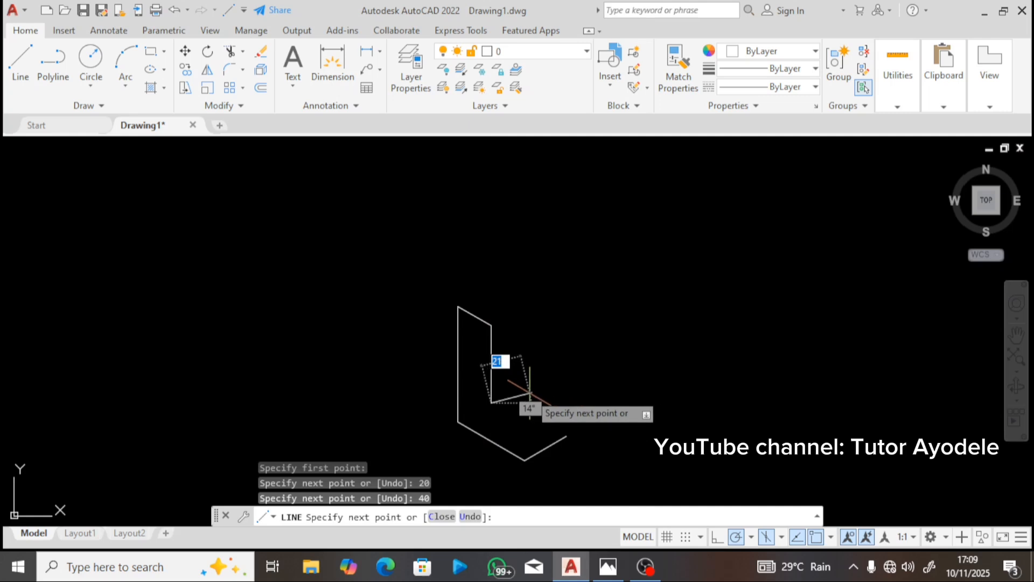
# Step: Complete the L-shaped end face with a 20 mm line at 330° and a vertical line down to the front bottom corner
pyautogui.click(607, 566)
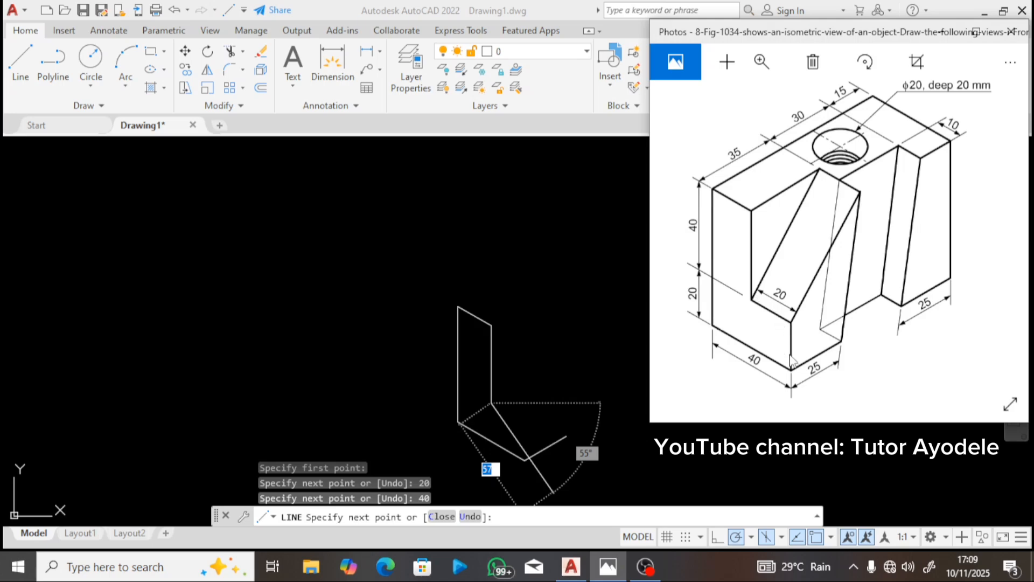
pyautogui.click(533, 434)
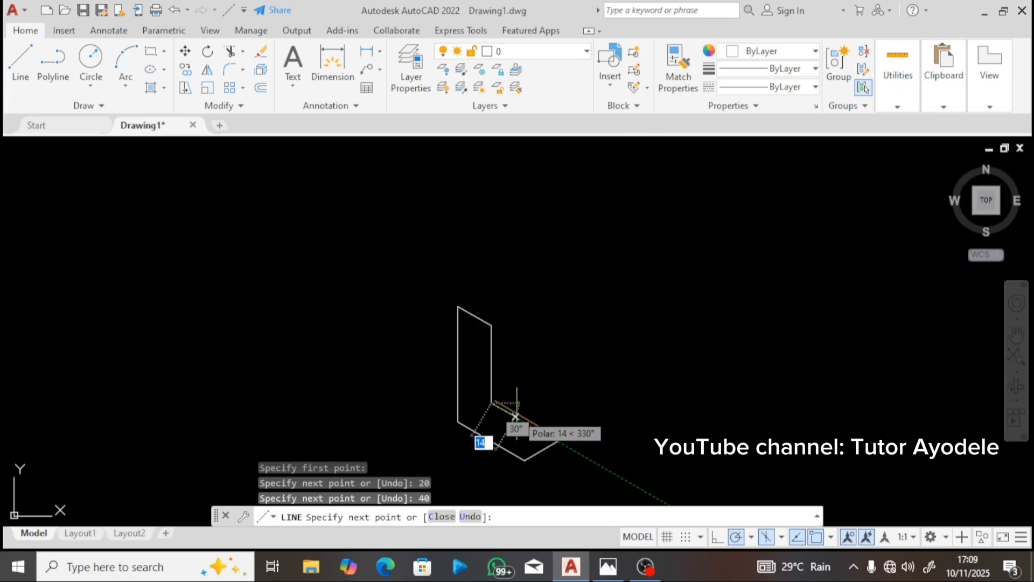
pyautogui.write('20')
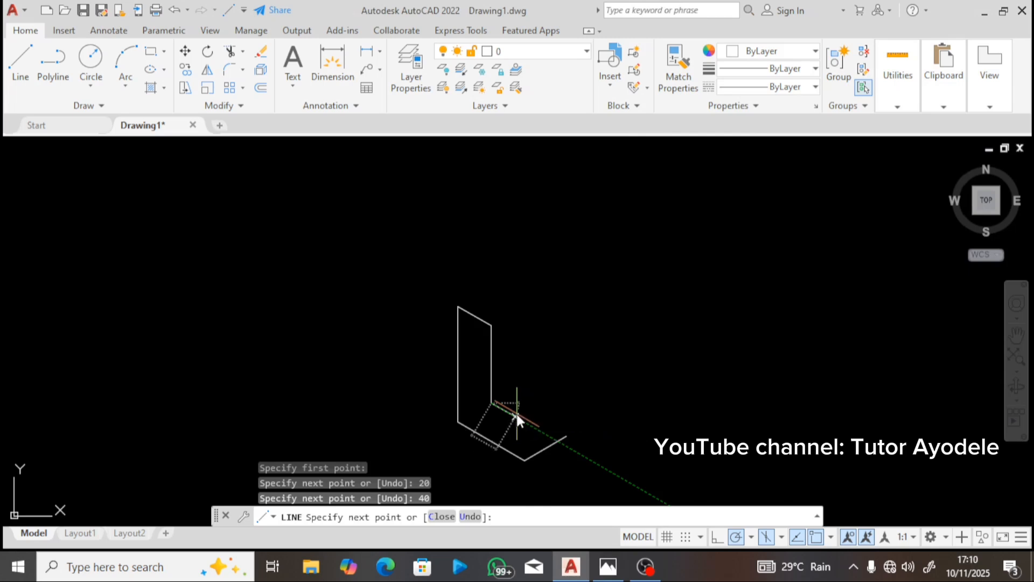
pyautogui.press('Return')
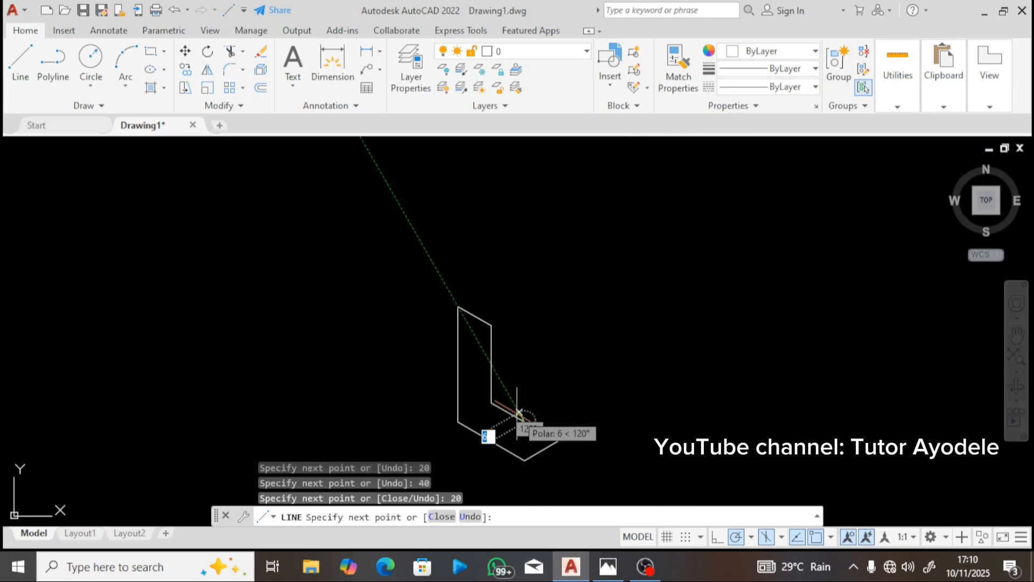
pyautogui.click(524, 459)
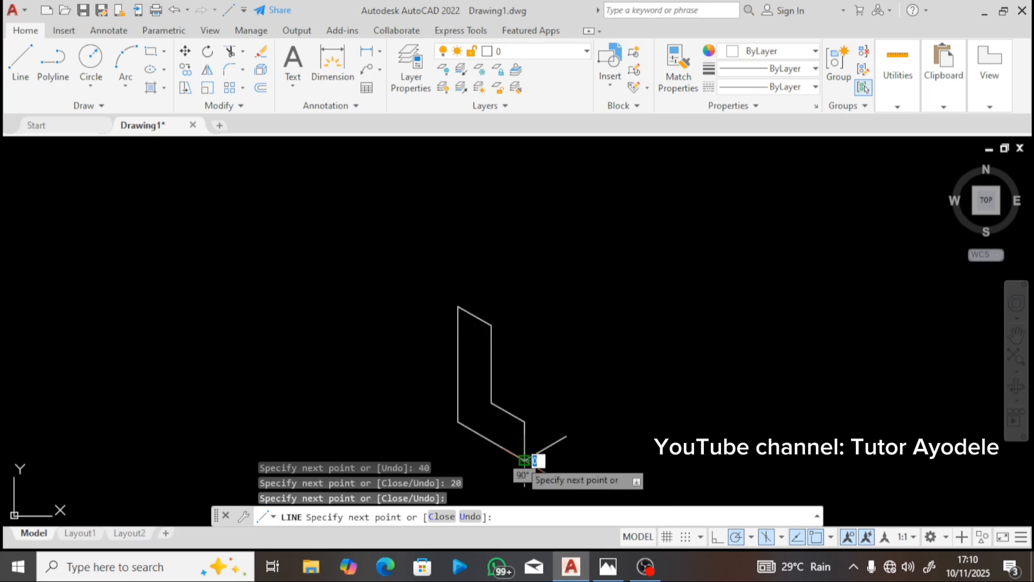
pyautogui.press('Escape')
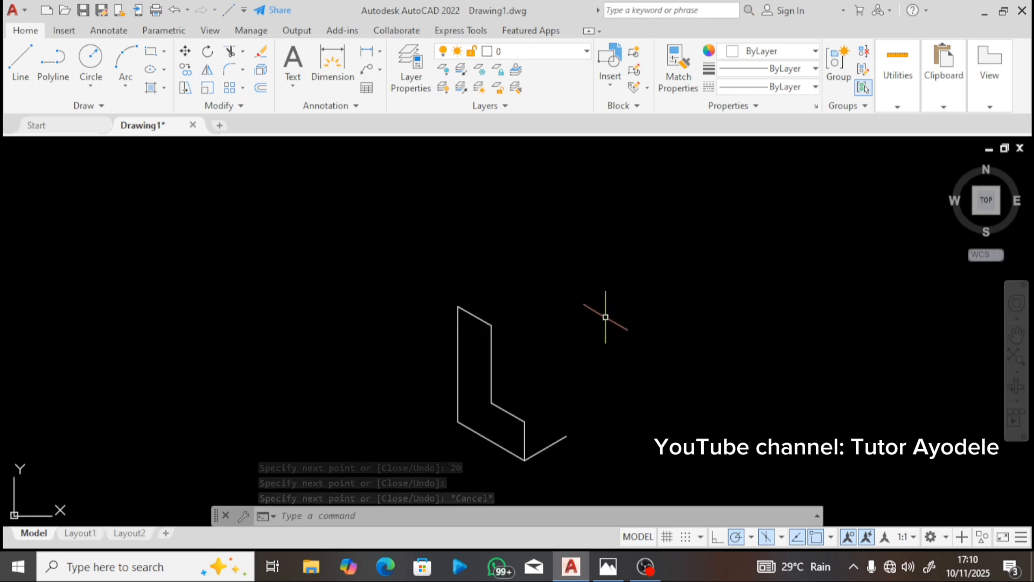
# Step: Consult the reference image and draw the block's 80 mm top edge at 30° from the top of the 60 mm vertical edge
pyautogui.click(608, 567)
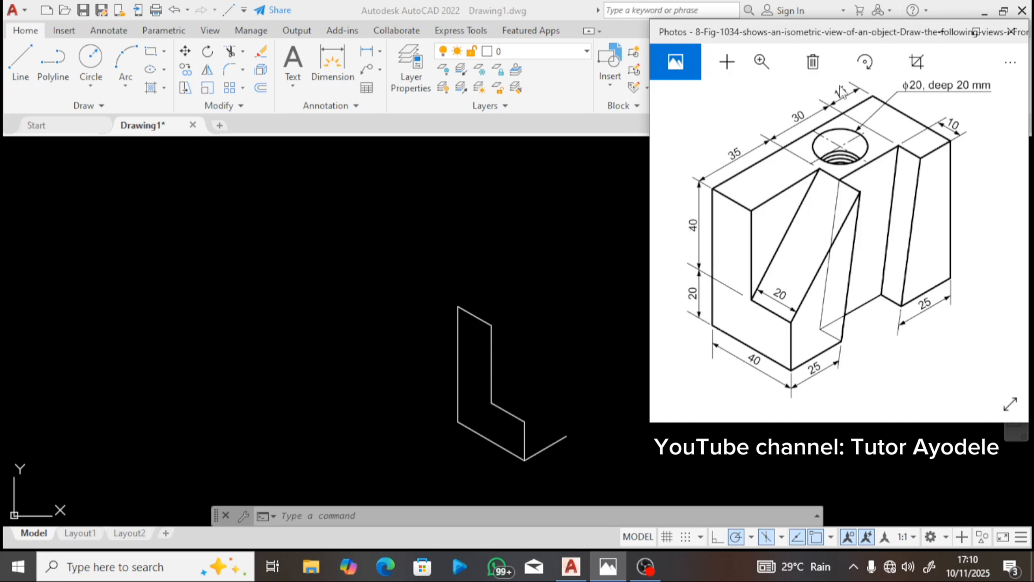
pyautogui.click(514, 313)
pyautogui.write('l')
pyautogui.press('Return')
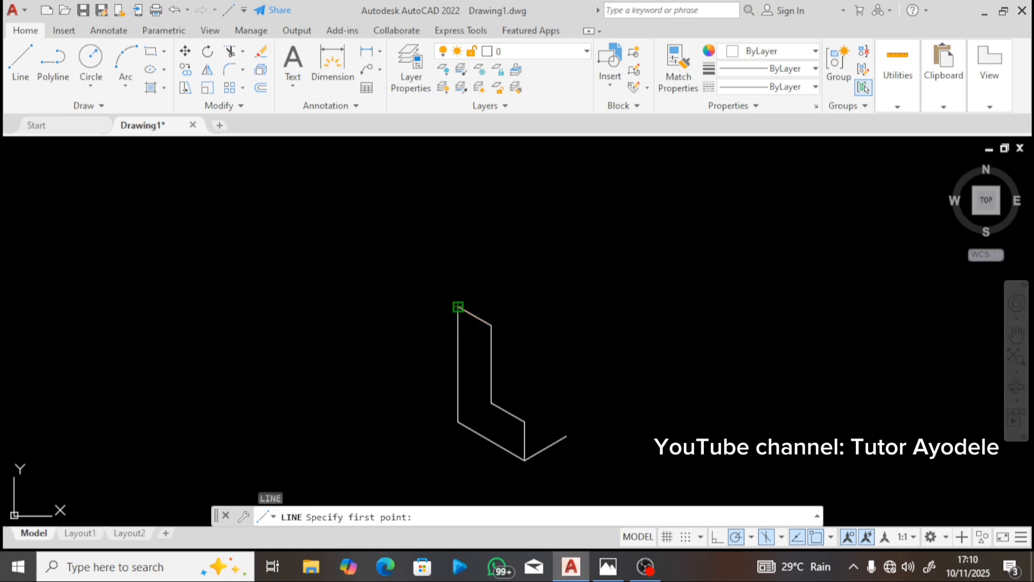
pyautogui.click(458, 306)
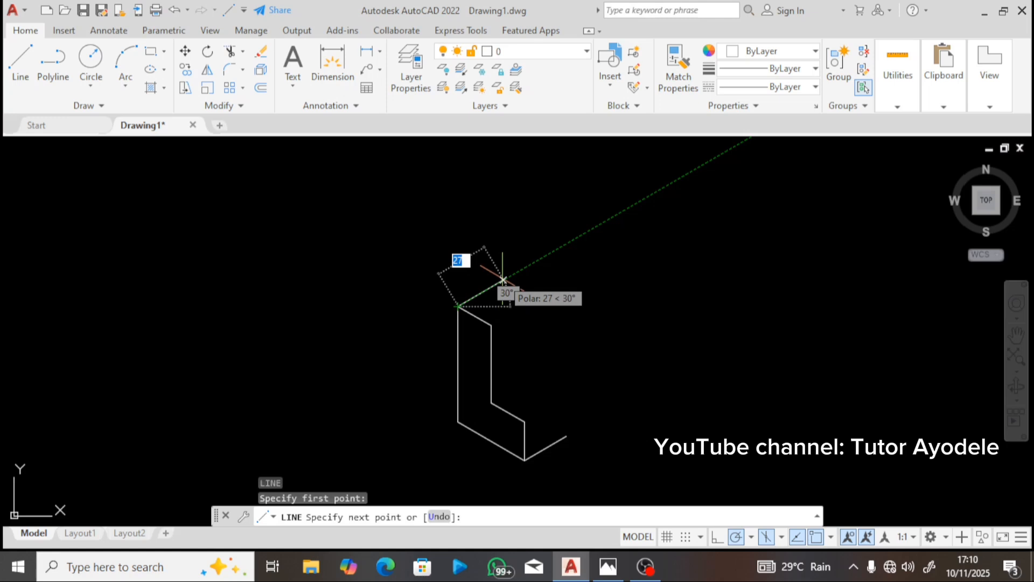
pyautogui.write('80')
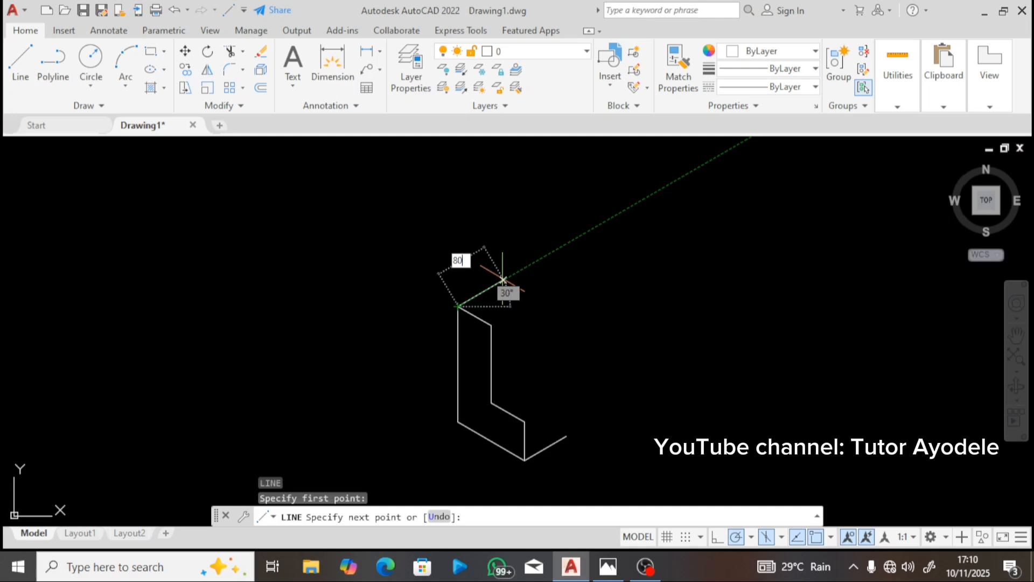
pyautogui.press('Return')
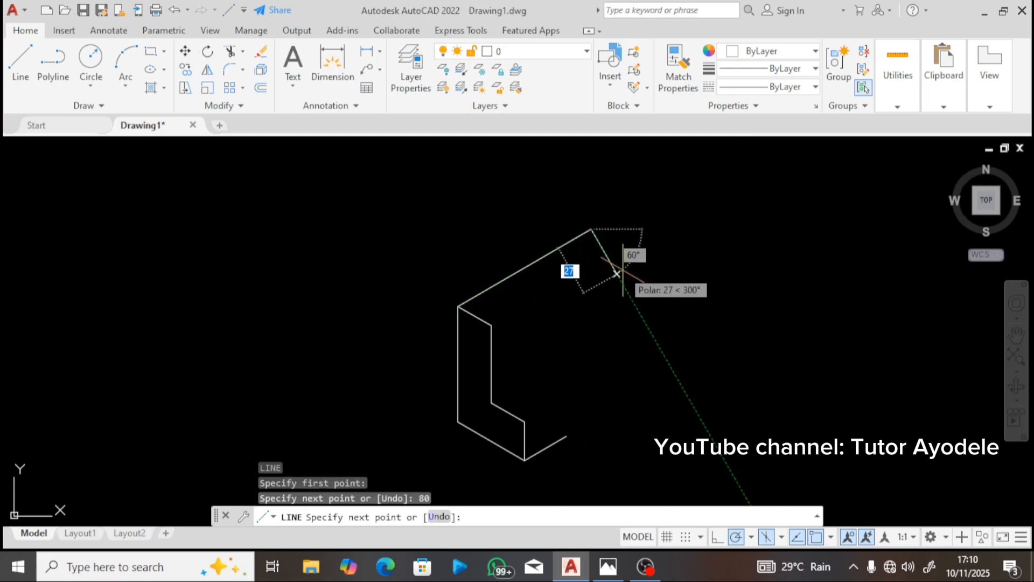
pyautogui.press('Escape')
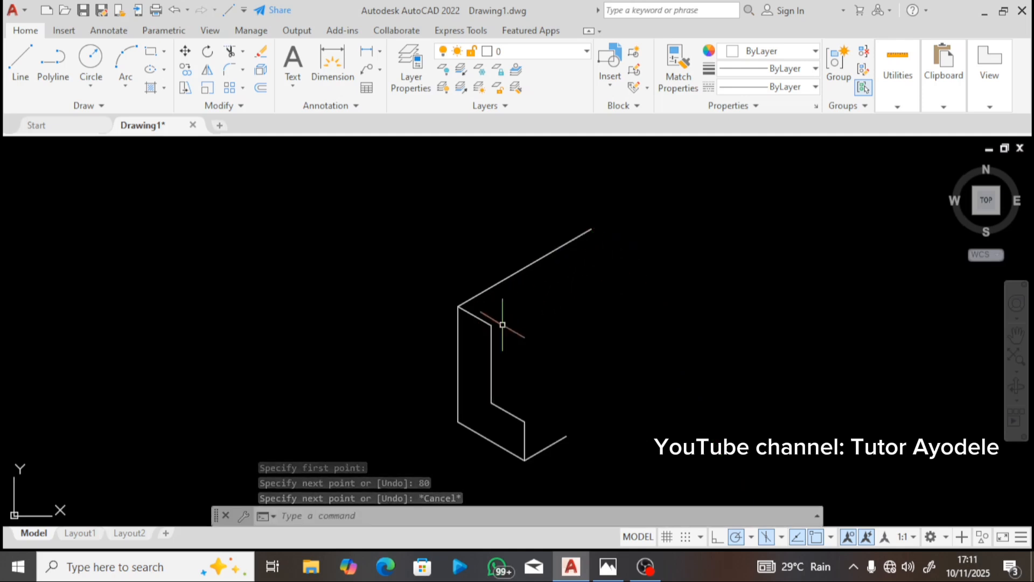
pyautogui.write('l')
pyautogui.press('Return')
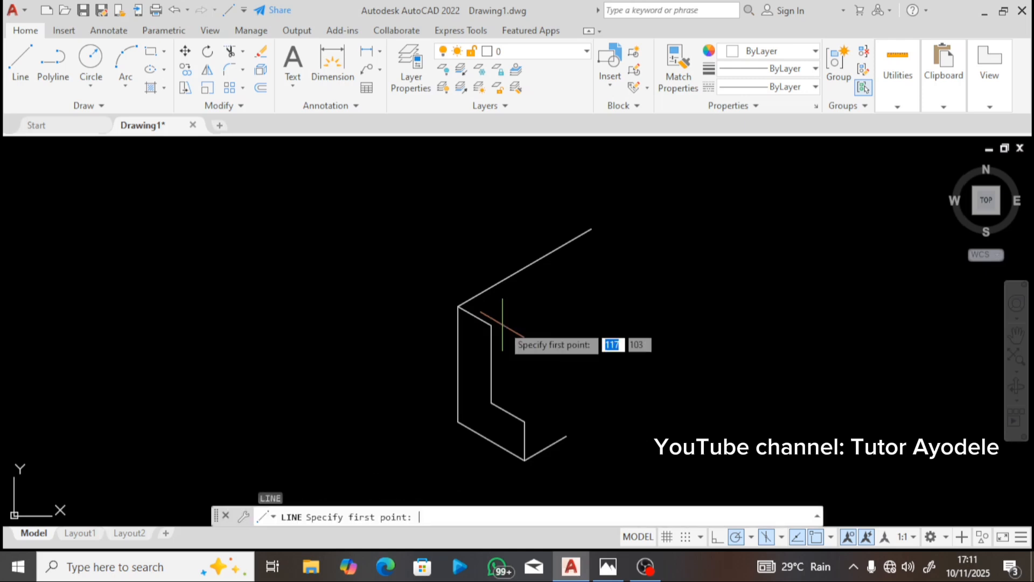
pyautogui.click(491, 325)
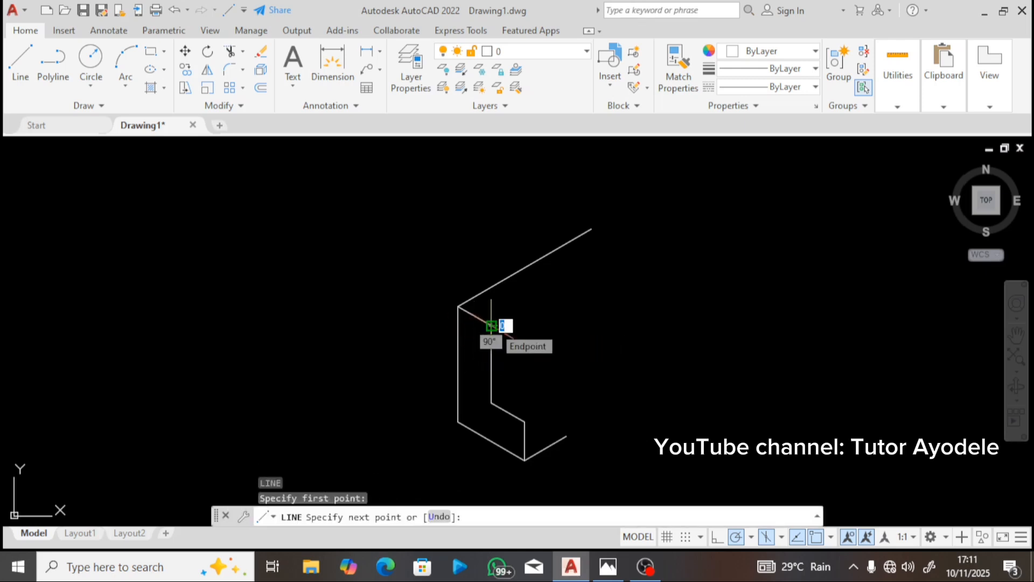
pyautogui.press('Escape')
# Step: Consult the reference image and draw a 35 mm line at 30° from the inner top corner of the L-shaped end face
pyautogui.click(607, 567)
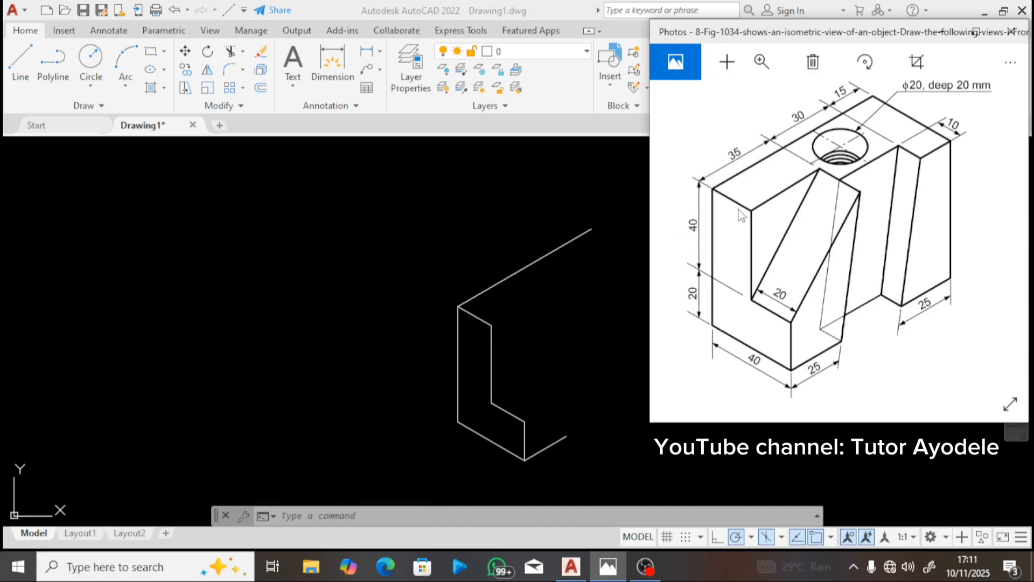
pyautogui.click(531, 238)
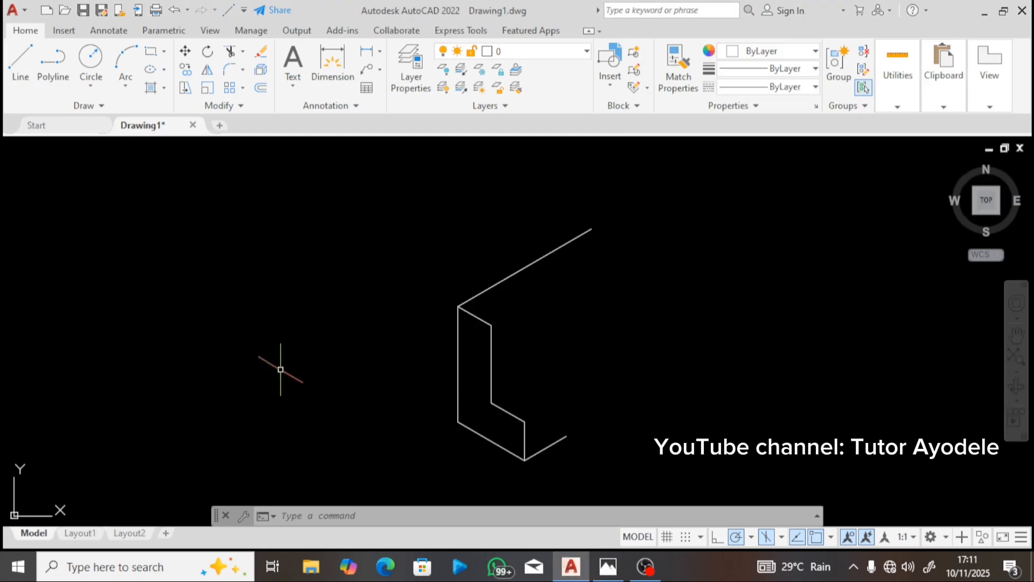
pyautogui.press('Return')
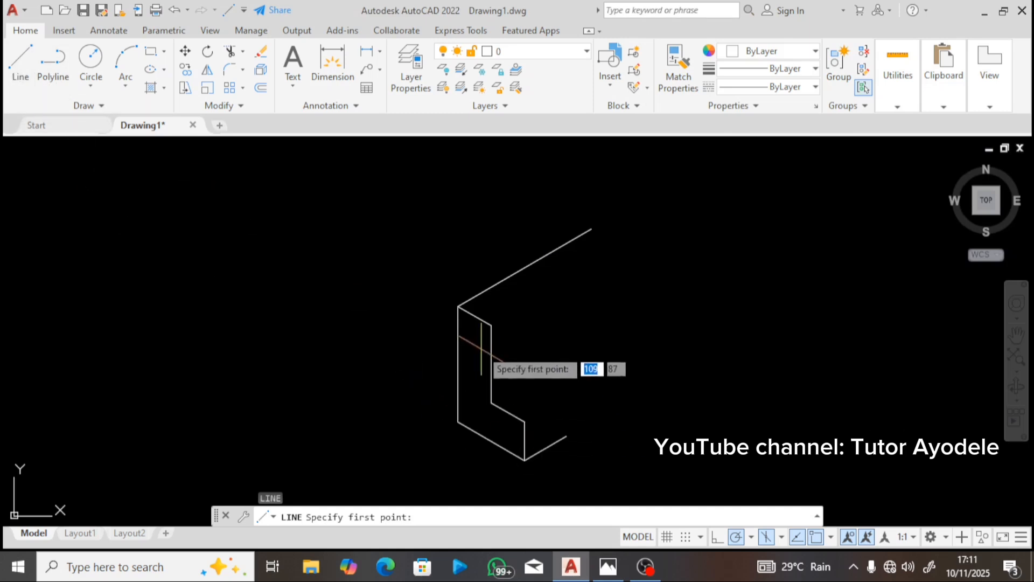
pyautogui.click(491, 326)
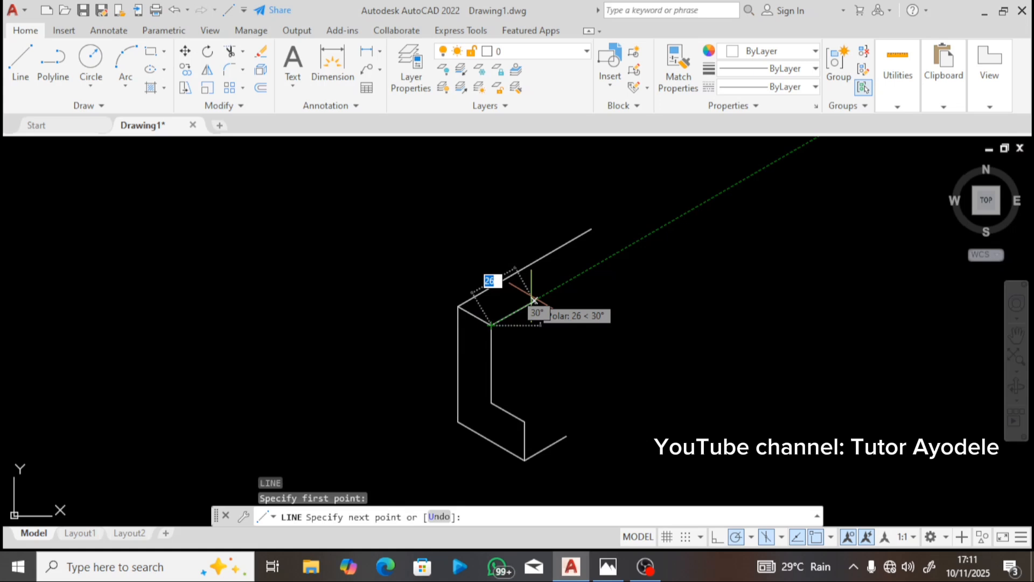
pyautogui.write('35')
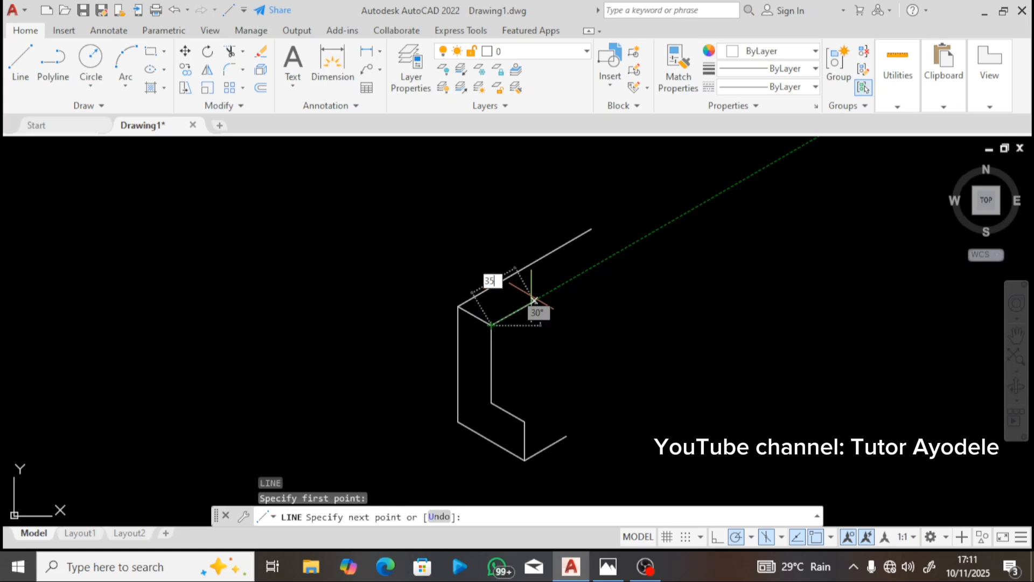
pyautogui.press('Return')
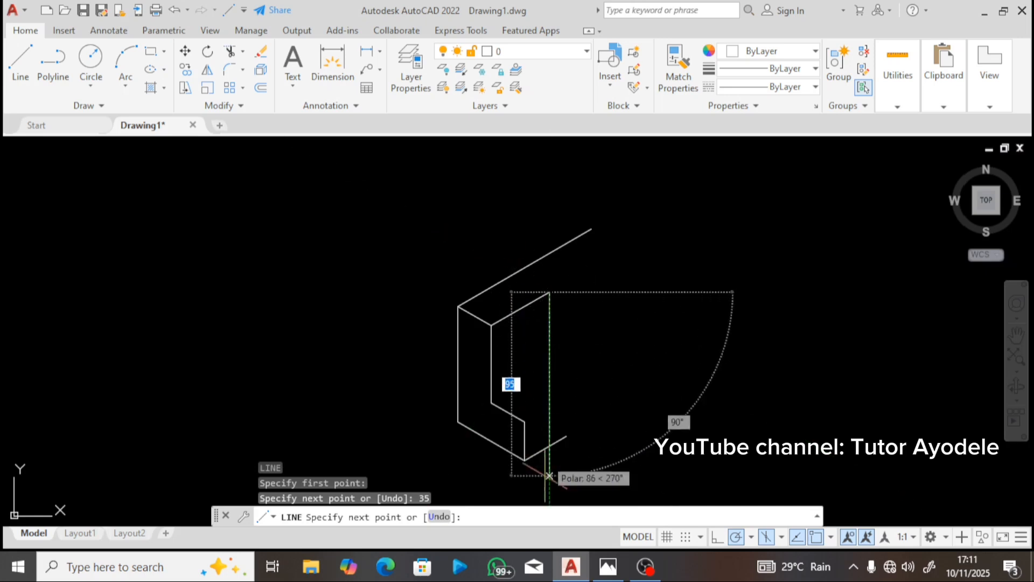
# Step: Check the reference image and draw the sloping edge from the 35 mm line's end down to the inner corner of the L-shaped face
pyautogui.click(608, 566)
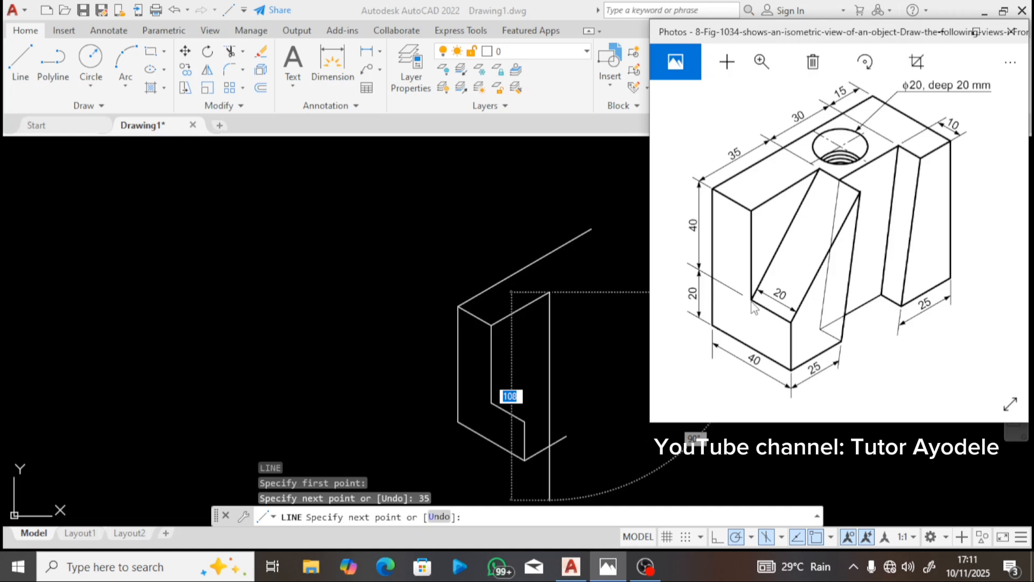
pyautogui.click(547, 339)
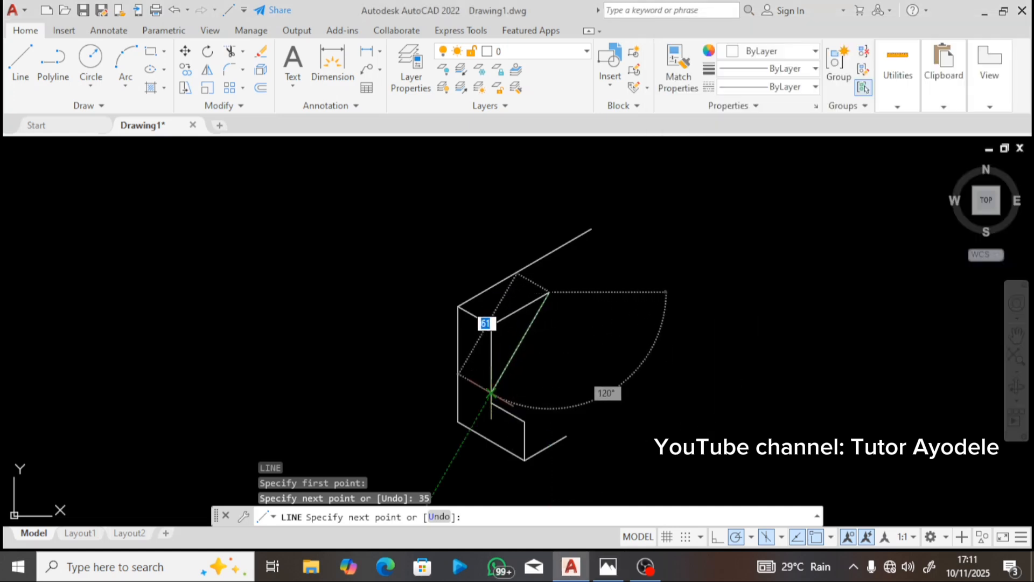
pyautogui.click(491, 401)
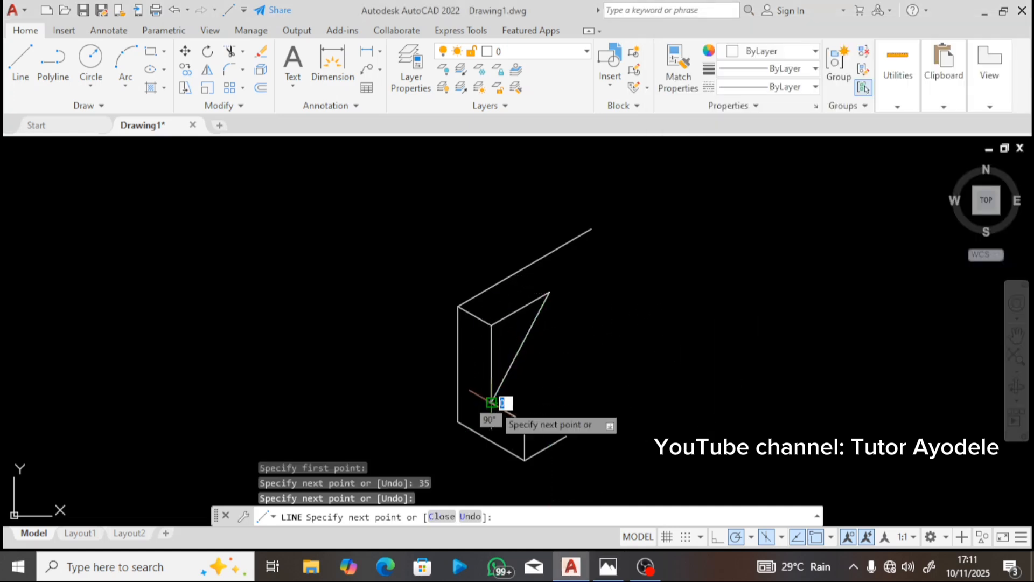
pyautogui.press('Escape')
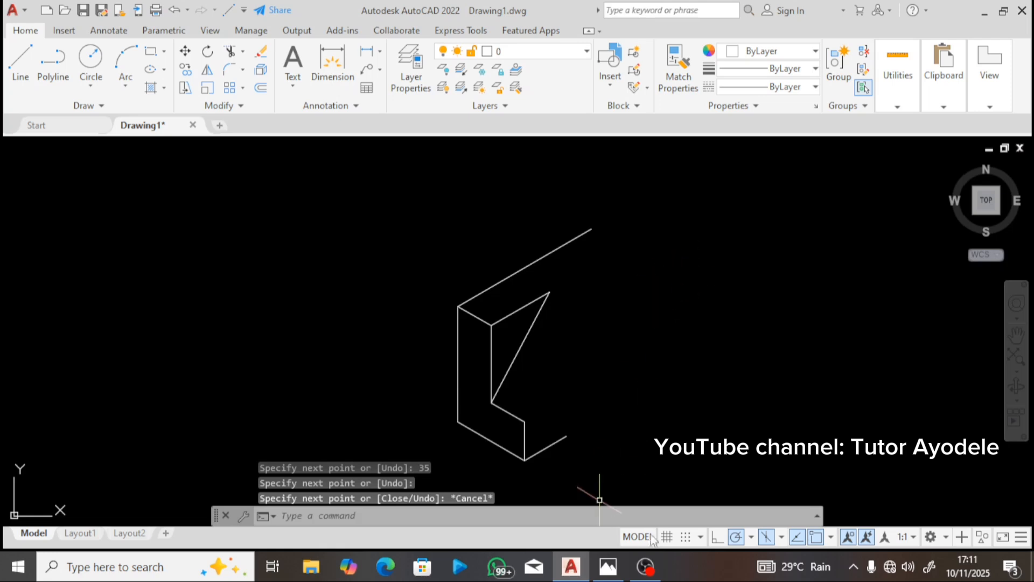
# Step: Consult the reference image and draw a 20 mm line at 330° from the upper end of the sloping edge
pyautogui.click(608, 566)
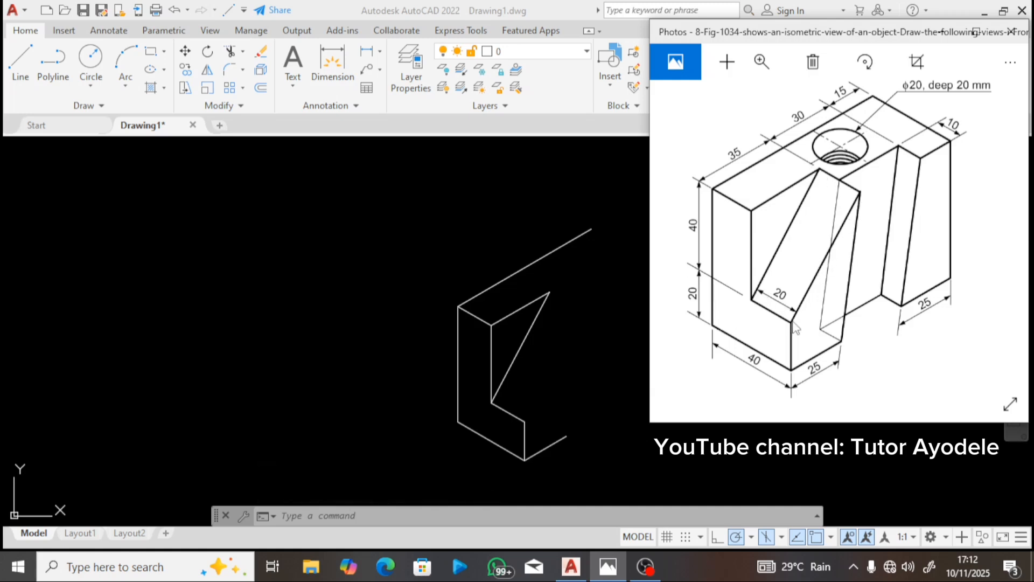
pyautogui.click(499, 400)
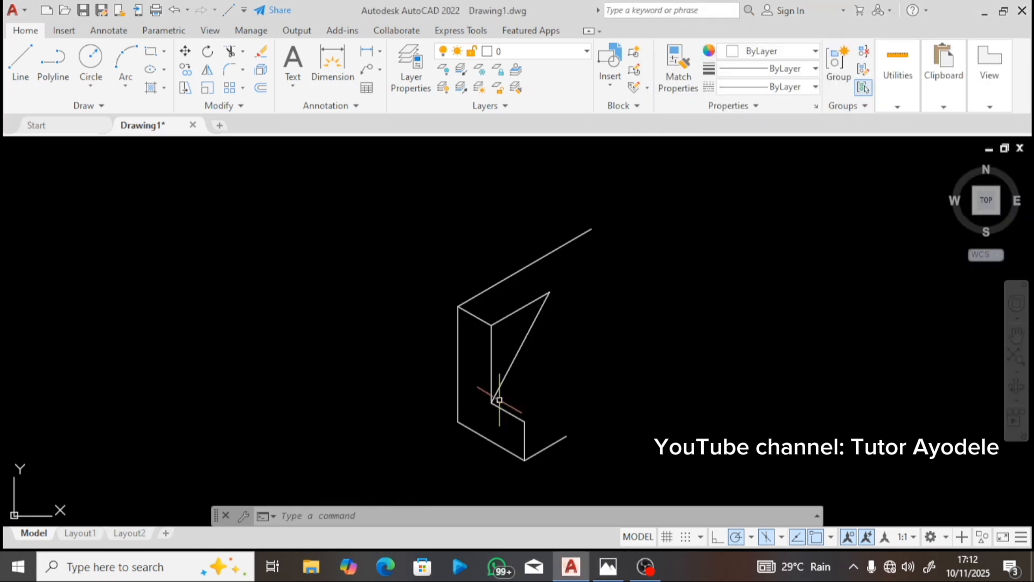
pyautogui.press('l')
pyautogui.press('Return')
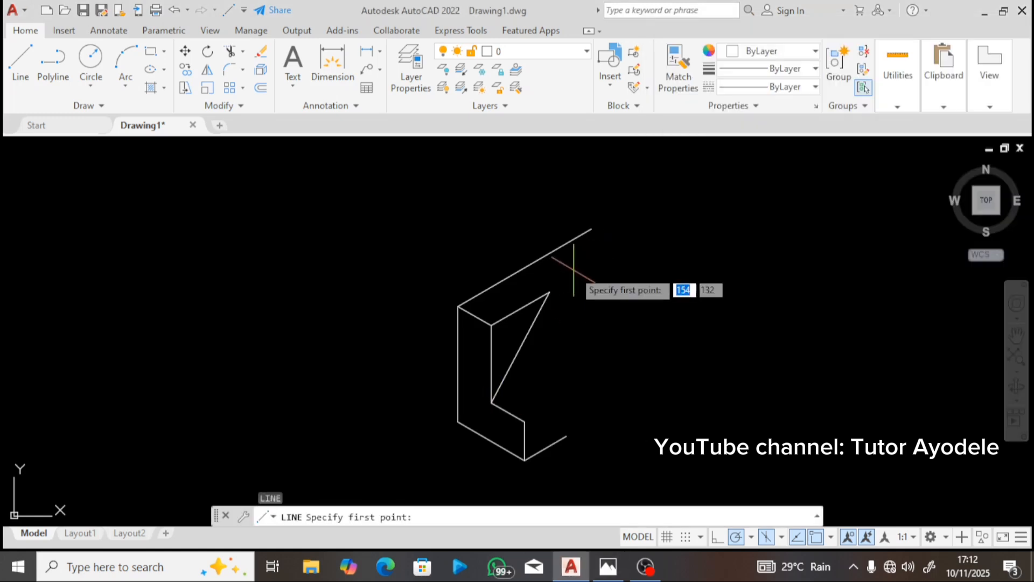
pyautogui.click(549, 293)
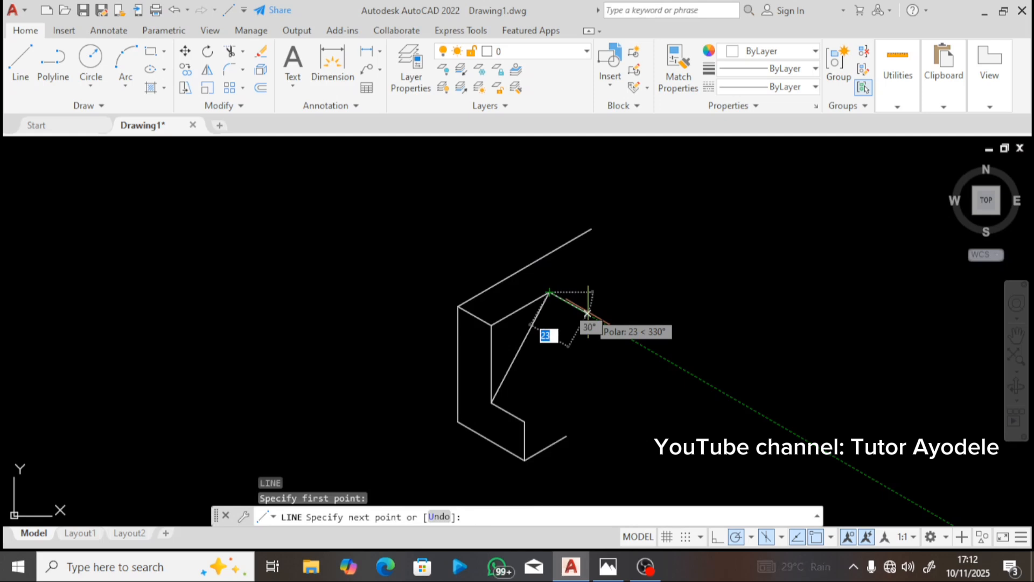
pyautogui.write('20')
pyautogui.press('Return')
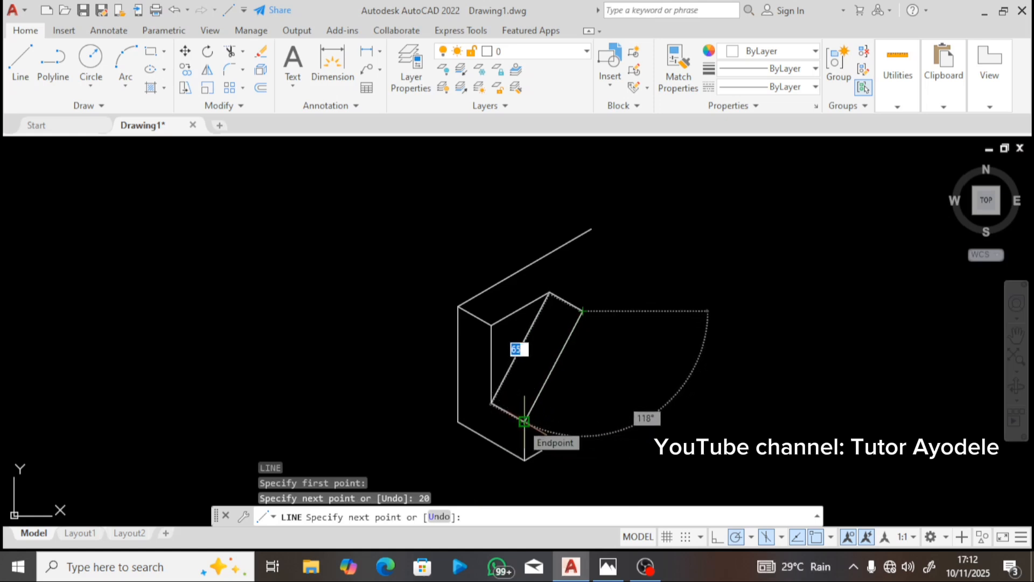
# Step: Close the sloping face with a line from the 20 mm line's end down to the top of the front vertical edge
pyautogui.click(524, 420)
pyautogui.click(524, 421)
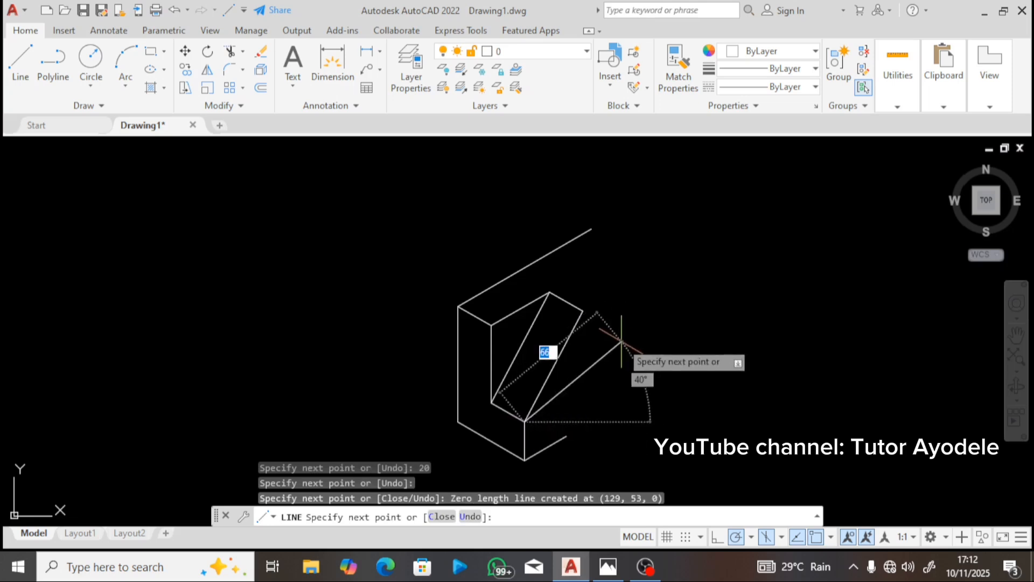
pyautogui.press('Escape')
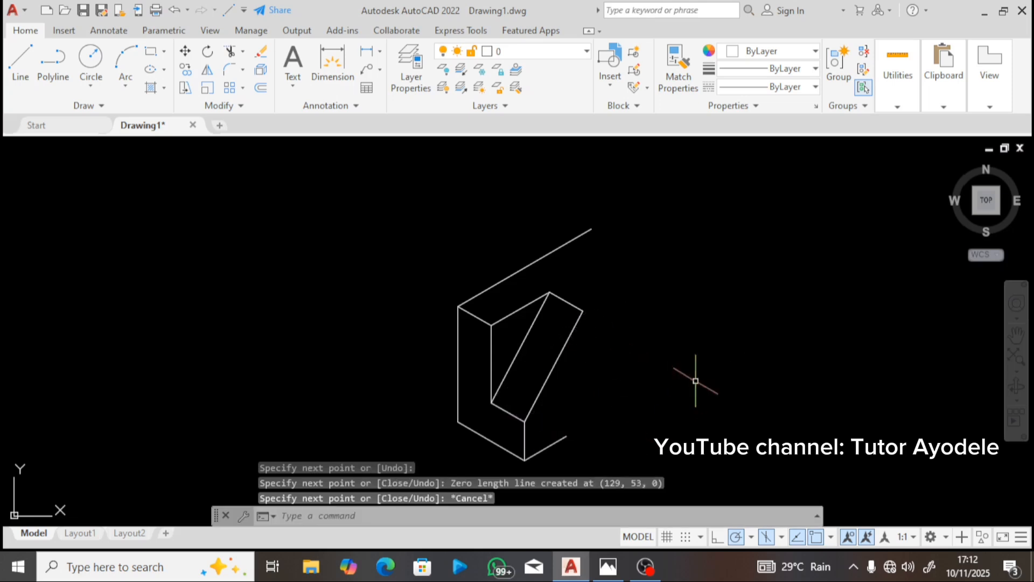
# Step: Check the reference image and draw the slanted edge from the end of the short bottom edge to the sloping face's outer top corner
pyautogui.click(609, 567)
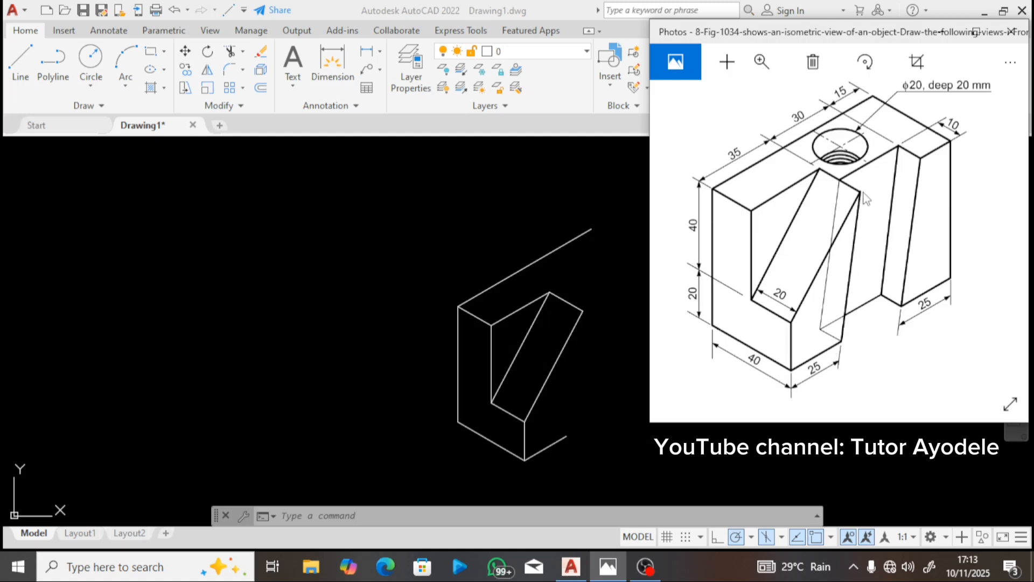
pyautogui.click(547, 434)
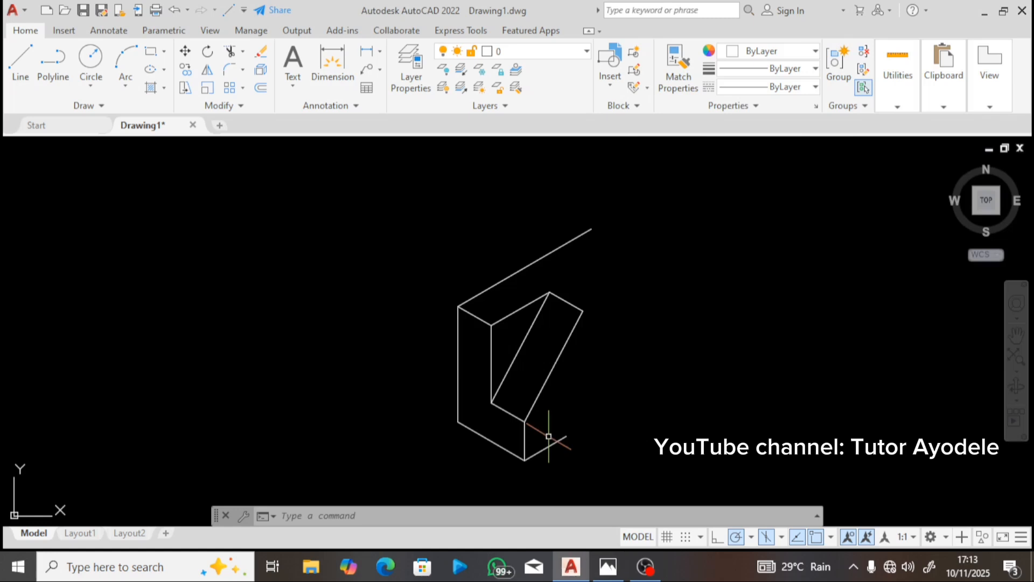
pyautogui.write('l')
pyautogui.press('Return')
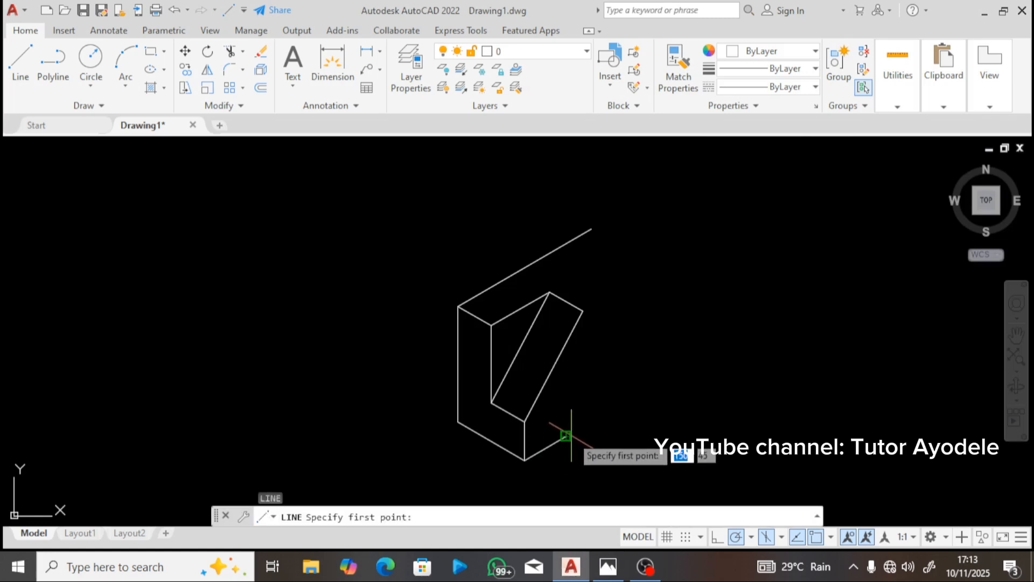
pyautogui.click(565, 435)
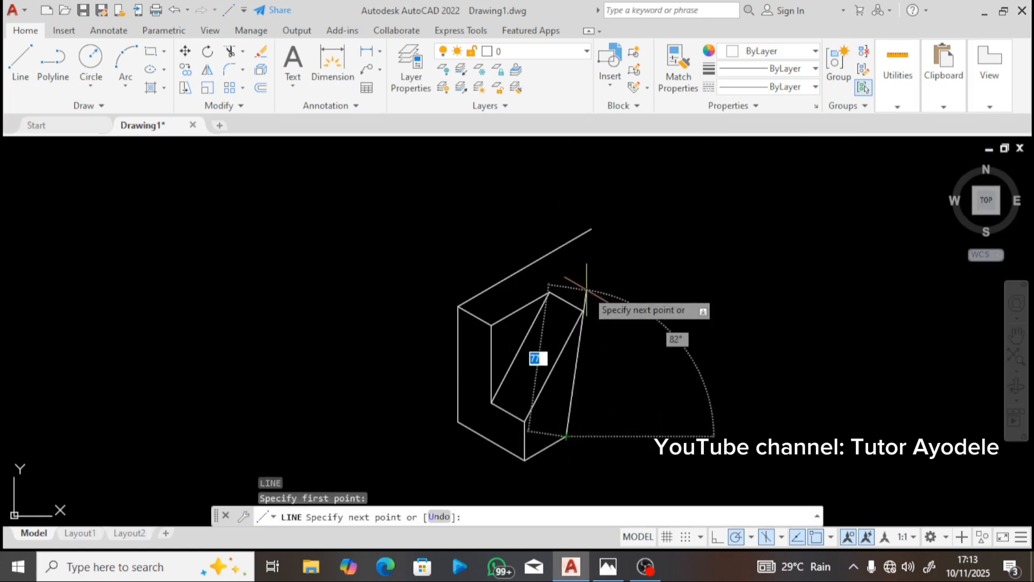
pyautogui.click(582, 311)
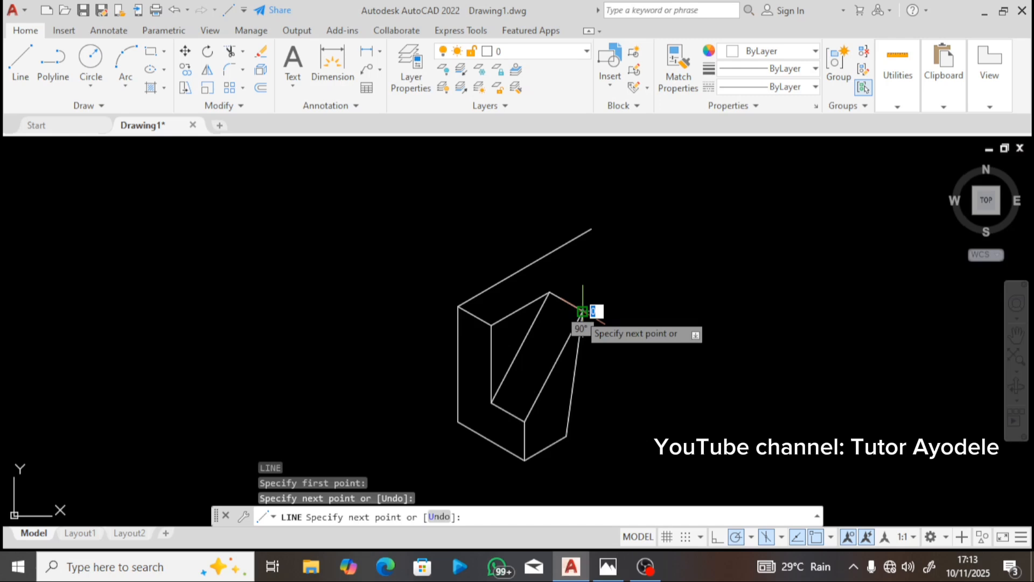
pyautogui.press('Escape')
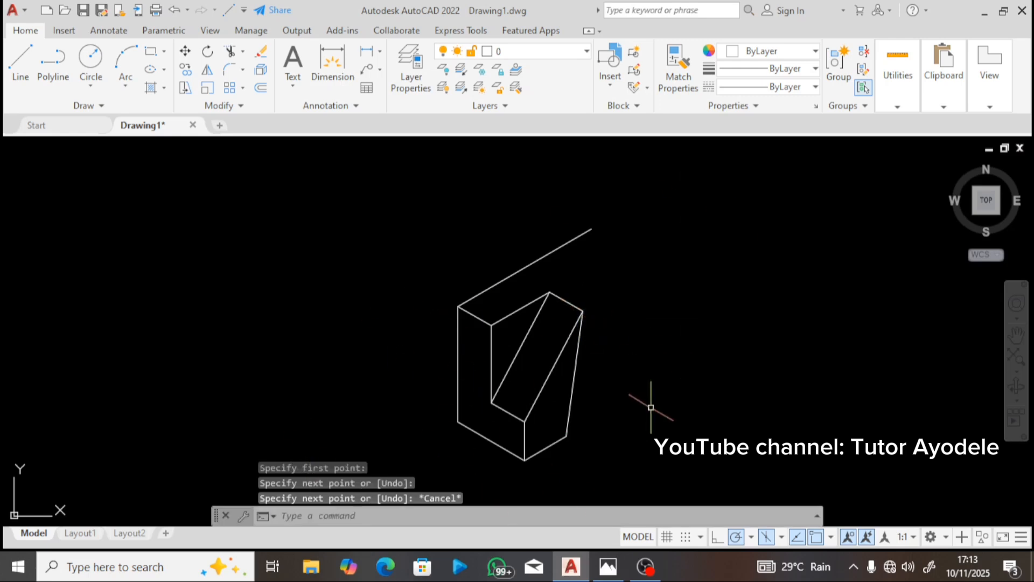
# Step: Consult the reference image and draw a 40 mm line at 330° from the far end of the block's 80 mm top edge
pyautogui.click(607, 566)
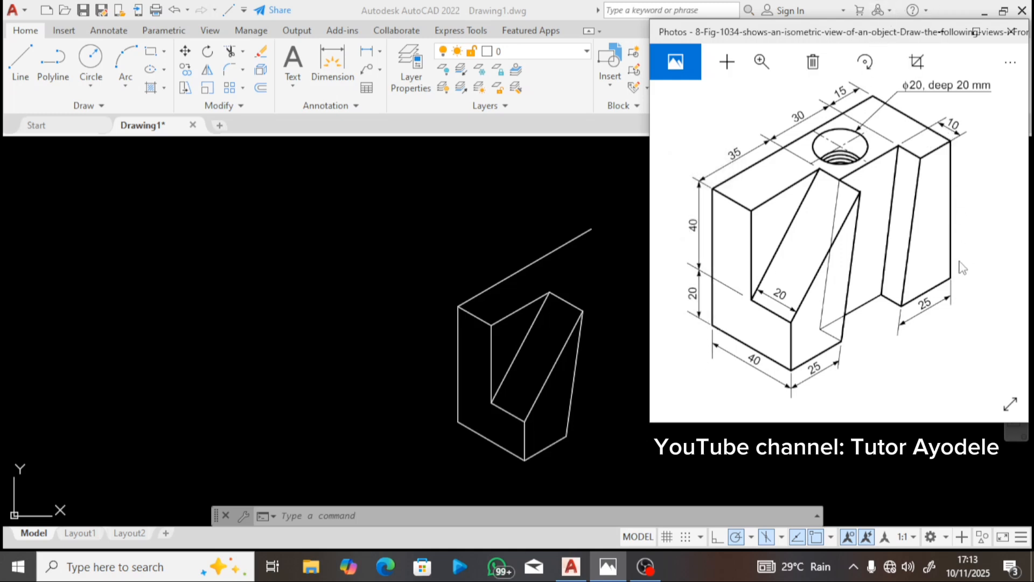
pyautogui.click(564, 244)
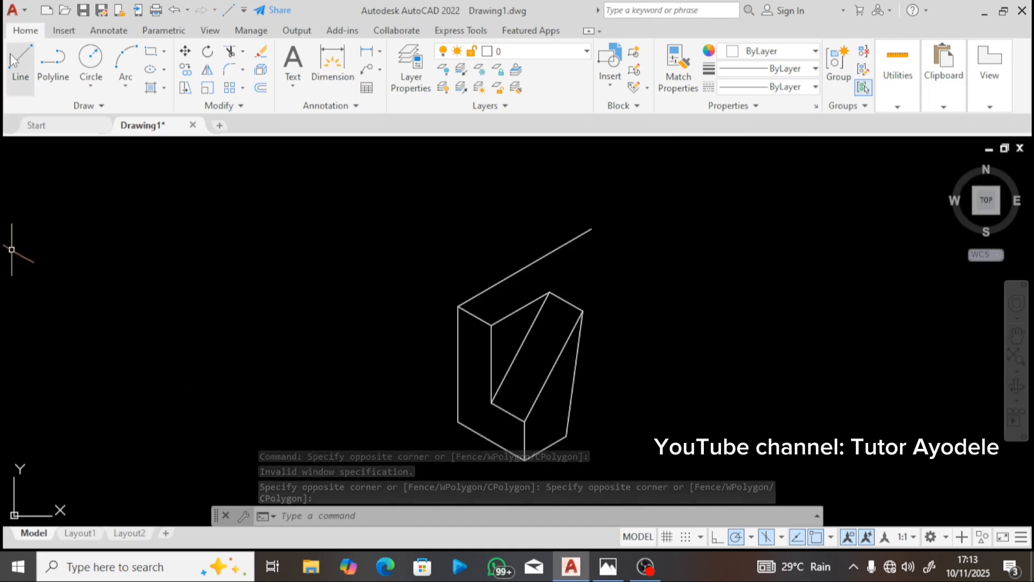
pyautogui.click(14, 73)
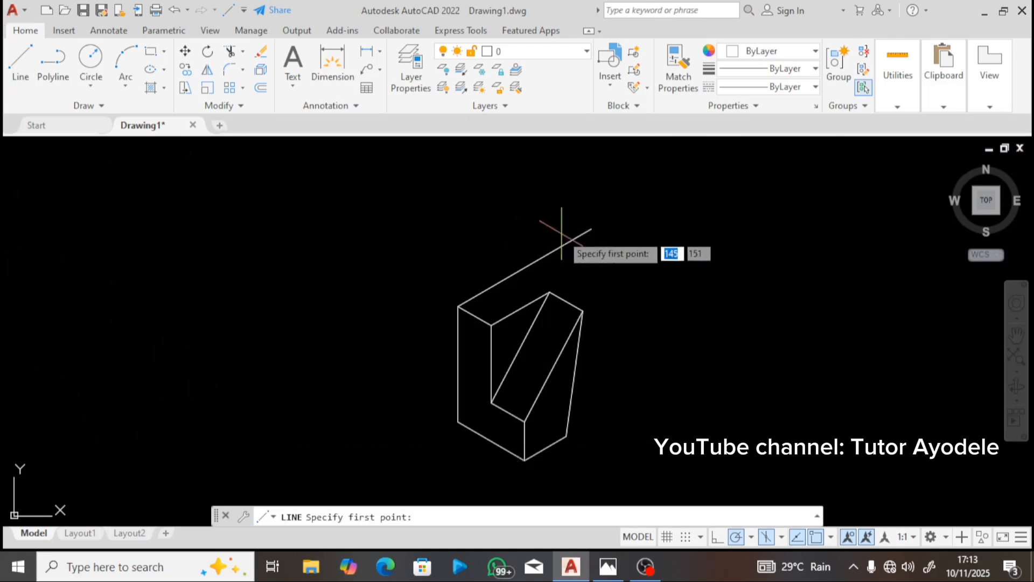
pyautogui.click(591, 229)
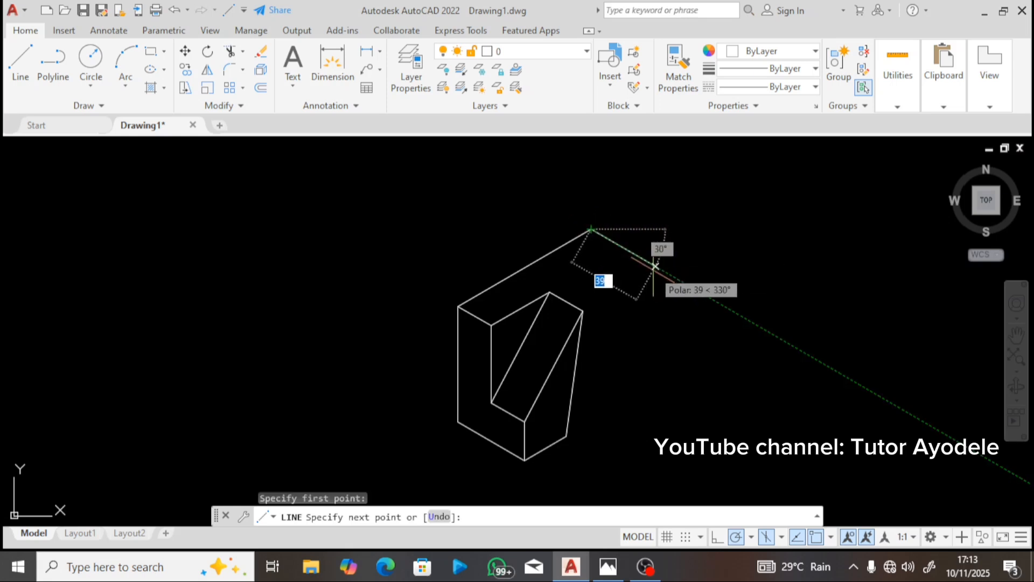
pyautogui.write('40')
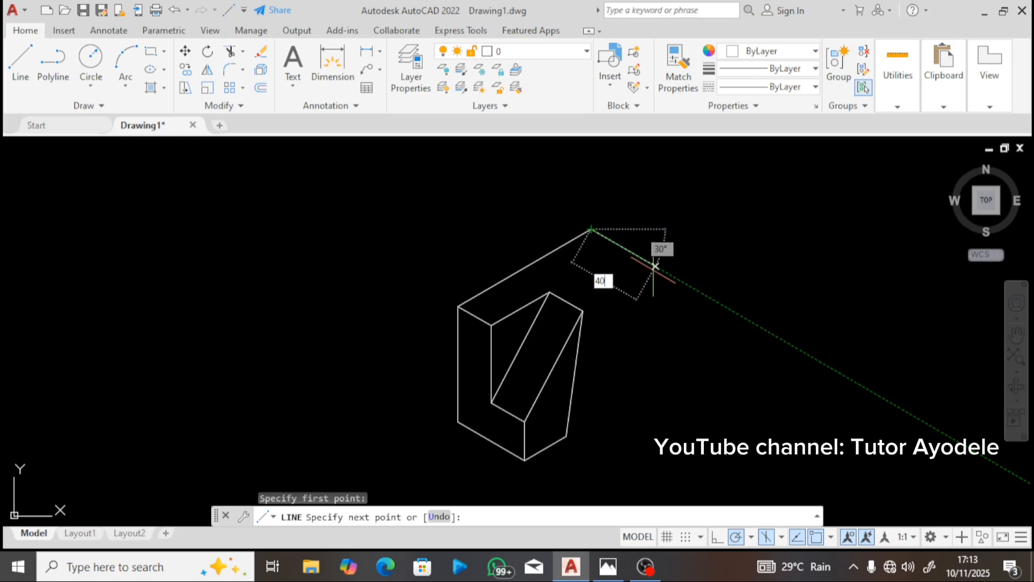
pyautogui.press('Return')
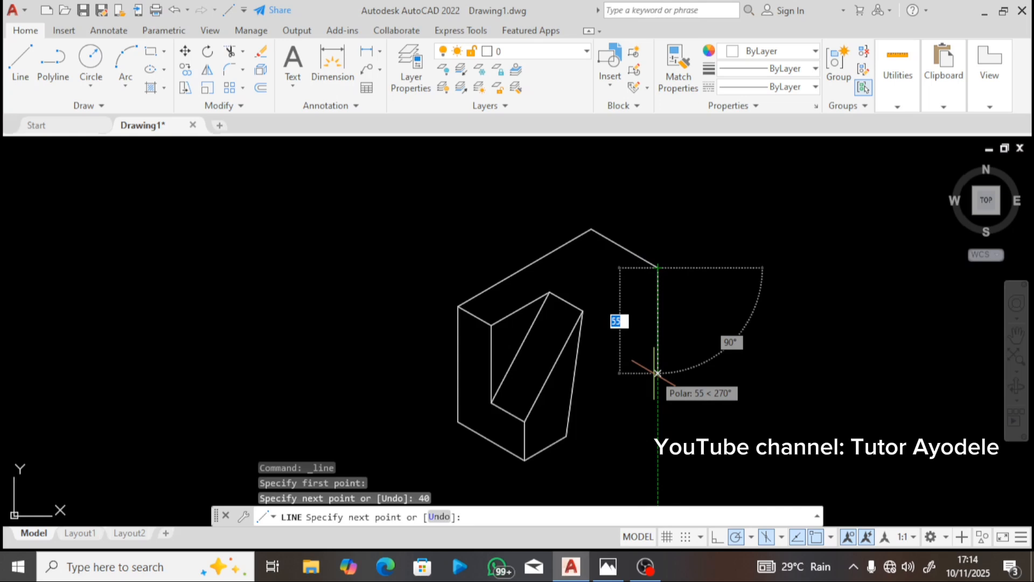
# Step: Continue from the 40 mm line's end with a 60 mm line straight down for the block's far vertical edge
pyautogui.write('6')
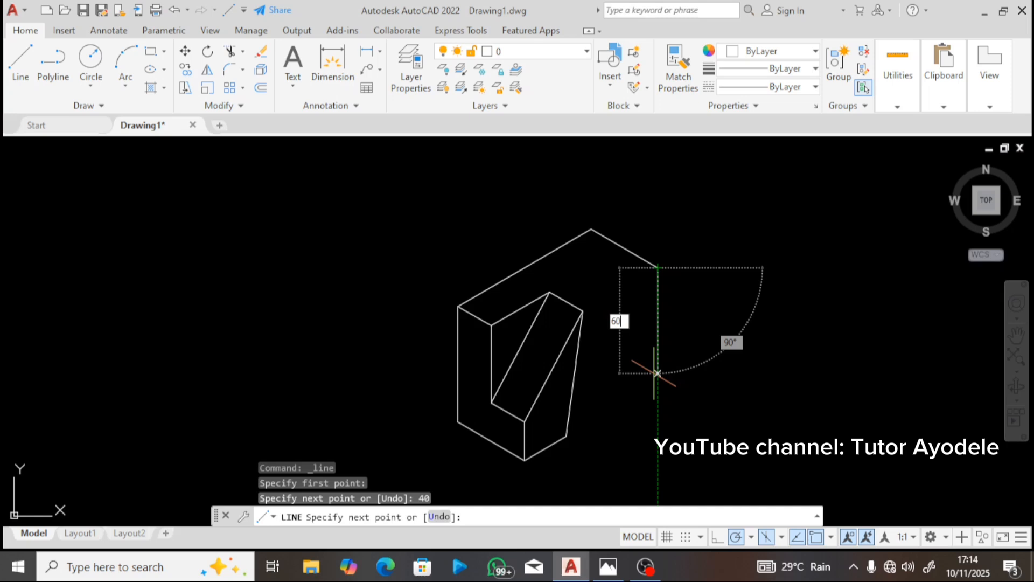
pyautogui.write('0')
pyautogui.press('Return')
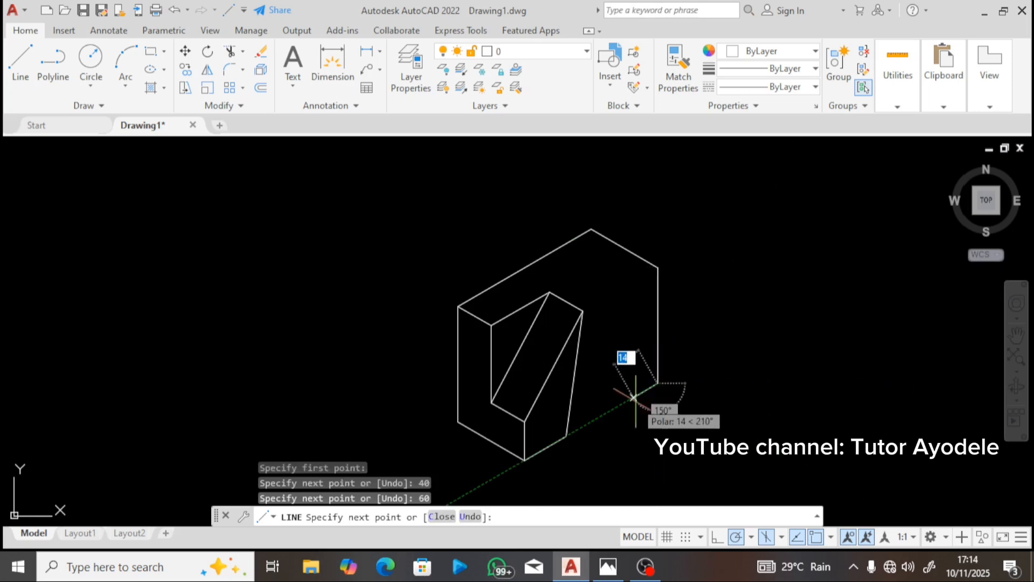
pyautogui.press('Escape')
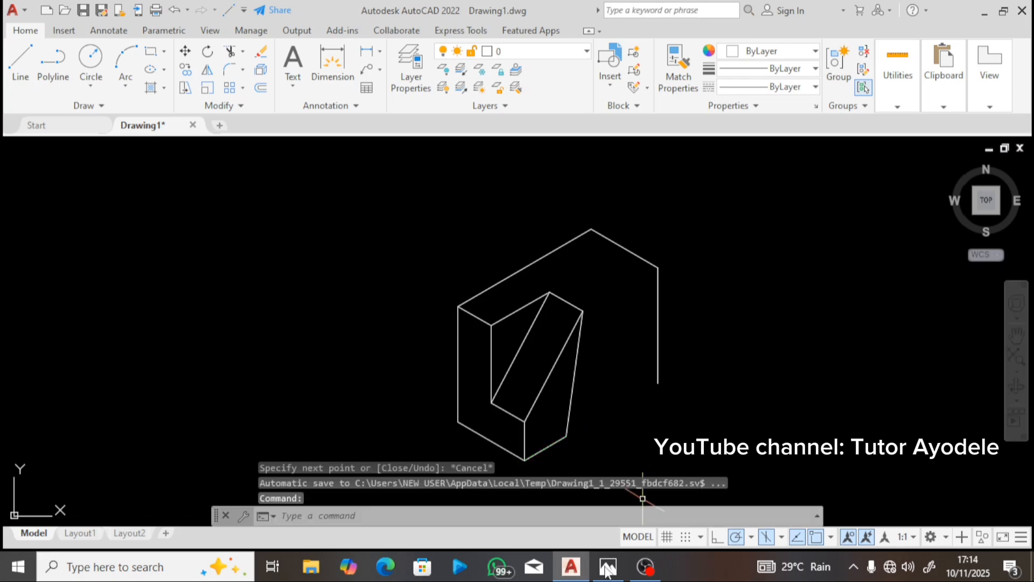
# Step: Consult the reference image and draw a 15 mm line at 210° from the top of the block's far vertical edge
pyautogui.click(607, 567)
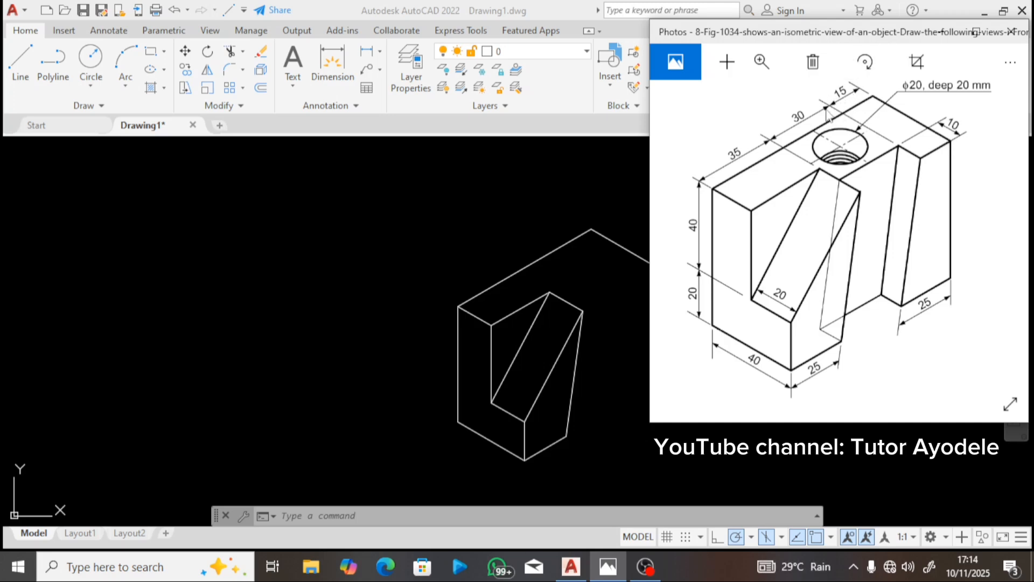
pyautogui.click(602, 385)
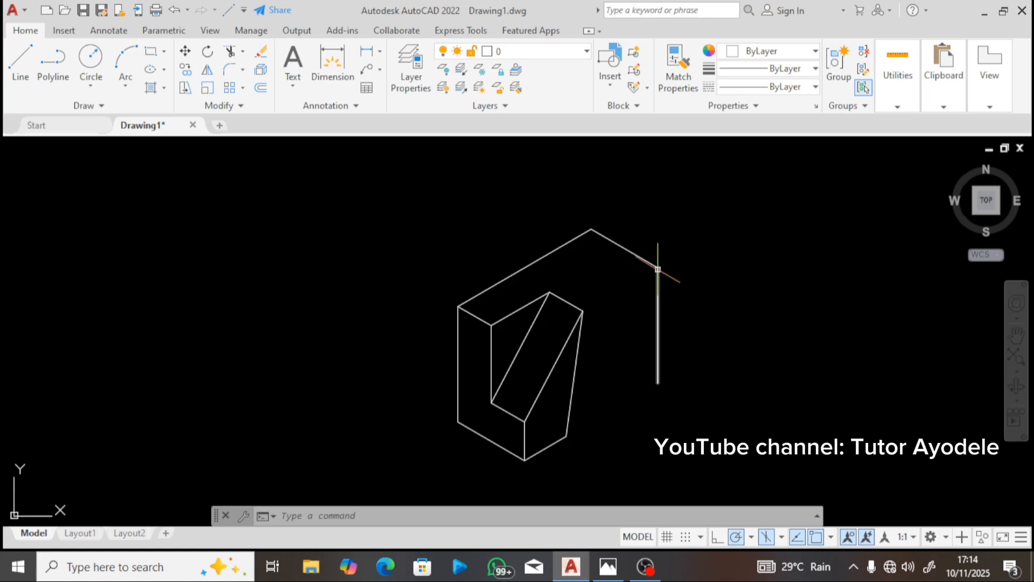
pyautogui.write('l')
pyautogui.press('Return')
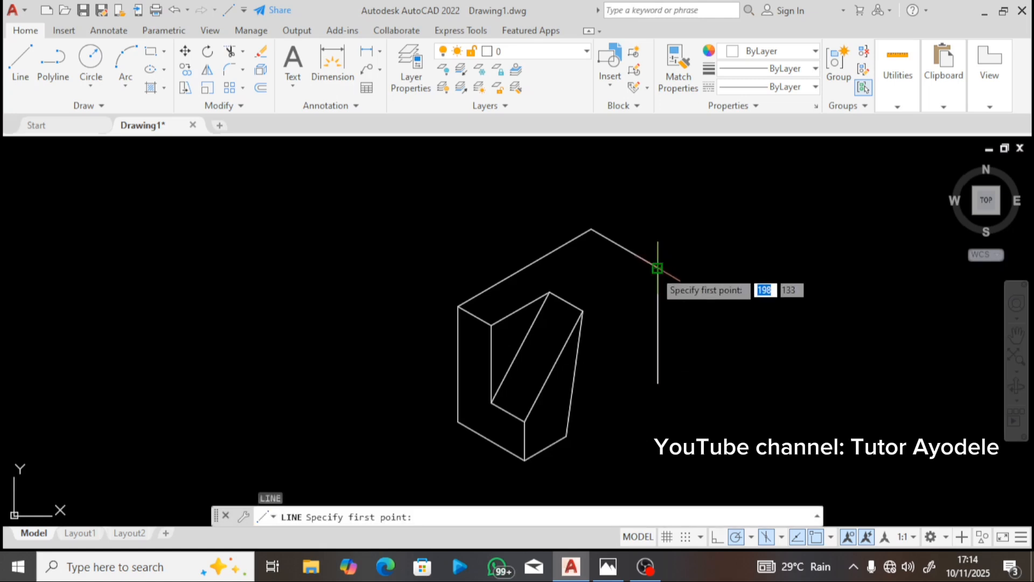
pyautogui.click(657, 268)
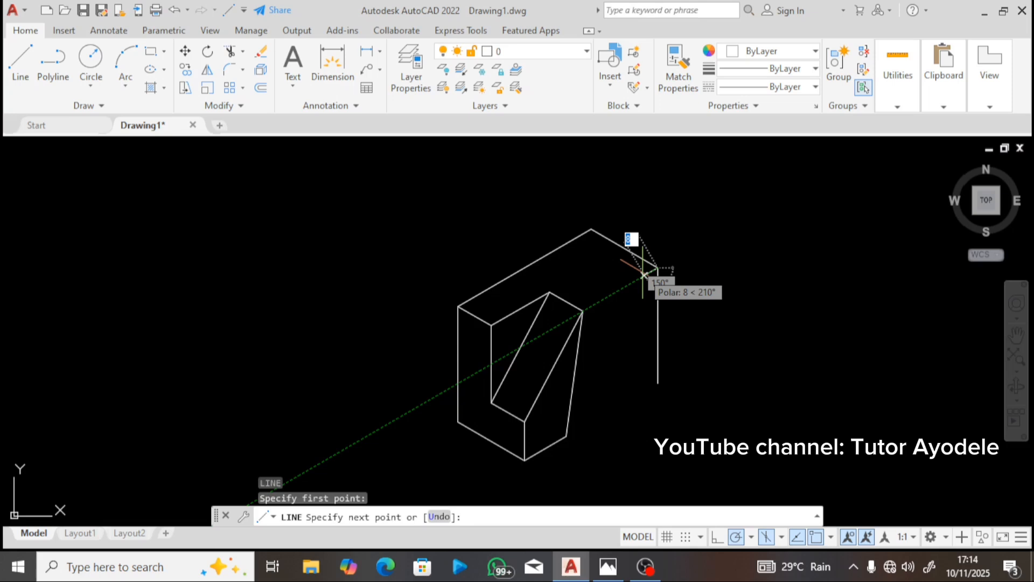
pyautogui.click(608, 571)
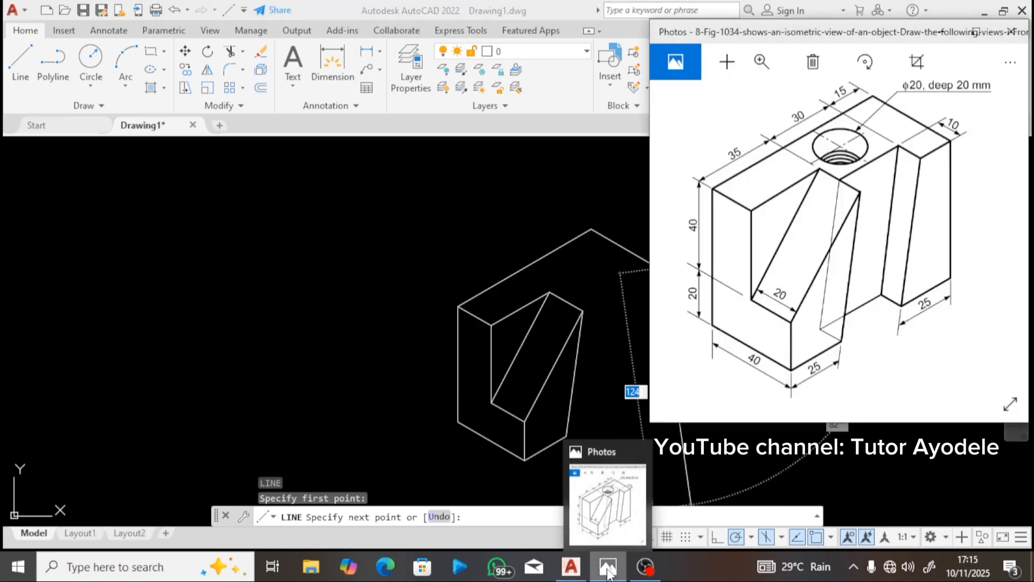
pyautogui.click(595, 335)
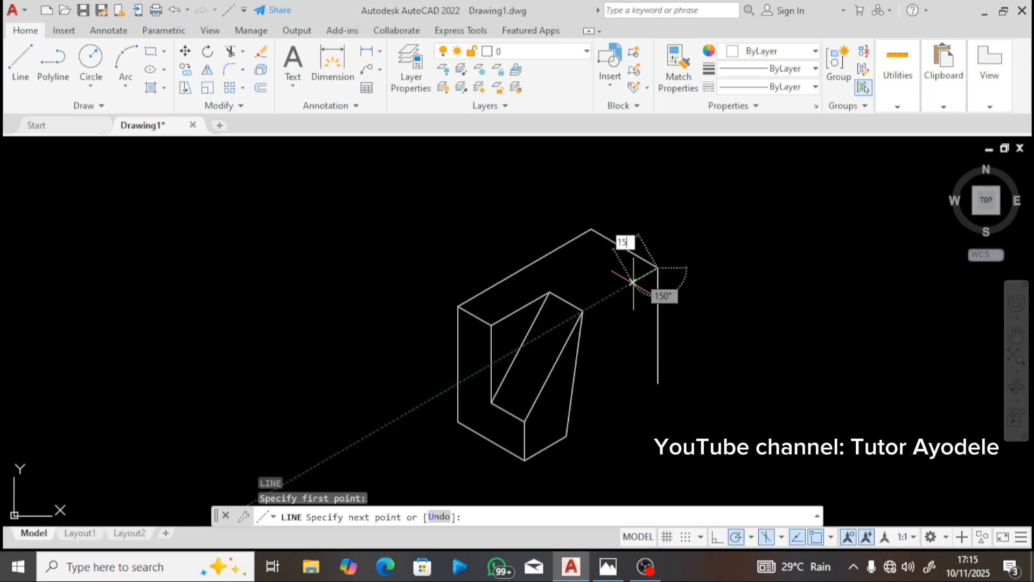
pyautogui.write('15')
pyautogui.press('Return')
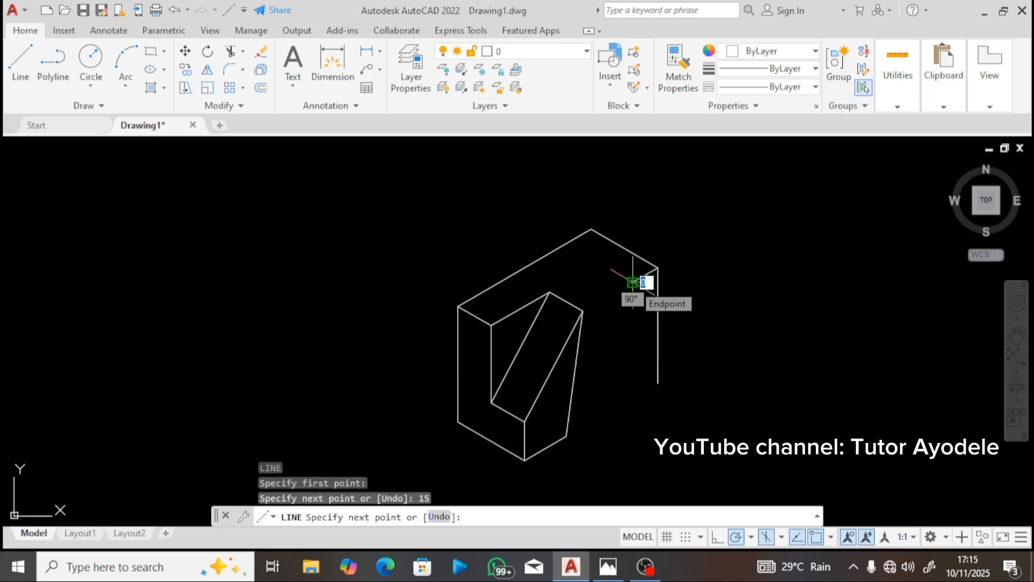
pyautogui.press('Escape')
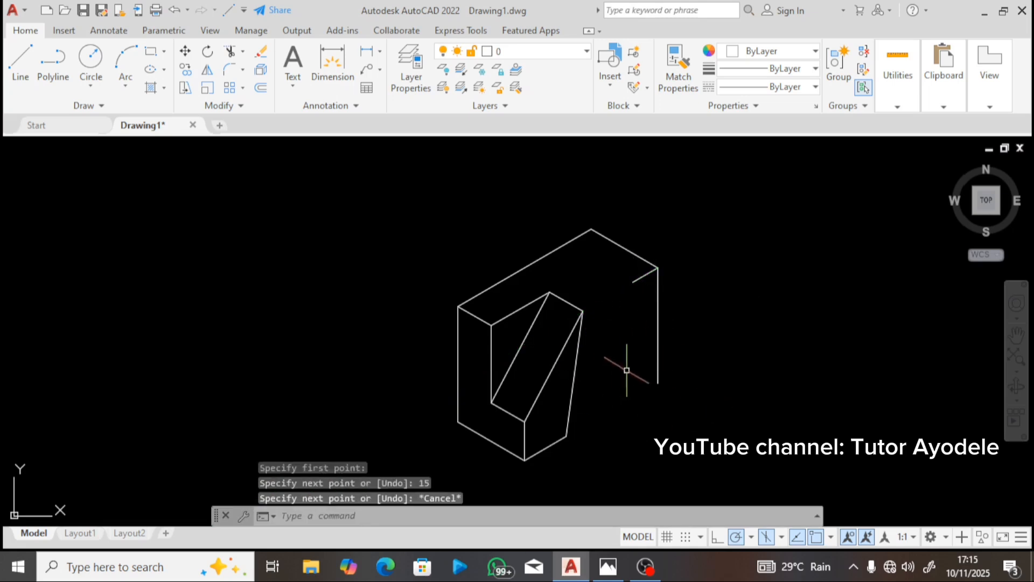
# Step: Draw a 25 mm line at 210° from the far vertical edge's bottom end and join it up to the 15 mm line's end
pyautogui.click(607, 566)
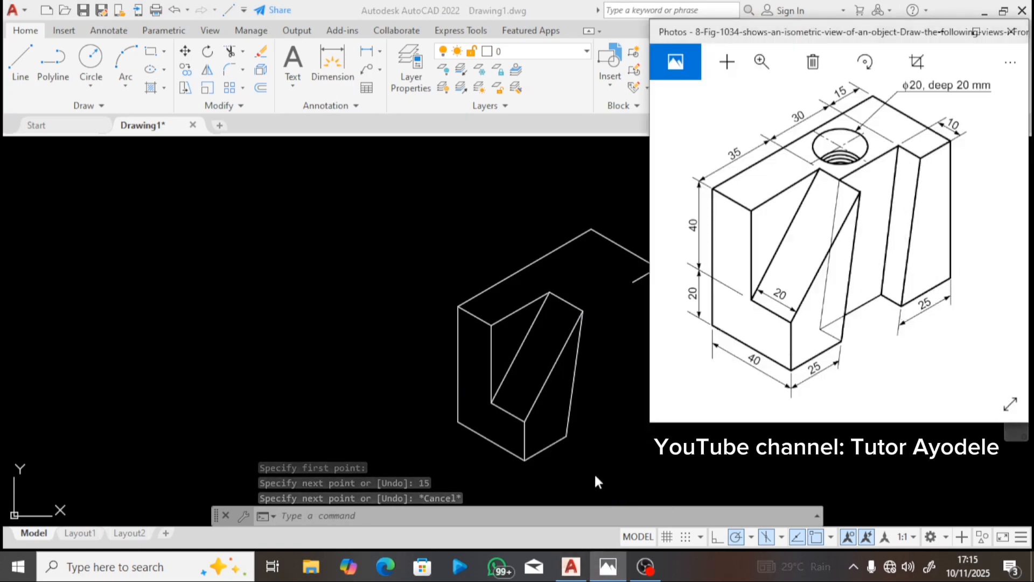
pyautogui.click(602, 441)
pyautogui.press('Return')
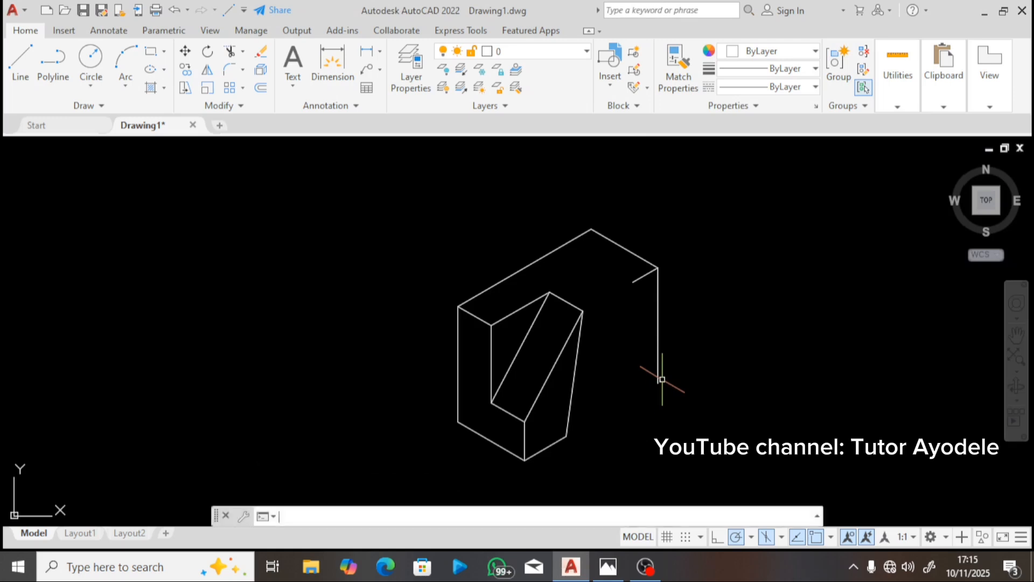
pyautogui.click(657, 383)
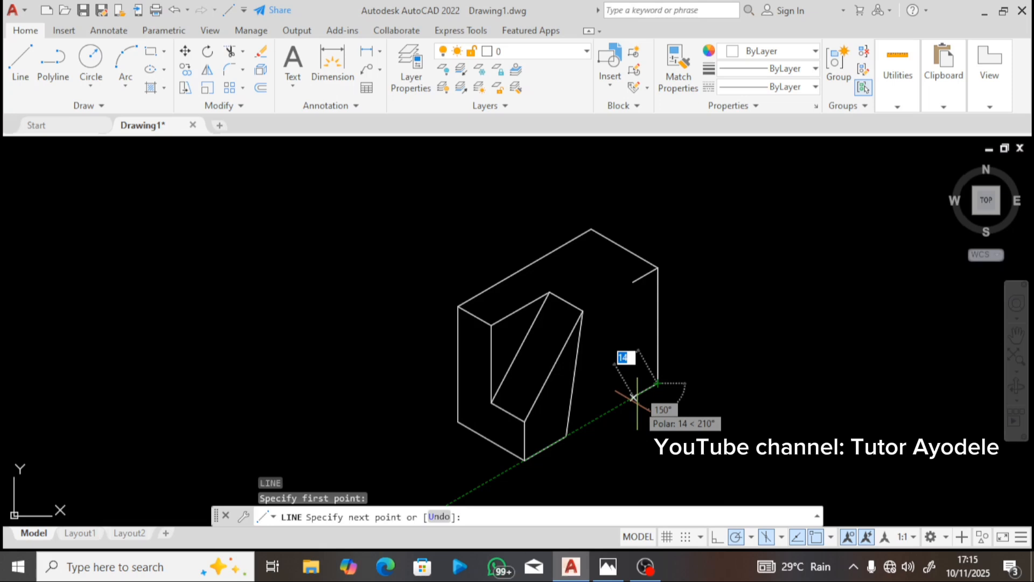
pyautogui.write('25')
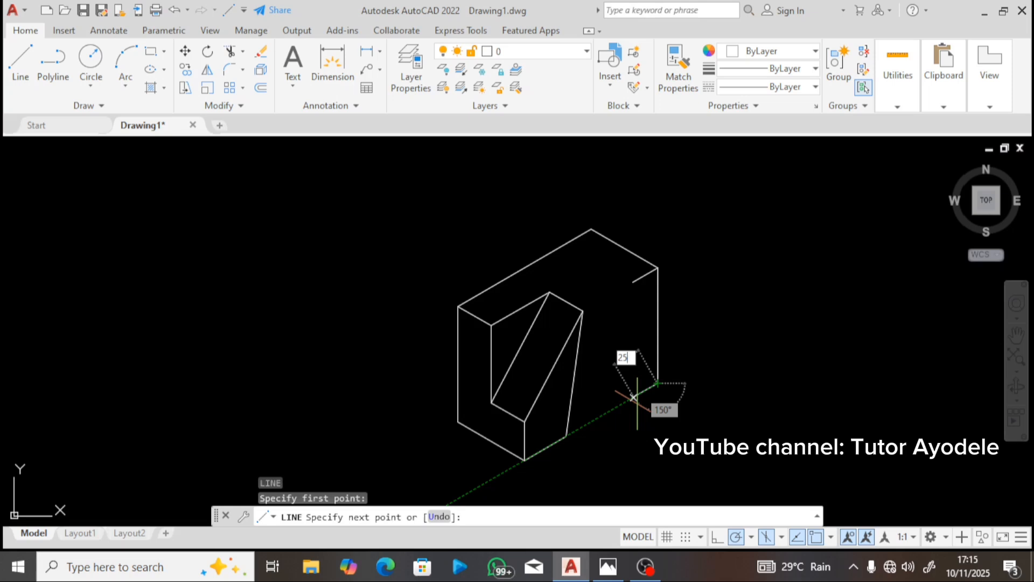
pyautogui.press('Return')
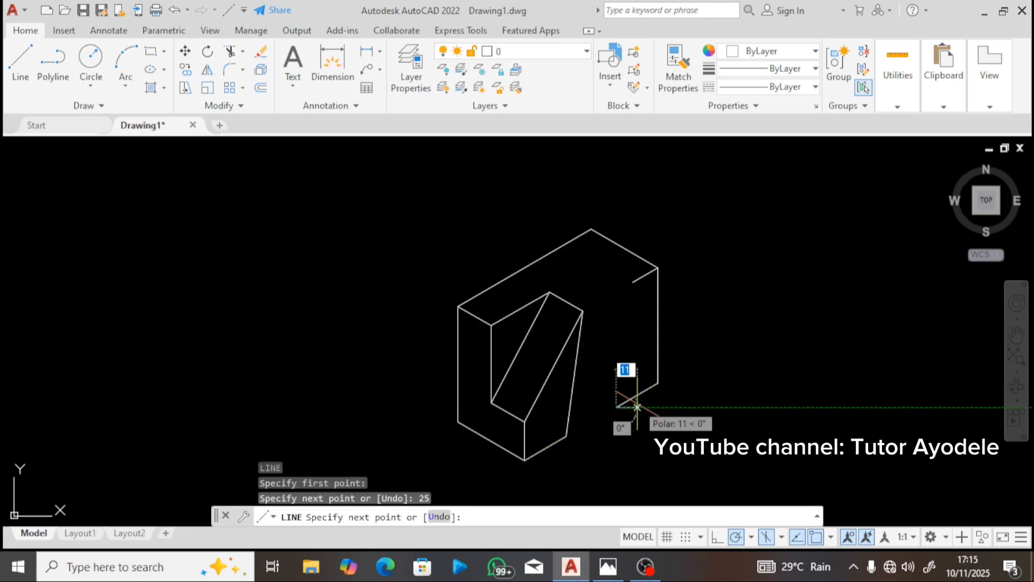
pyautogui.click(633, 282)
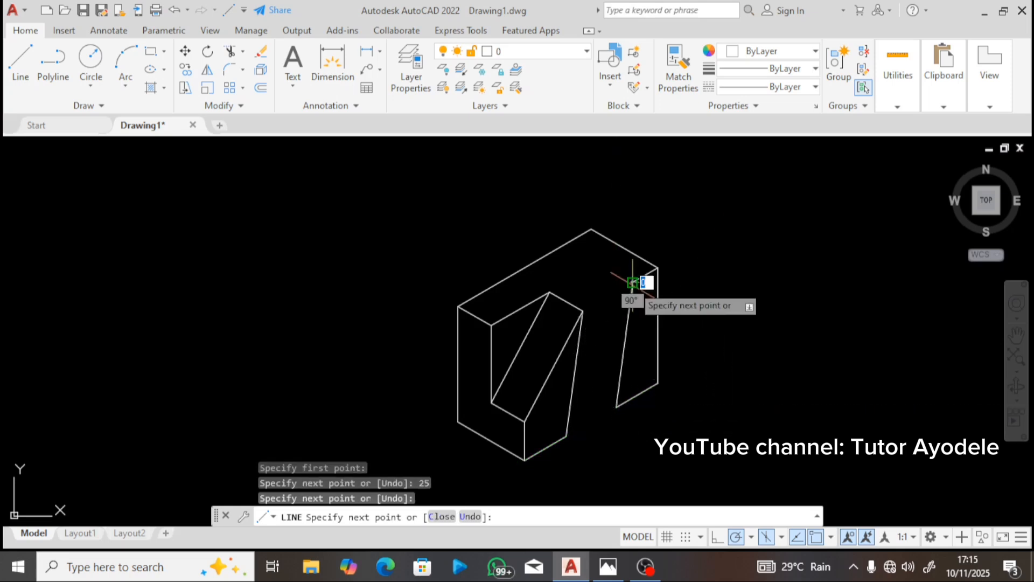
pyautogui.press('Escape')
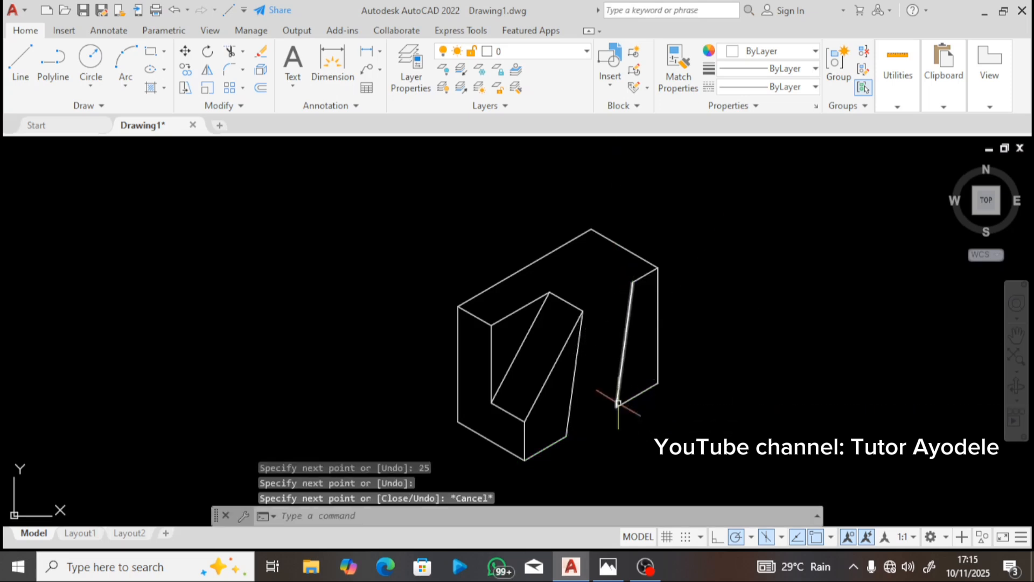
# Step: Check the reference image and draw a 10 mm line at 150° from the free end of the 15 mm top line
pyautogui.click(607, 568)
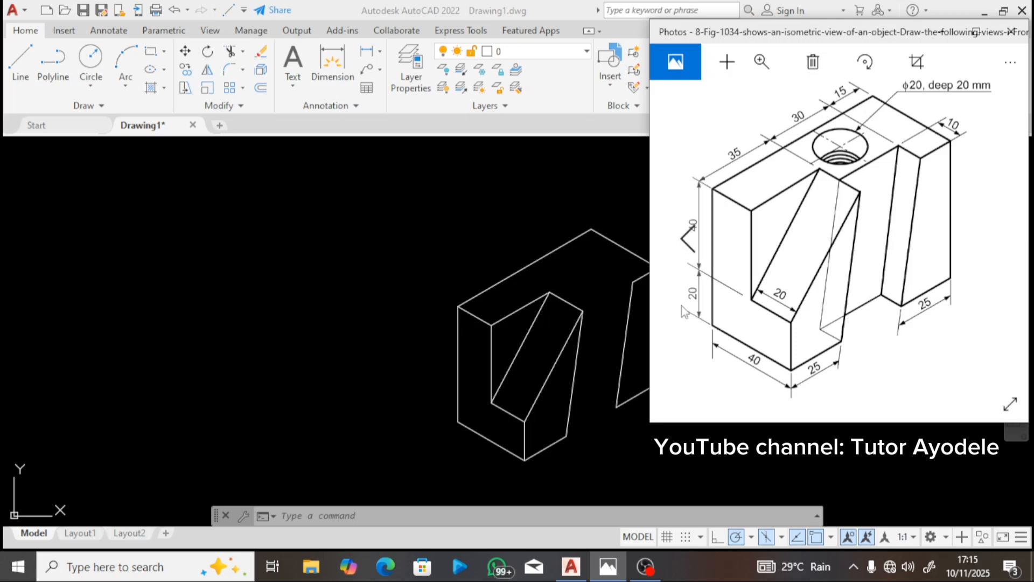
pyautogui.click(628, 312)
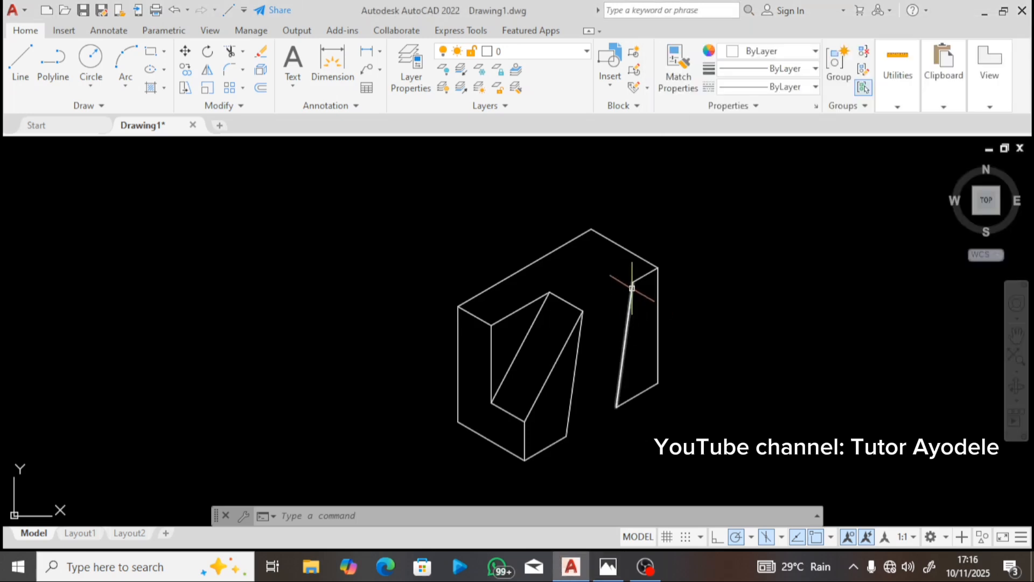
pyautogui.write('l')
pyautogui.press('Return')
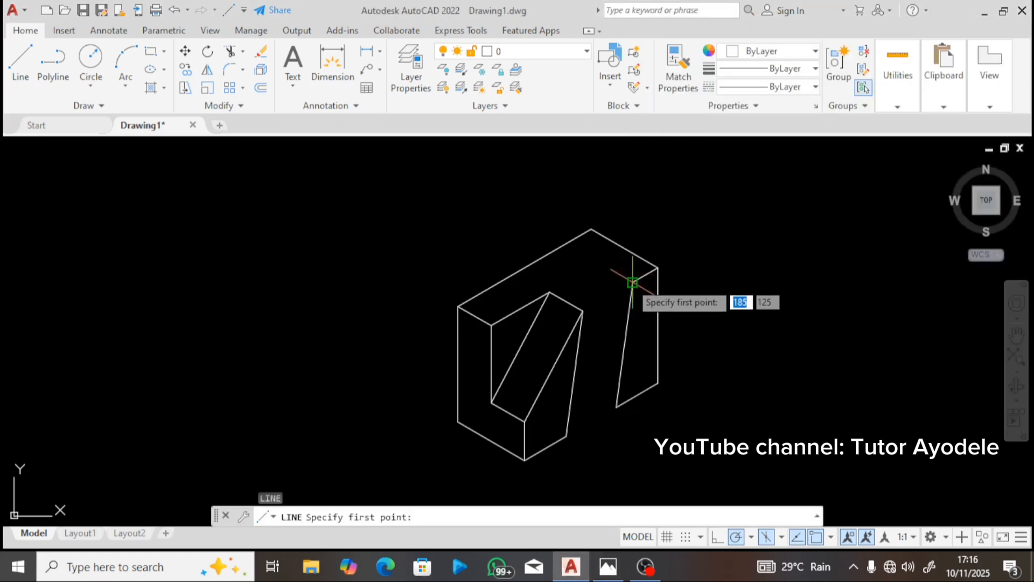
pyautogui.click(632, 282)
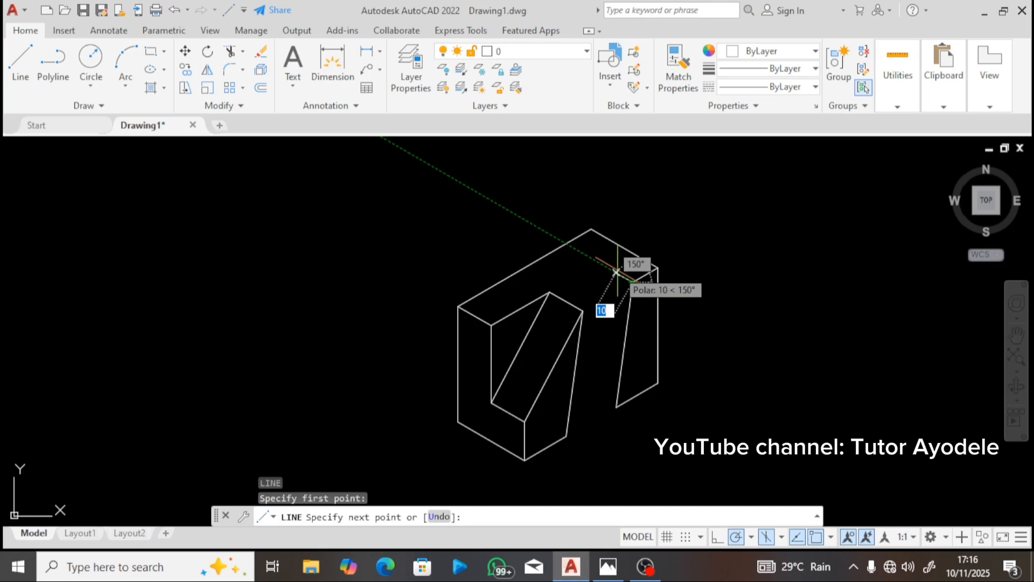
pyautogui.write('10')
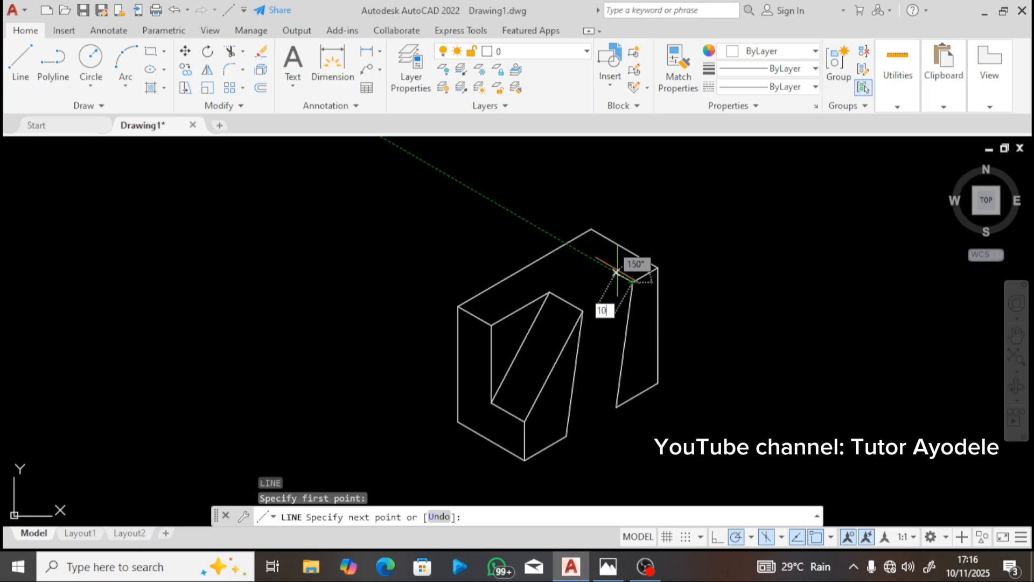
pyautogui.press('Return')
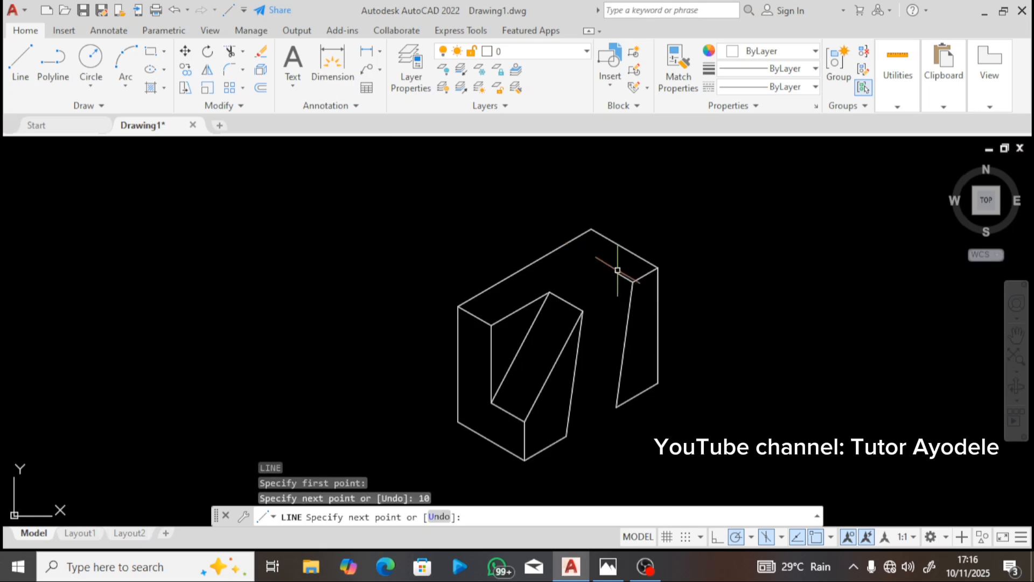
pyautogui.press('Escape')
pyautogui.doubleClick(617, 408)
pyautogui.press('Escape')
pyautogui.press('Escape')
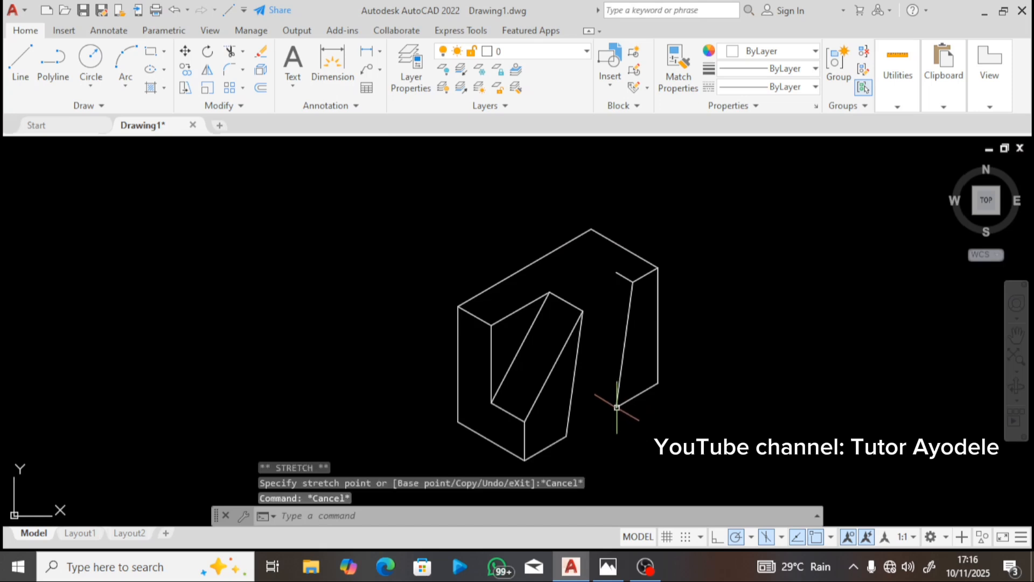
# Step: Draw a 10 mm line at 150° from the 25 mm bottom line's end and connect it up to the upper 10 mm line's end
pyautogui.press('Return')
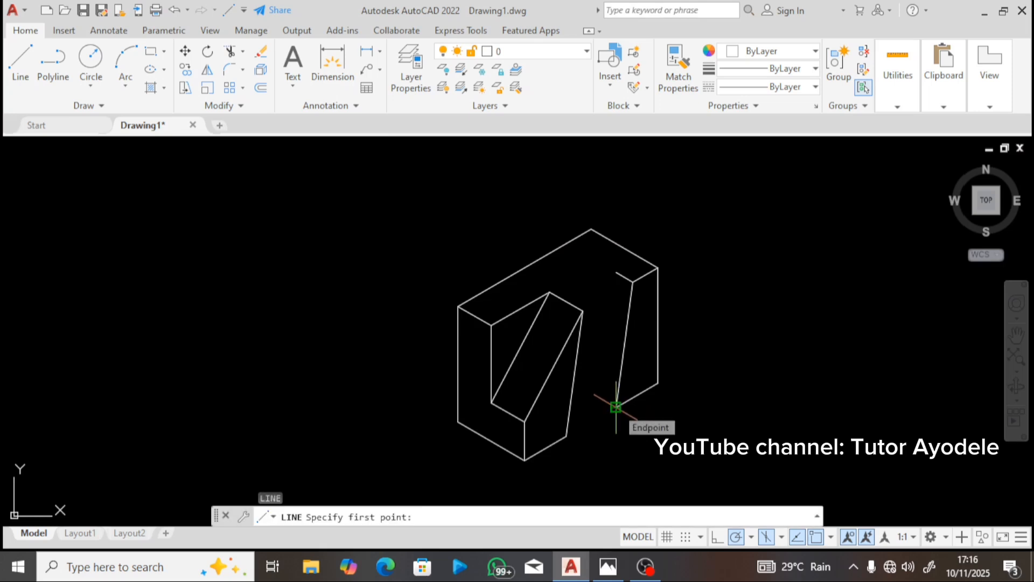
pyautogui.click(616, 408)
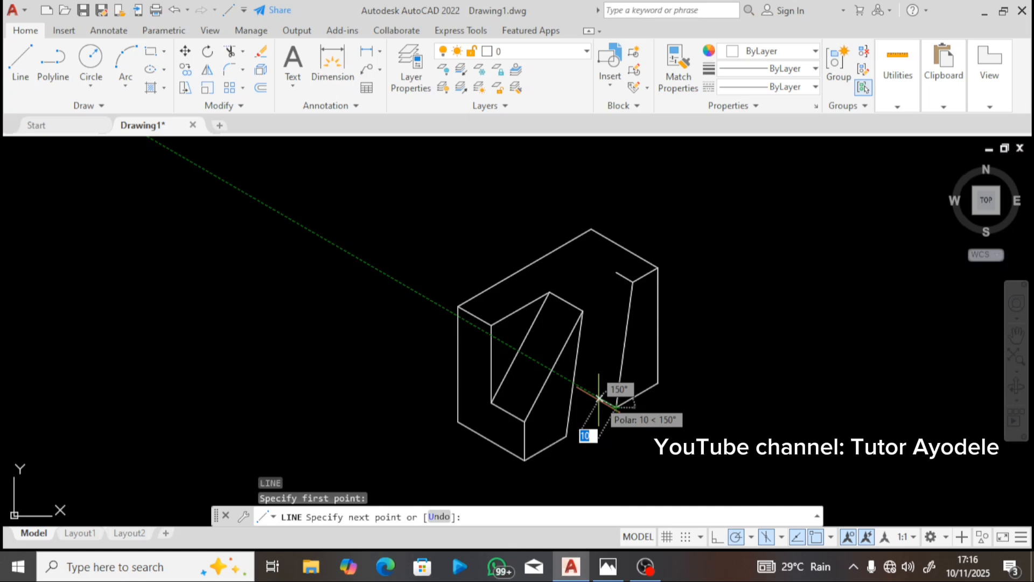
pyautogui.write('1')
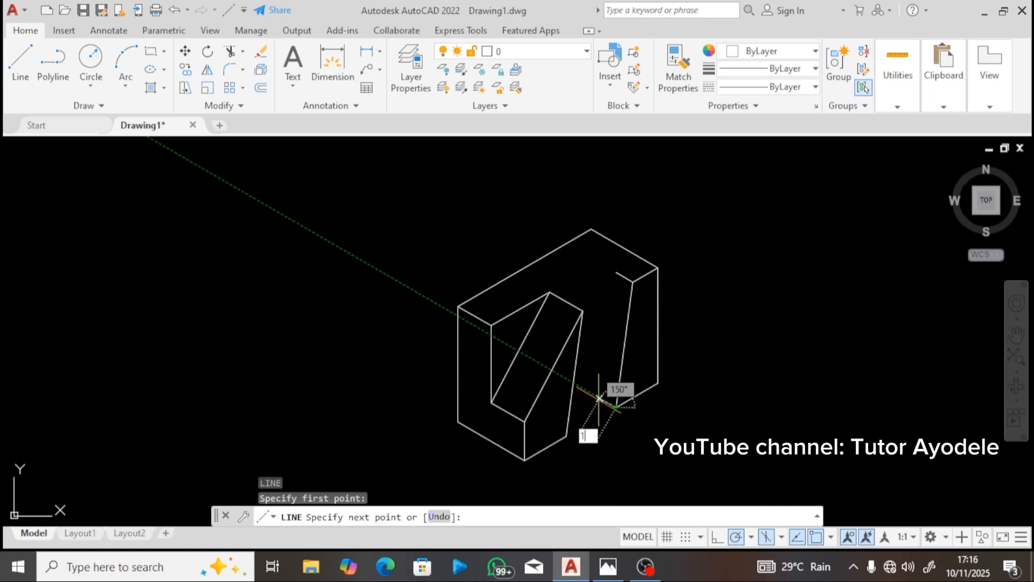
pyautogui.write('0')
pyautogui.press('Return')
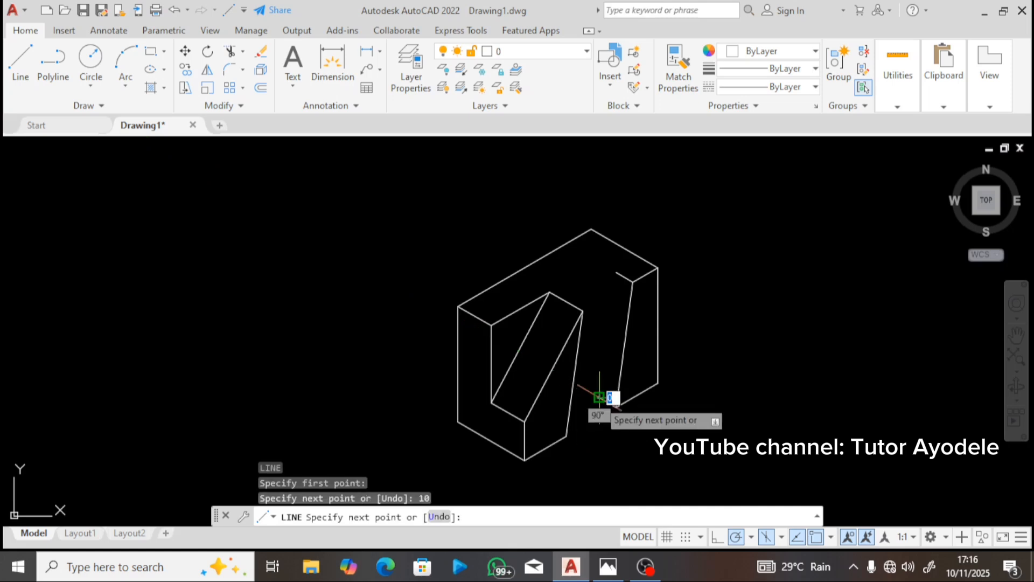
pyautogui.click(615, 272)
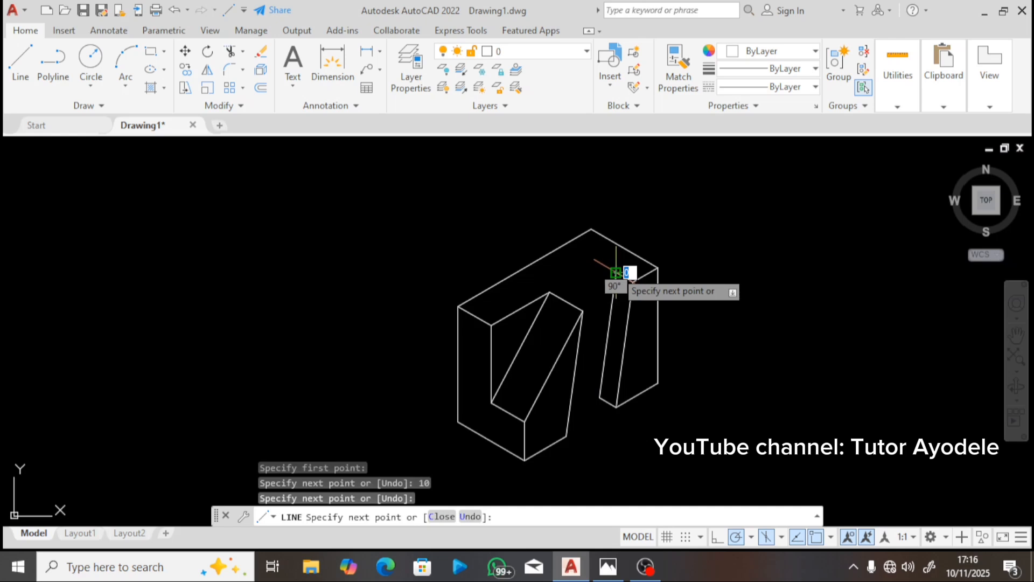
pyautogui.click(615, 273)
pyautogui.press('Escape')
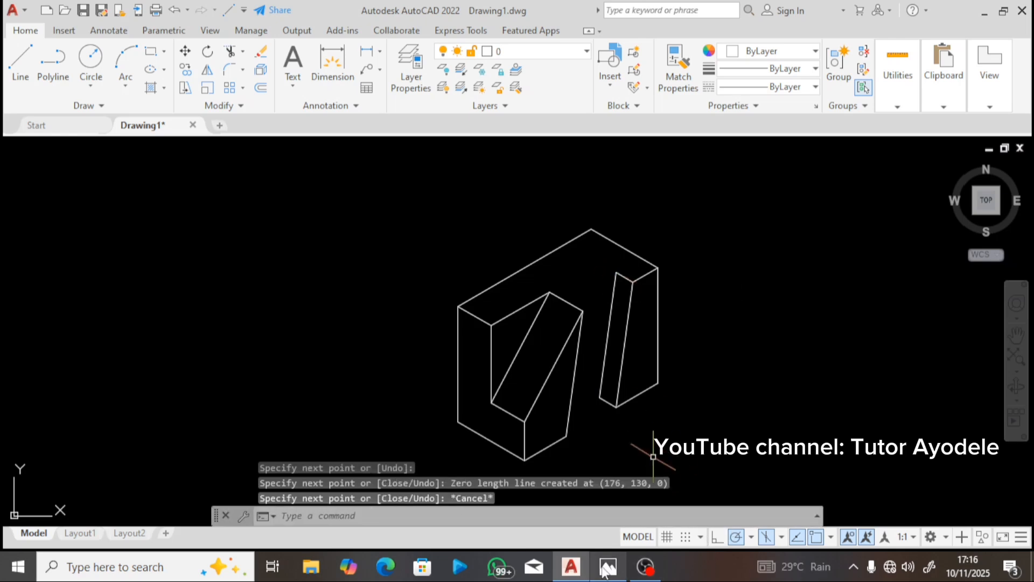
# Step: Consult the reference image and draw the top edge from the upper 10 mm line's end to the midpoint of the sloping face's 20 mm top edge
pyautogui.click(618, 562)
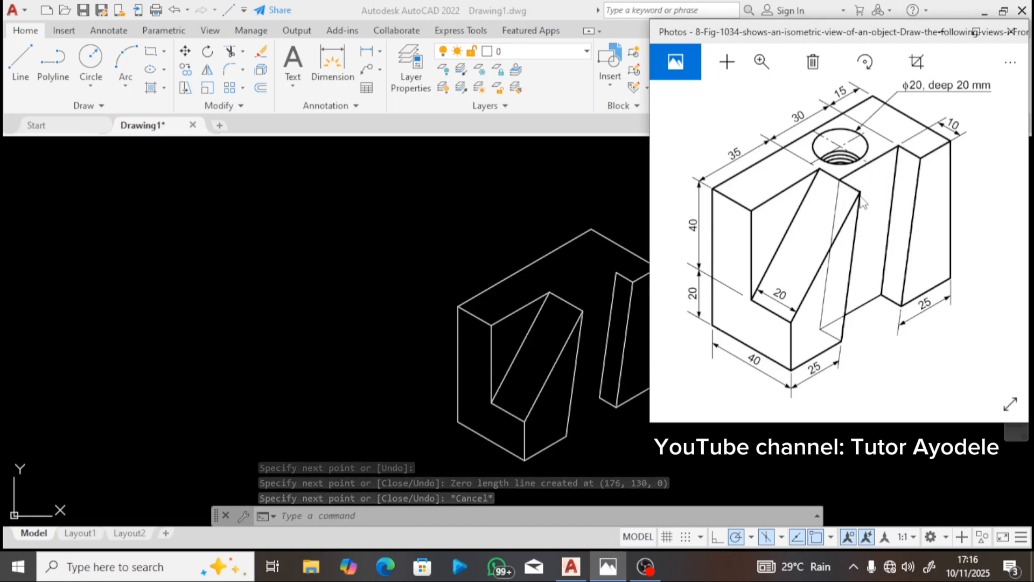
pyautogui.click(577, 293)
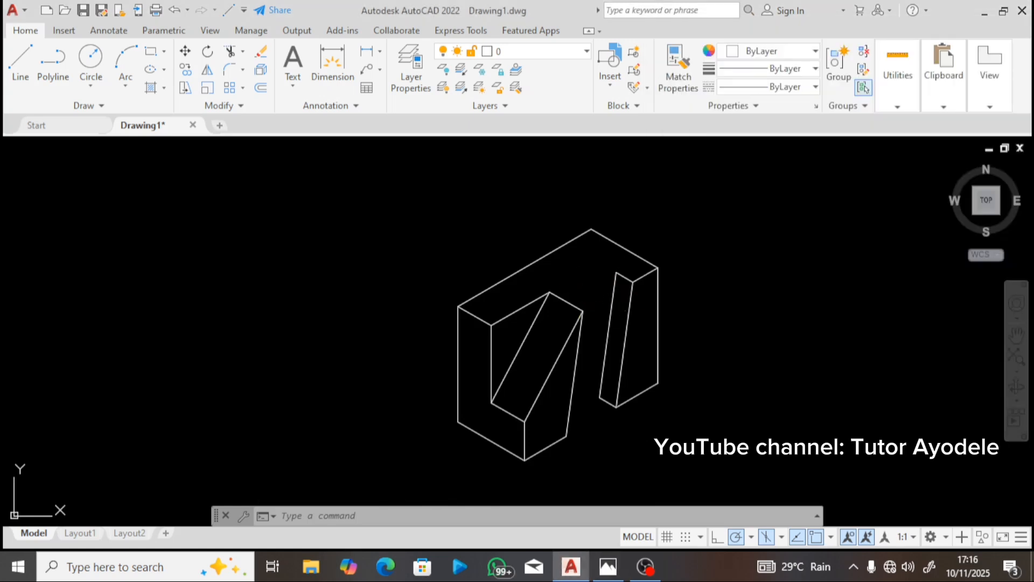
pyautogui.write('l')
pyautogui.press('Return')
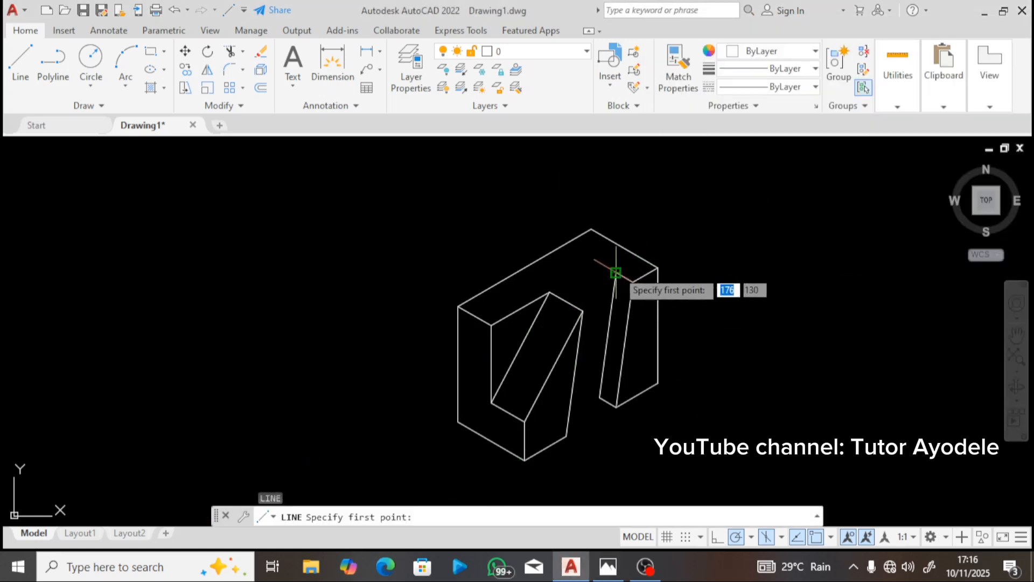
pyautogui.click(616, 273)
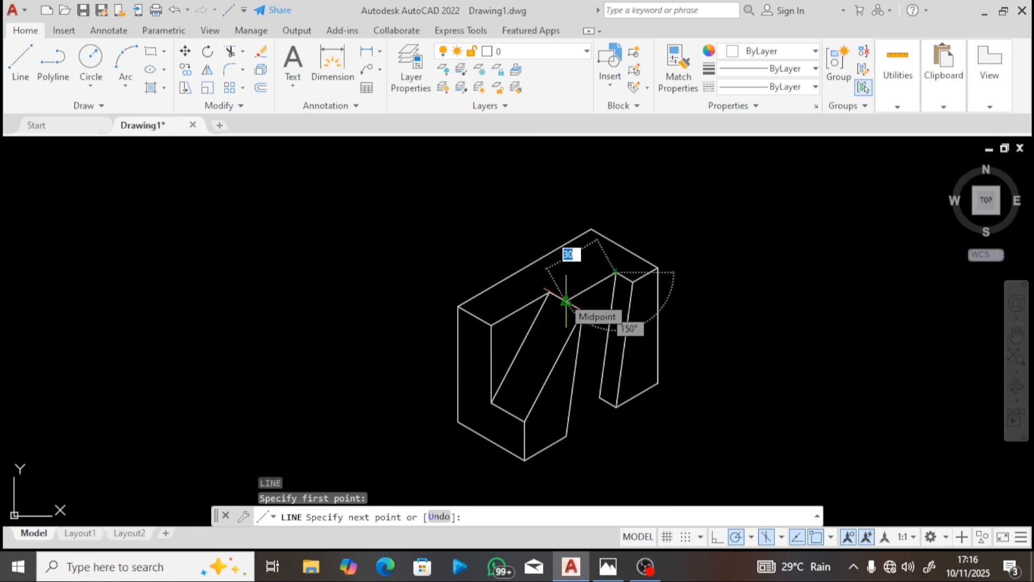
pyautogui.click(566, 300)
pyautogui.press('Escape')
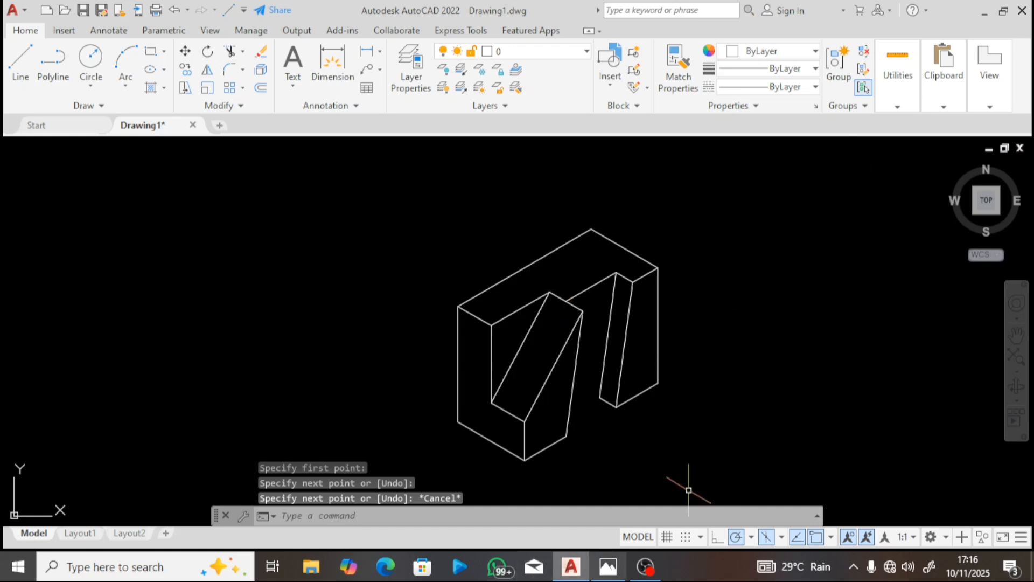
# Step: Check the reference image, draw 15 mm along the top face's left short edge from its far corner, and continue parallel across to the opposite edge
pyautogui.click(614, 570)
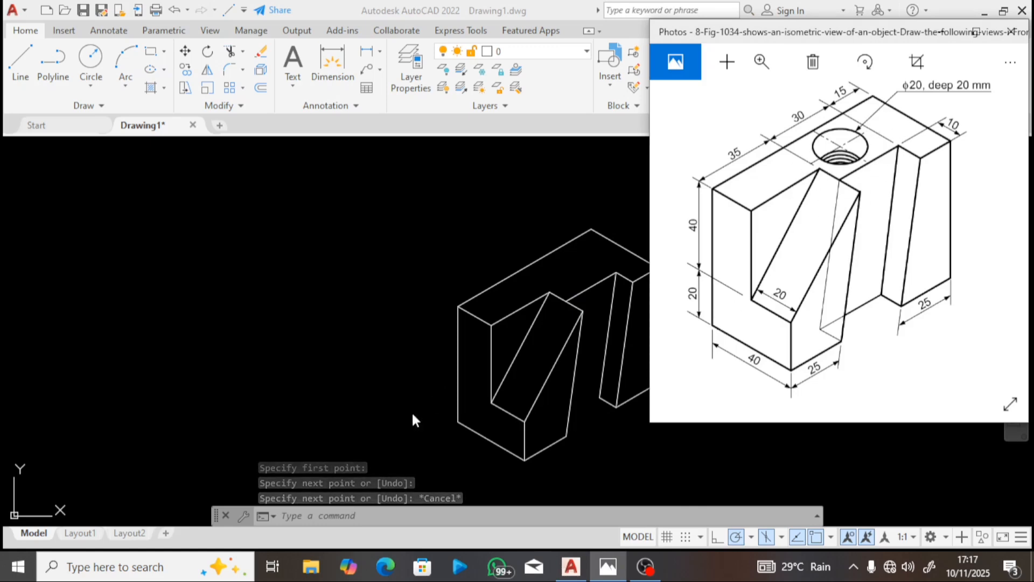
pyautogui.click(360, 358)
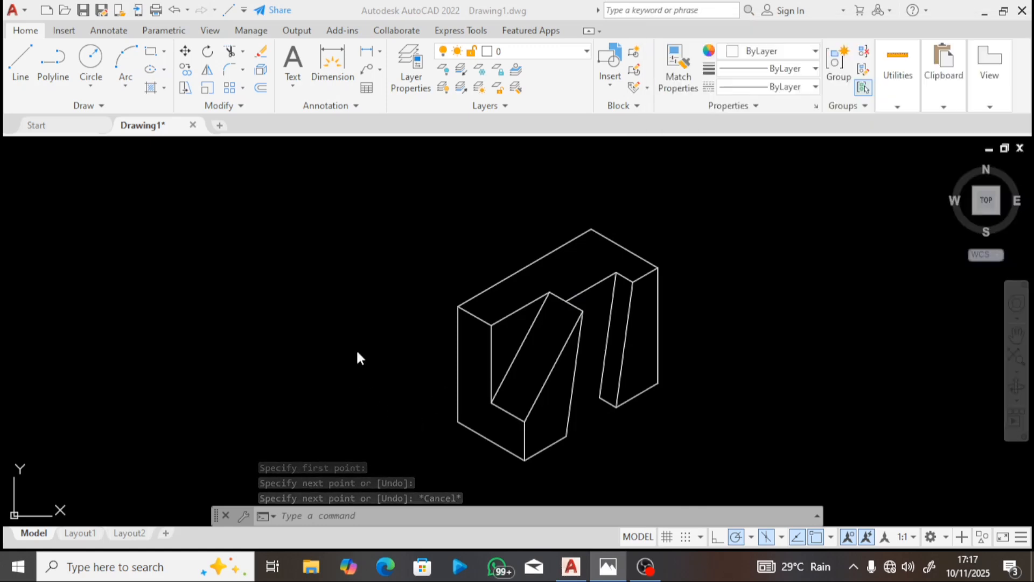
pyautogui.click(615, 574)
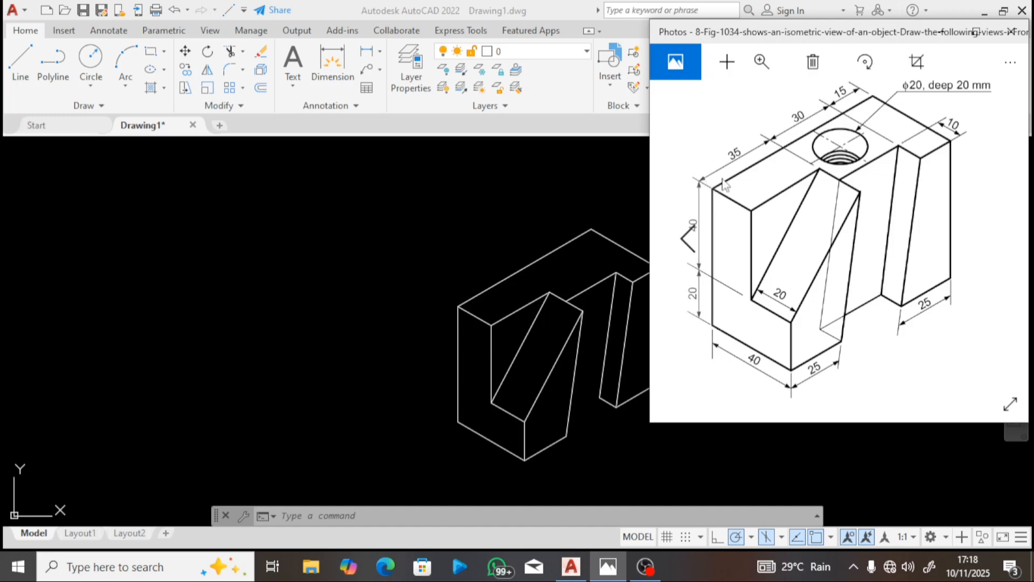
pyautogui.click(353, 275)
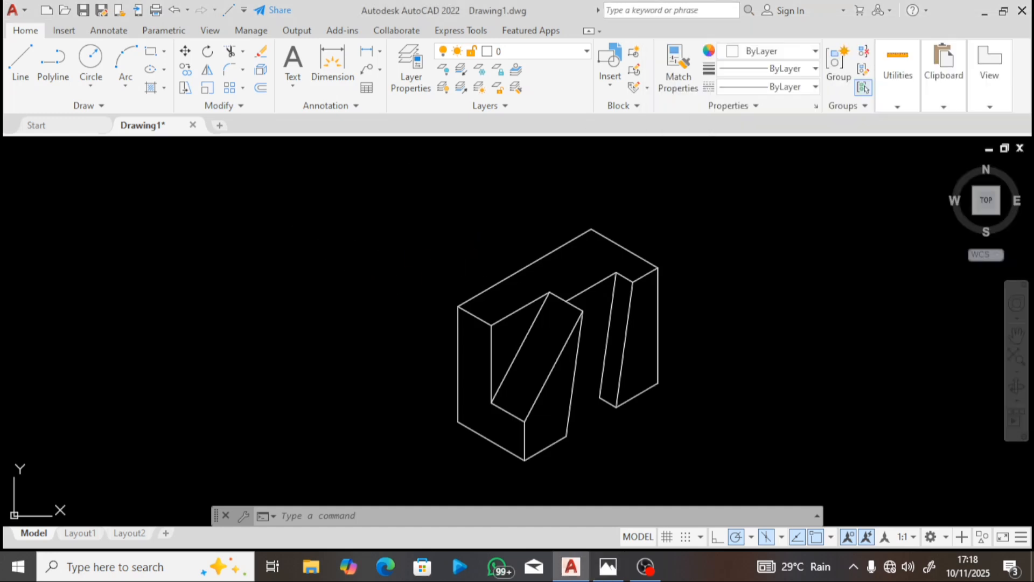
pyautogui.press('l')
pyautogui.press('Return')
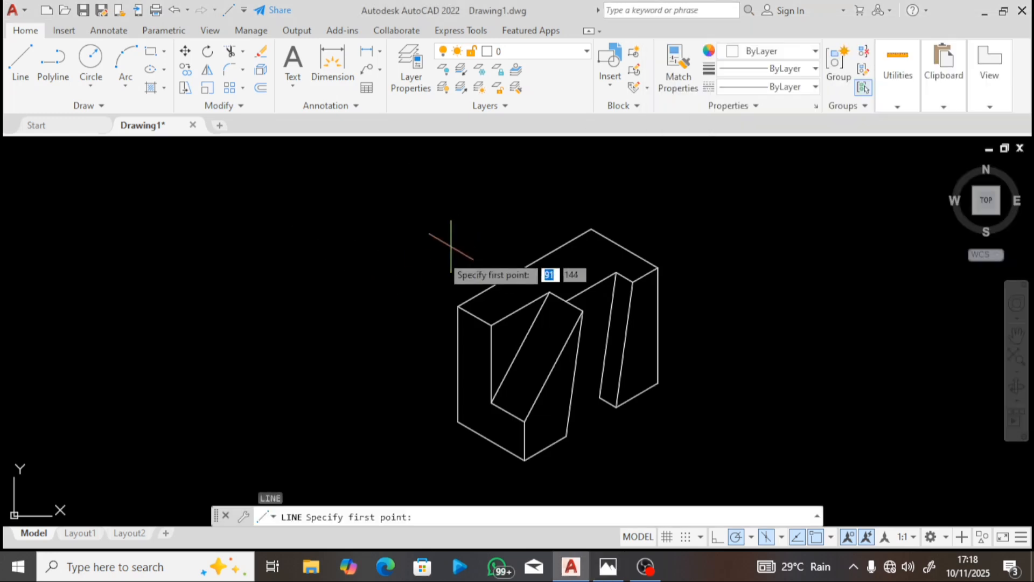
pyautogui.click(457, 306)
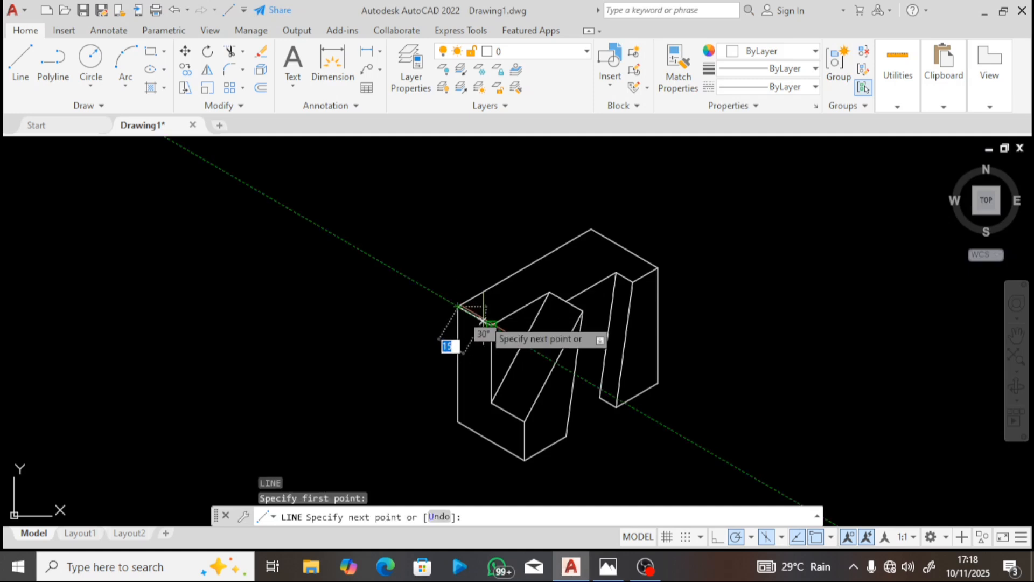
pyautogui.write('15')
pyautogui.press('Return')
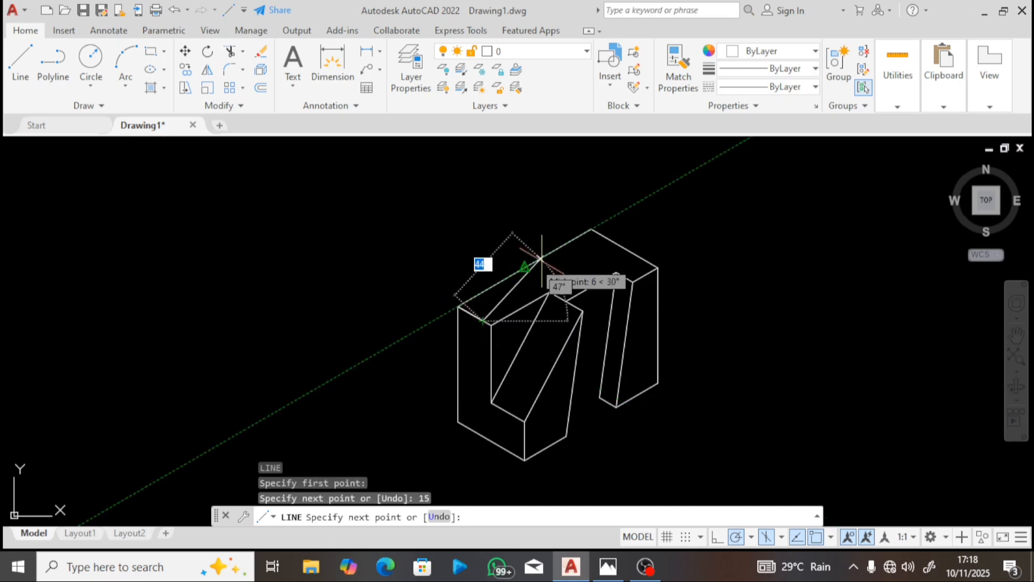
pyautogui.click(615, 243)
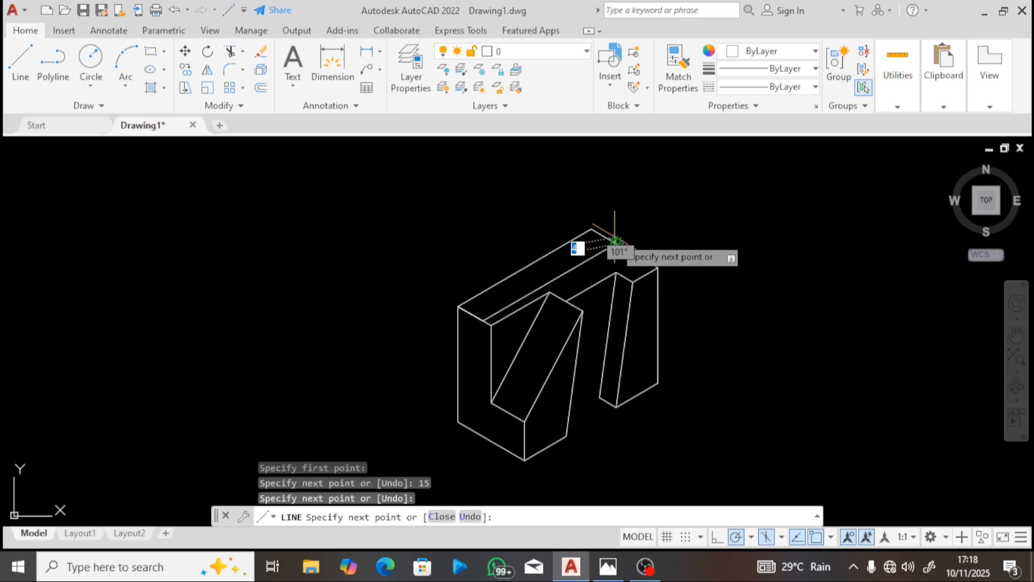
pyautogui.press('Escape')
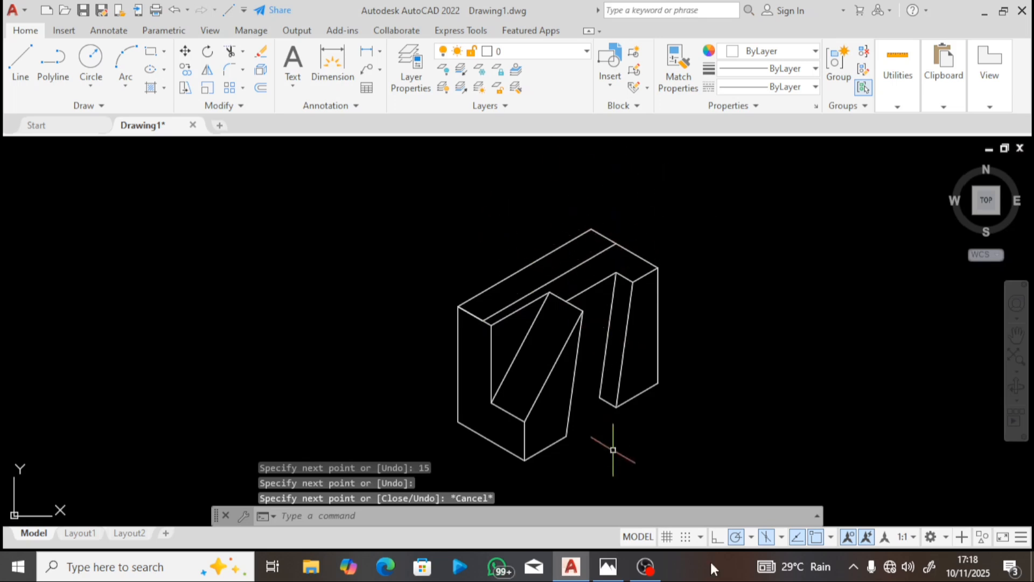
# Step: Draw a 30 mm line at 210° from the top face's rear corner and continue it across to the front top edge as the hole's cross centre line
pyautogui.click(598, 572)
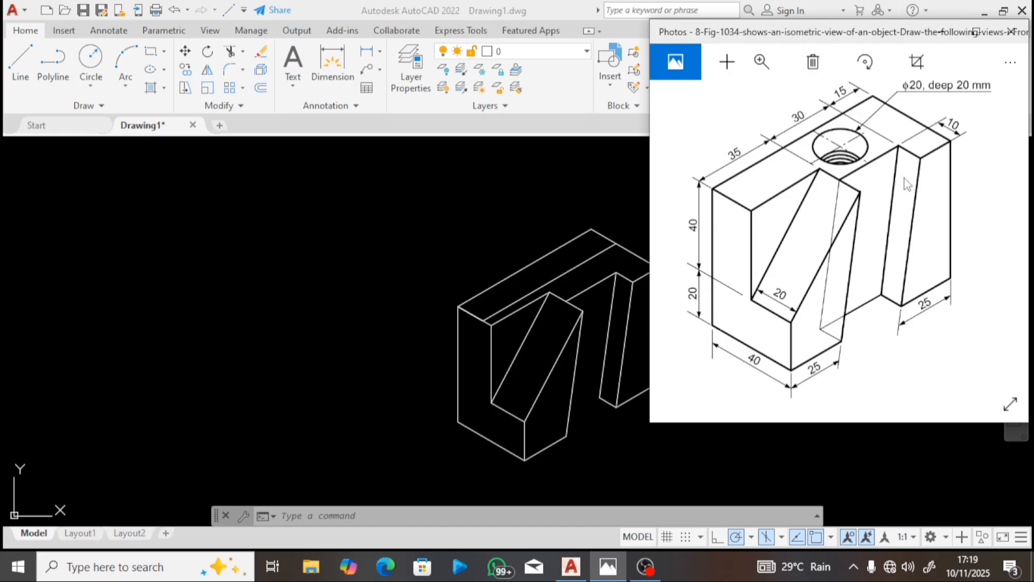
pyautogui.click(481, 269)
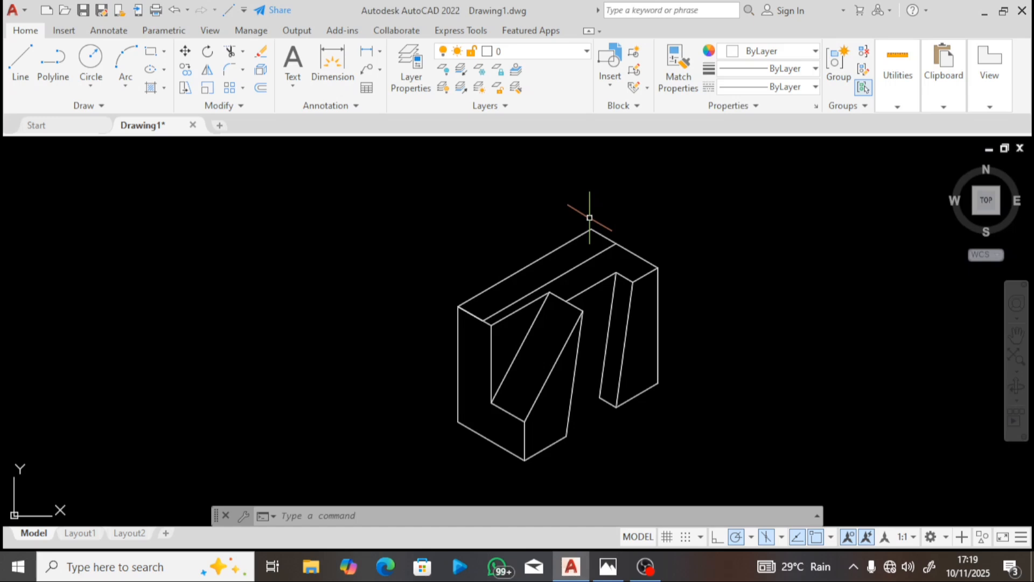
pyautogui.write('l')
pyautogui.press('Return')
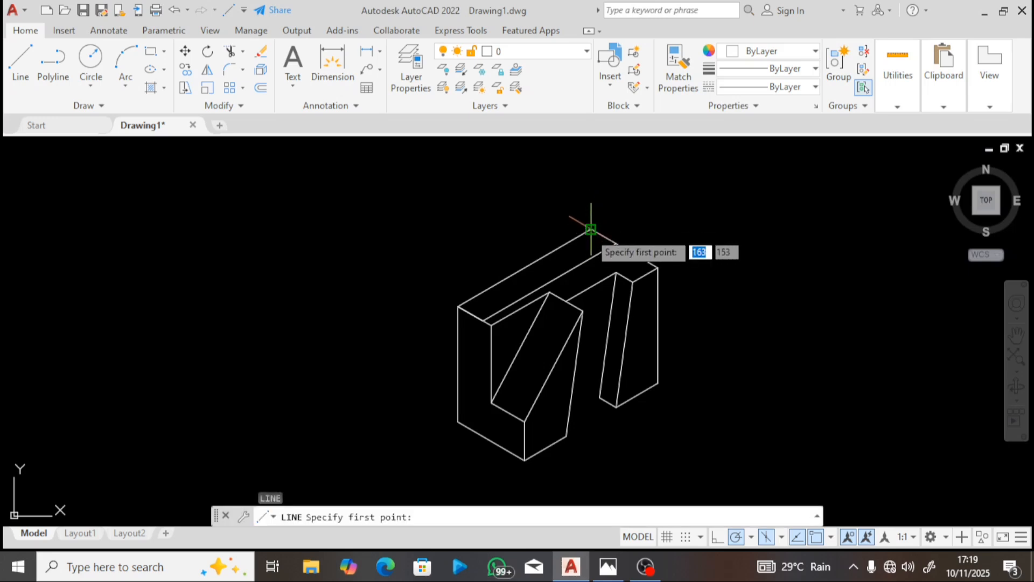
pyautogui.click(591, 228)
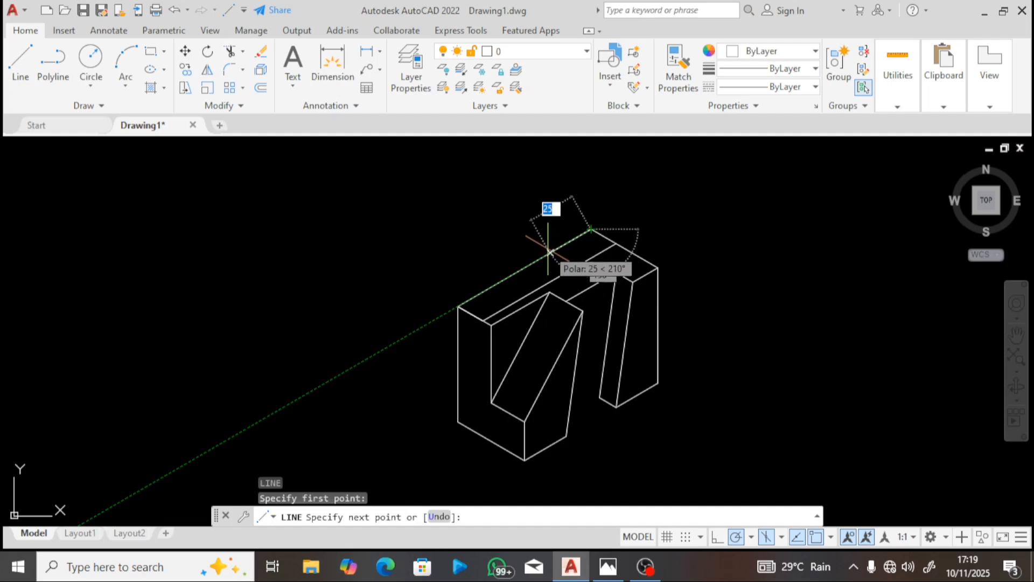
pyautogui.write('30')
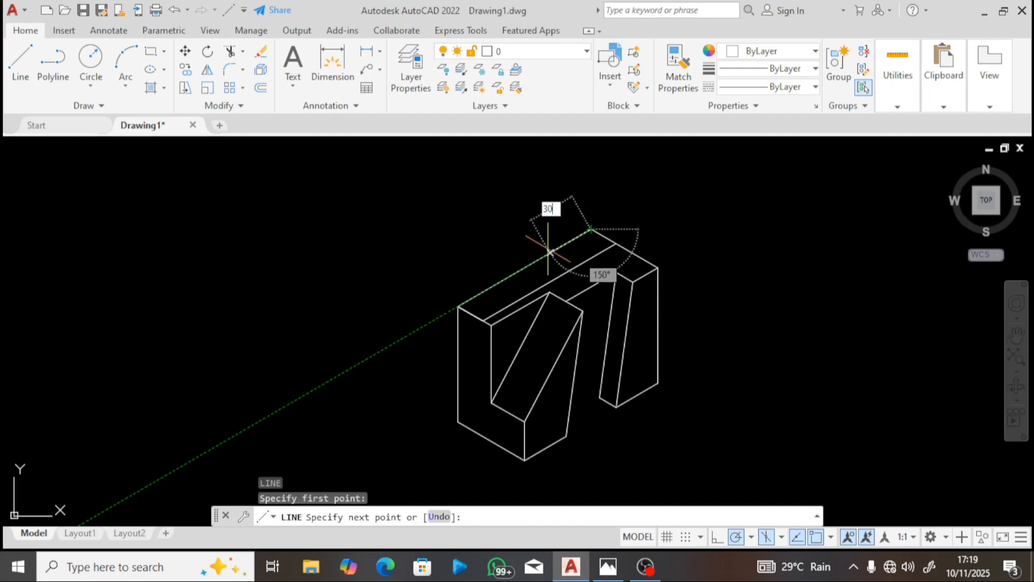
pyautogui.press('Return')
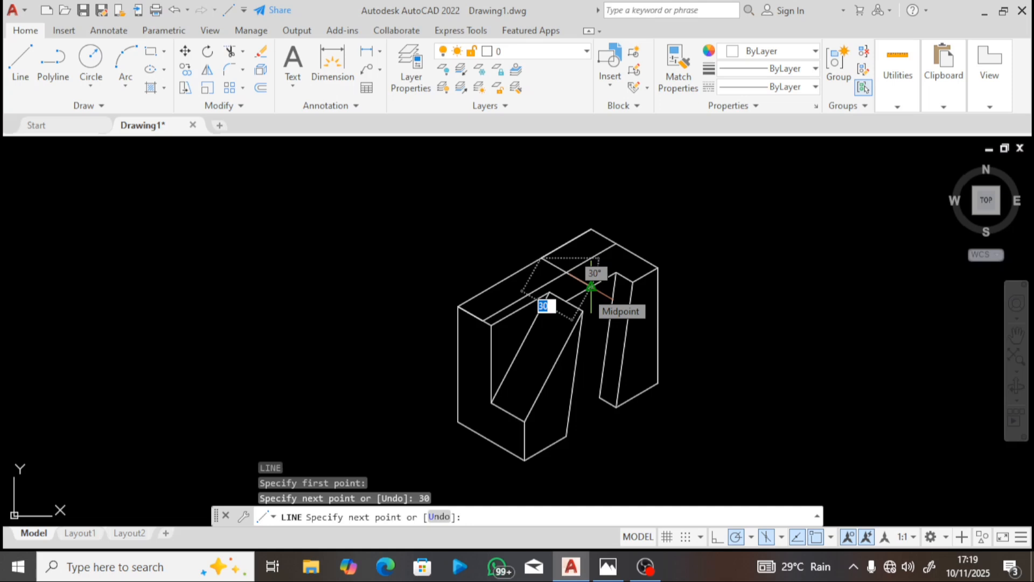
pyautogui.click(591, 285)
pyautogui.press('Escape')
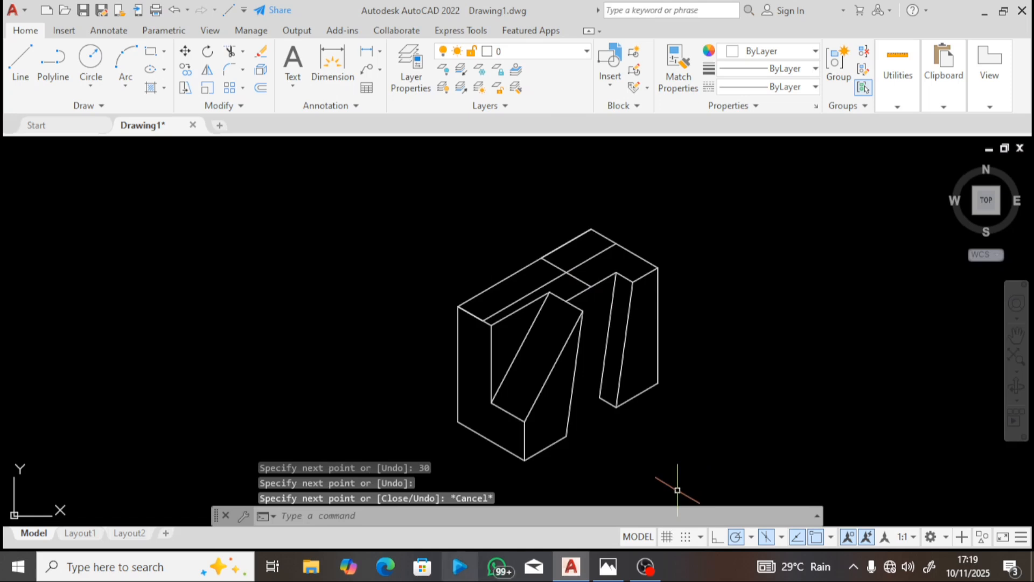
# Step: Consult the reference image and draw a center ellipse with both axis distances 10 mm at the intersection of the top face's centre lines
pyautogui.click(613, 571)
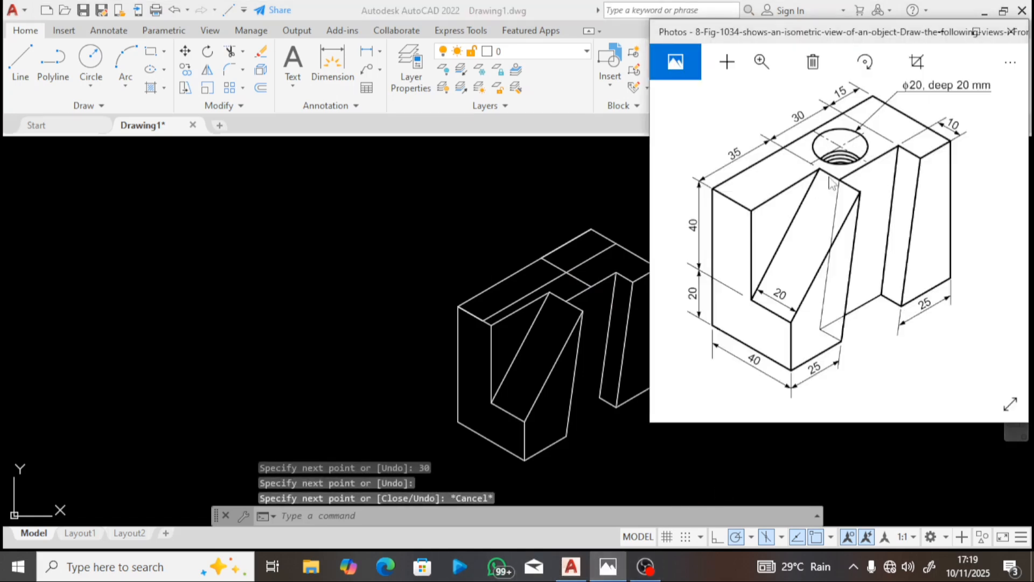
pyautogui.click(277, 261)
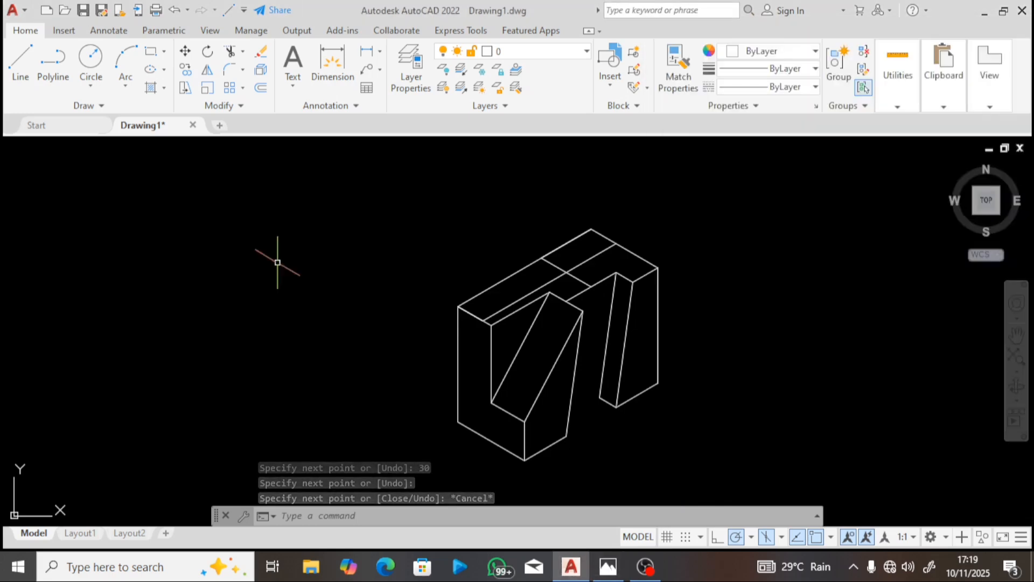
pyautogui.click(164, 73)
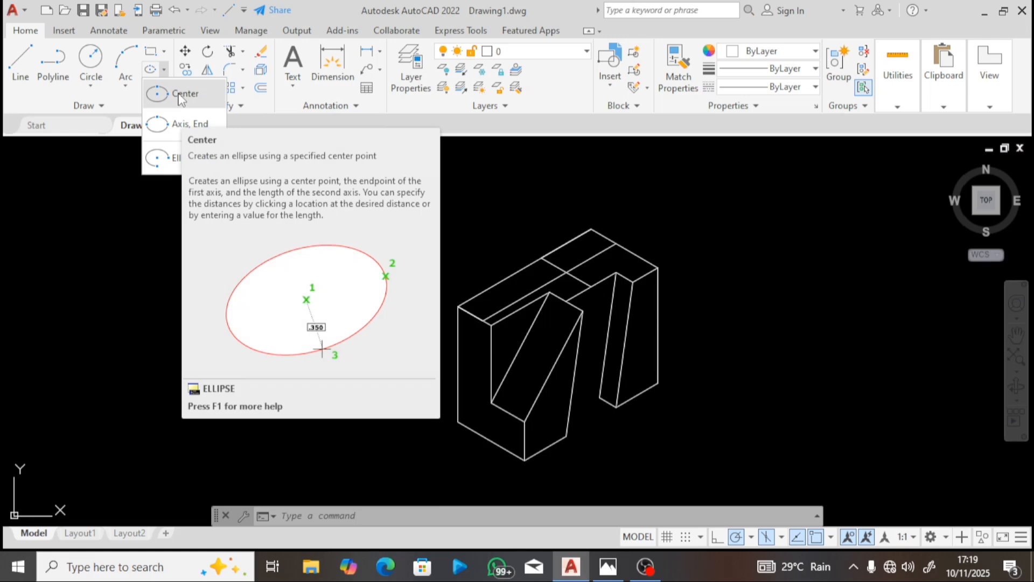
pyautogui.click(179, 97)
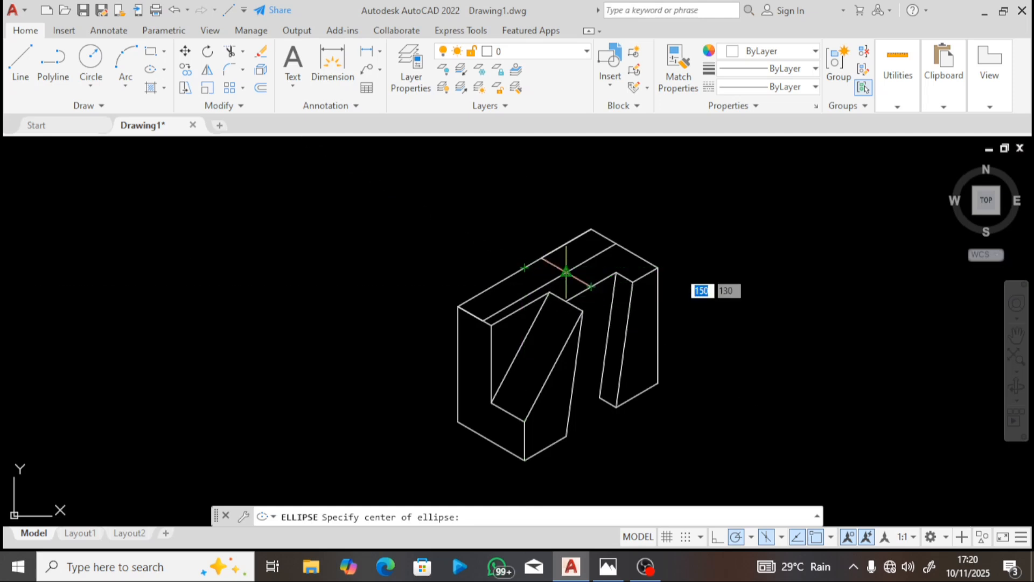
pyautogui.click(566, 272)
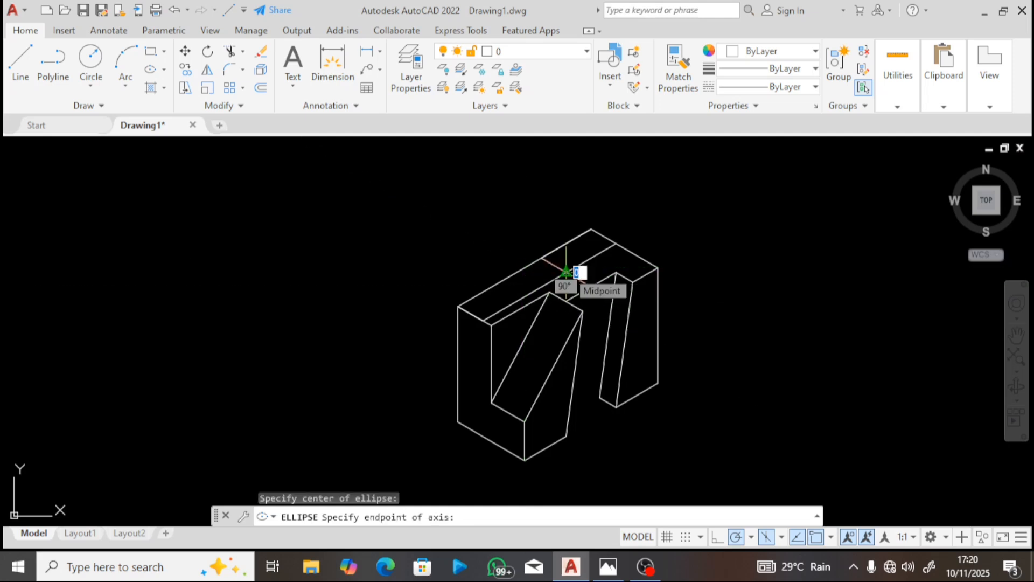
pyautogui.click(609, 566)
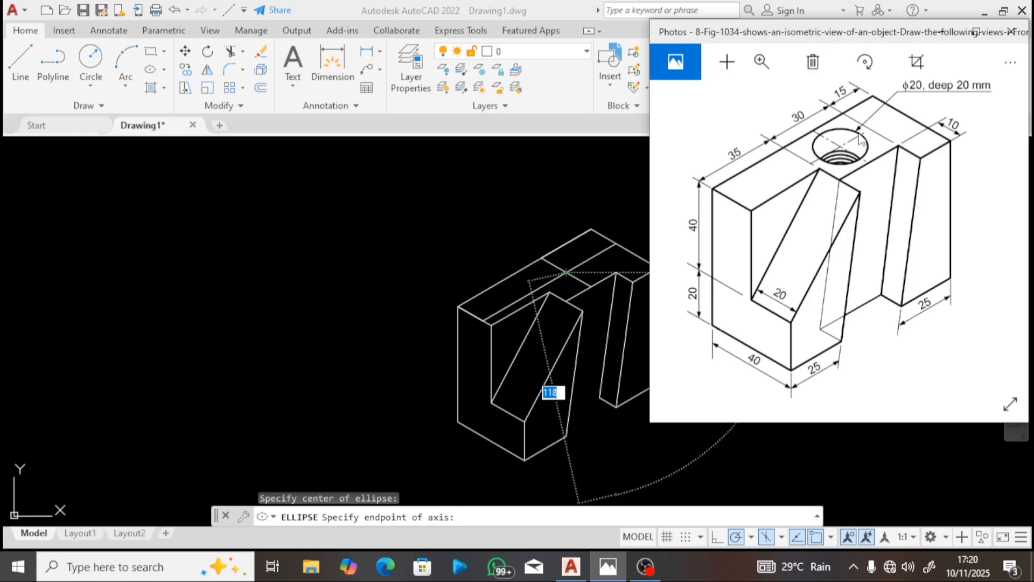
pyautogui.click(581, 247)
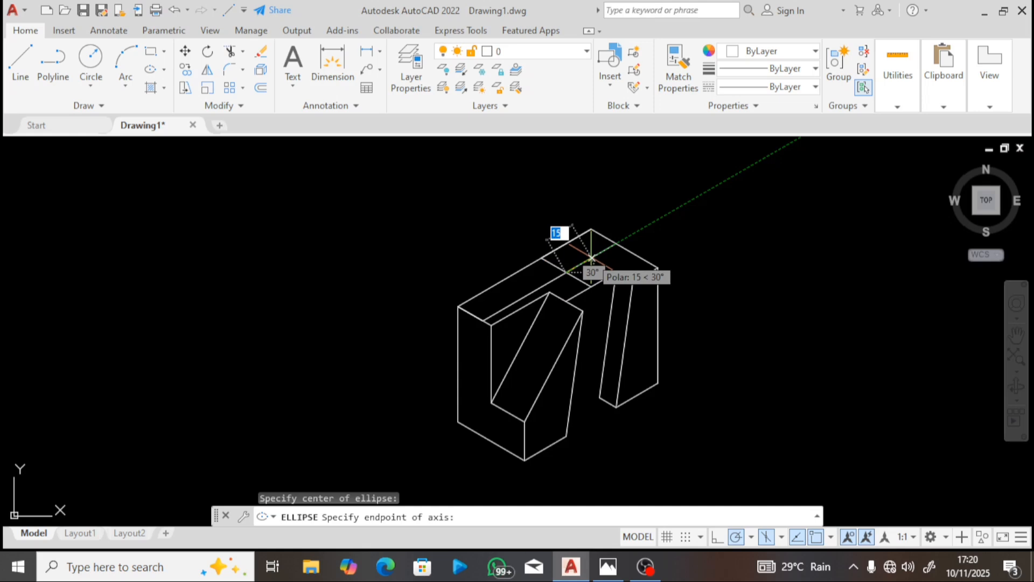
pyautogui.write('10')
pyautogui.press('Return')
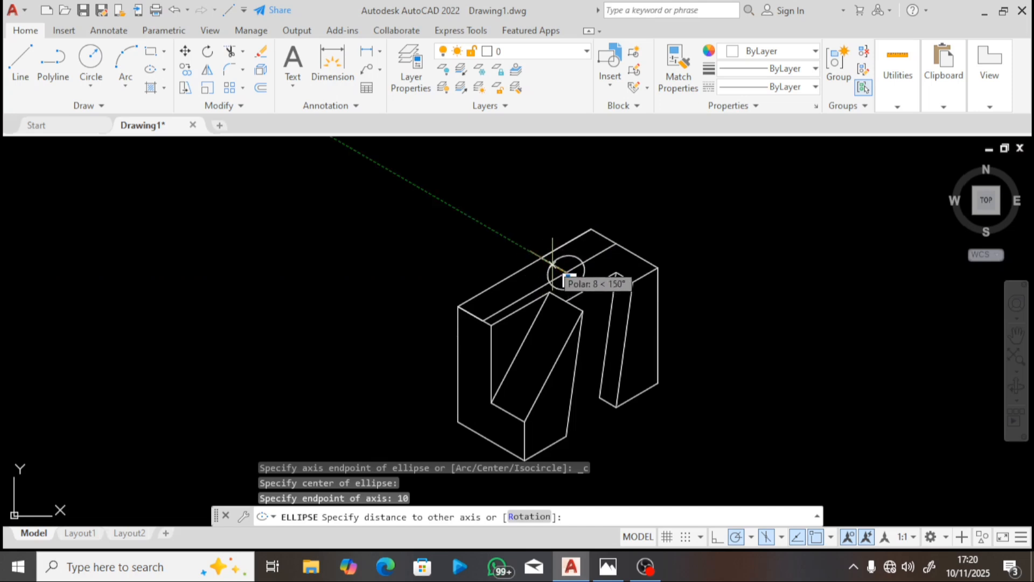
pyautogui.write('10')
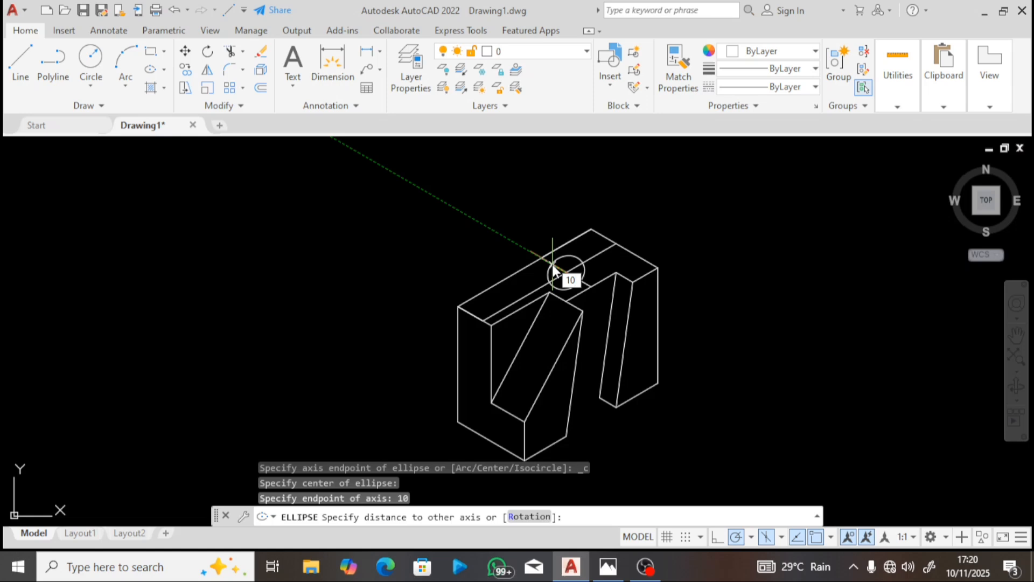
pyautogui.press('Return')
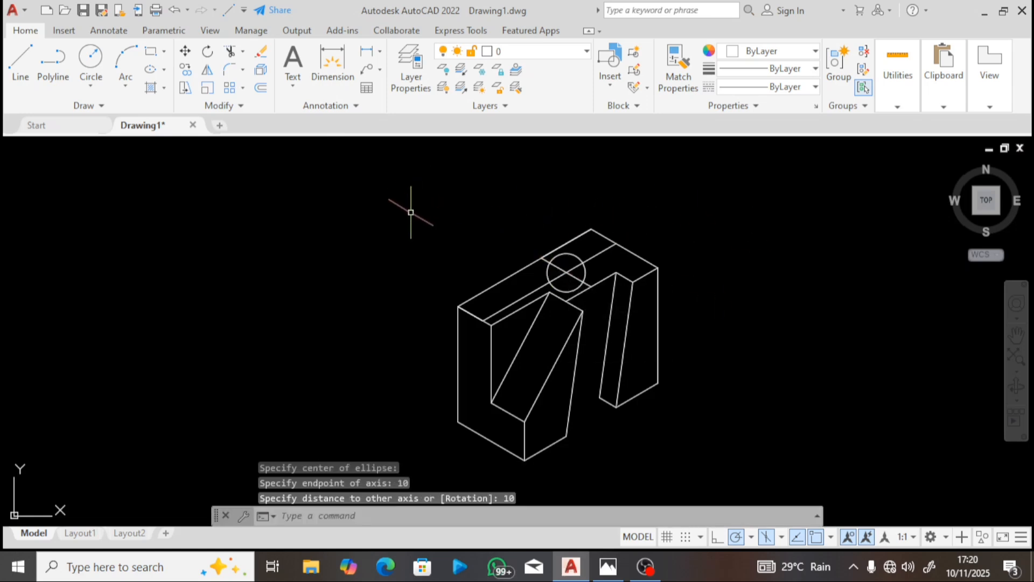
# Step: Check the reference image and draw a 20 mm line straight down from the circle's front intersection with the cross centre line
pyautogui.click(608, 568)
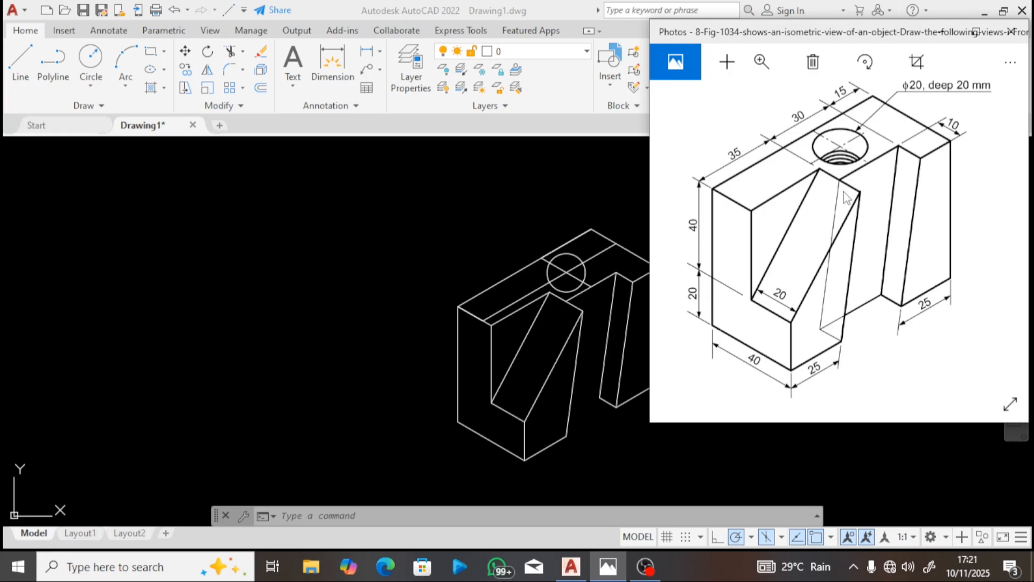
pyautogui.click(421, 280)
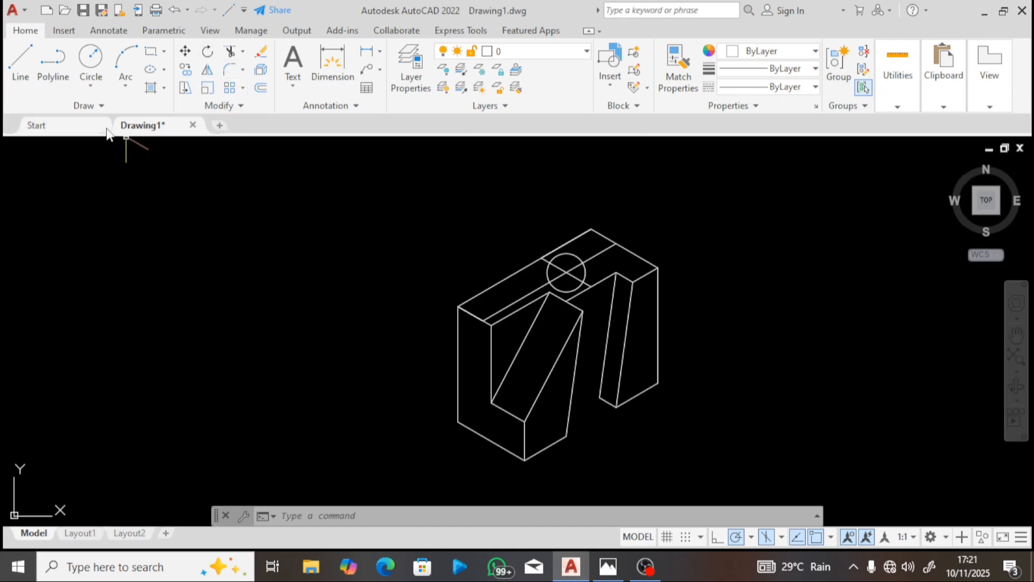
pyautogui.click(18, 67)
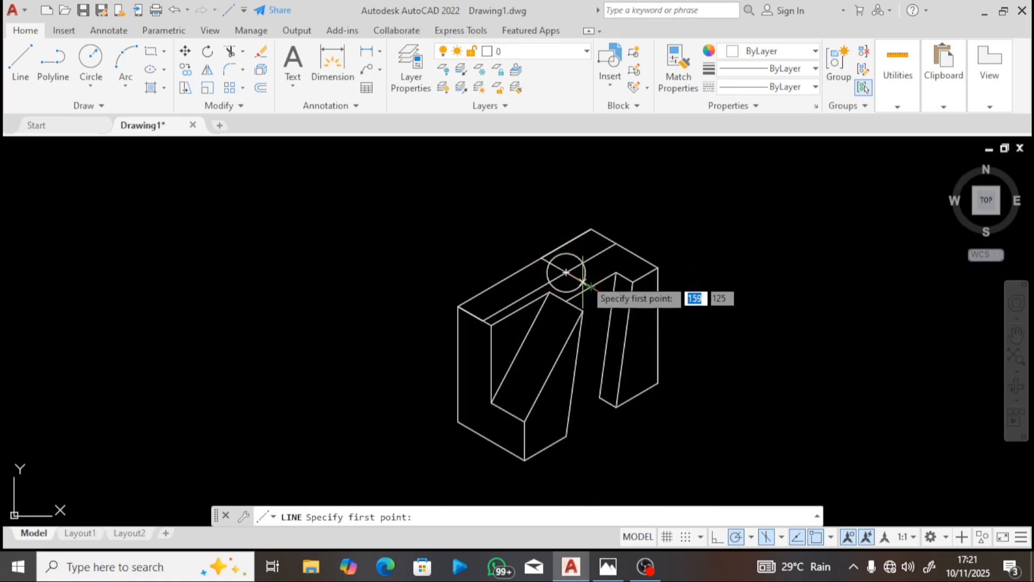
pyautogui.click(582, 312)
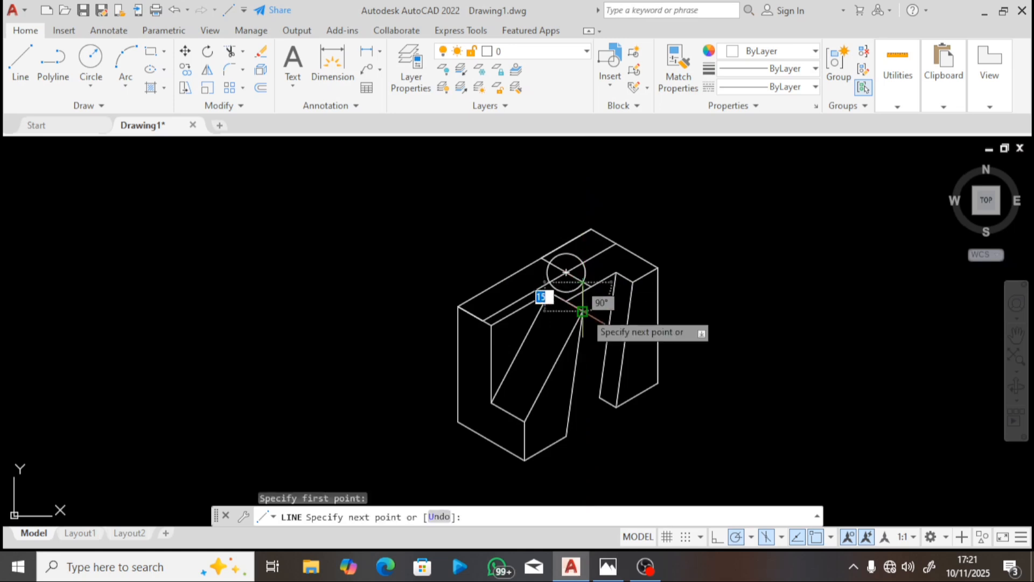
pyautogui.press('BackSpace')
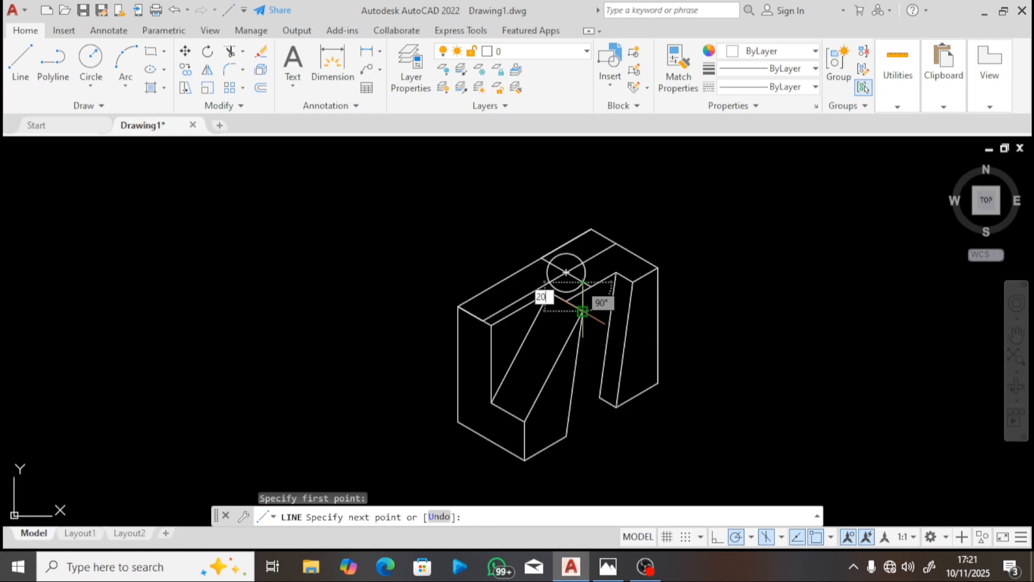
pyautogui.press('Return')
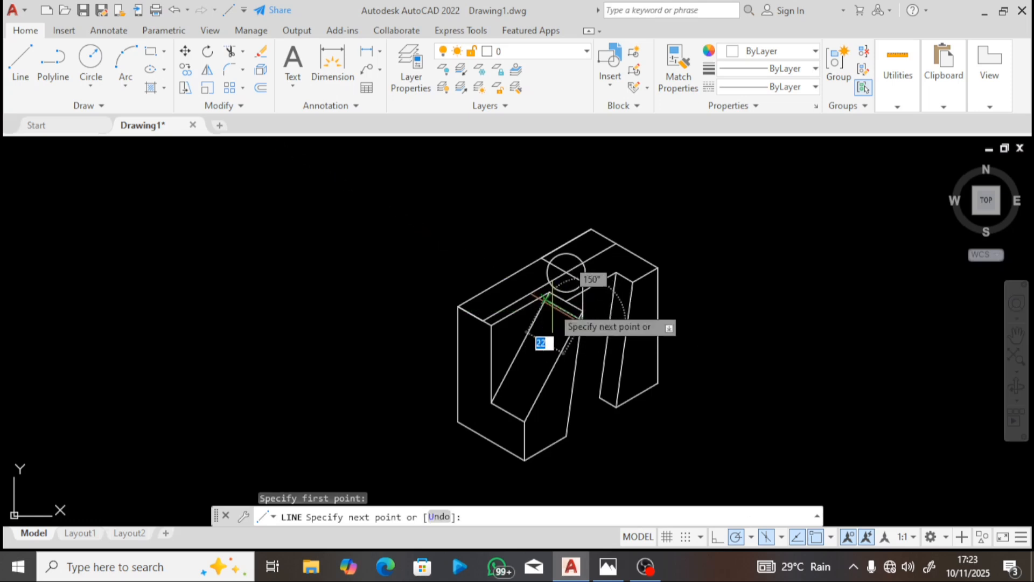
pyautogui.write('20')
pyautogui.press('Return')
pyautogui.hotkey('ctrl', 'z')
# Step: Draw a 20 mm line at 150° from the lower end of the 20 mm vertical line and finish the line command
pyautogui.write('2')
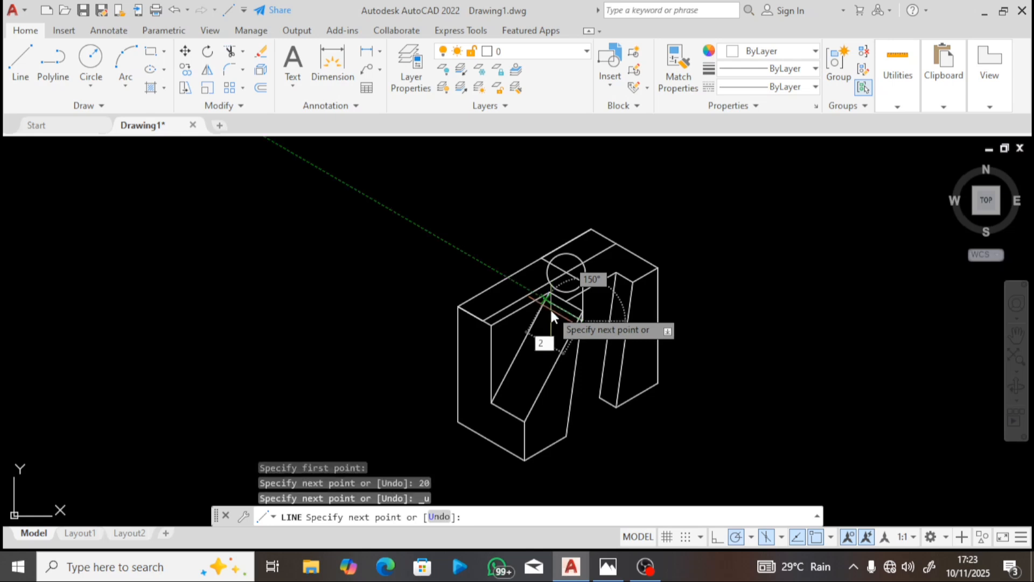
pyautogui.write('0')
pyautogui.press('Return')
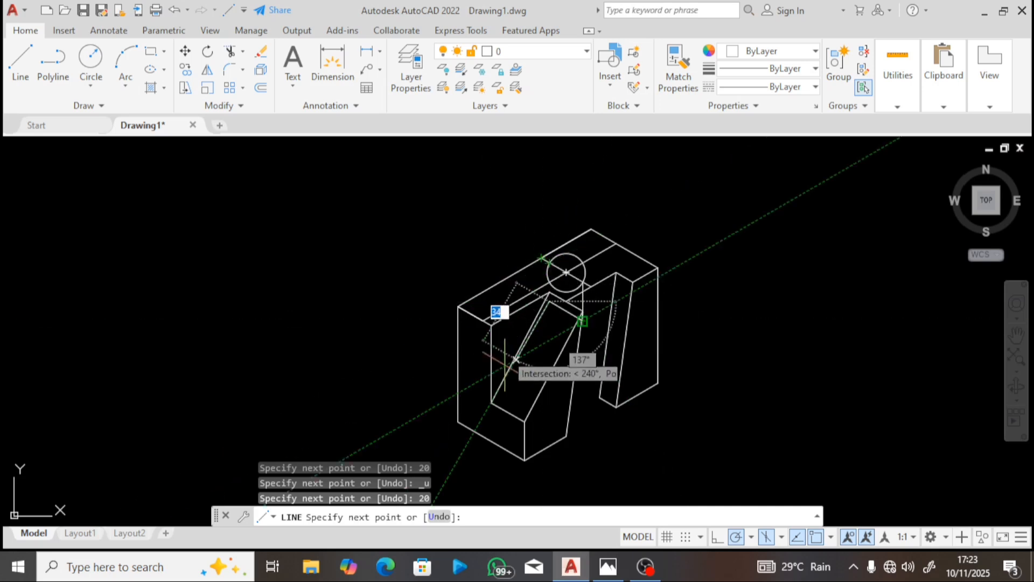
pyautogui.press('Escape')
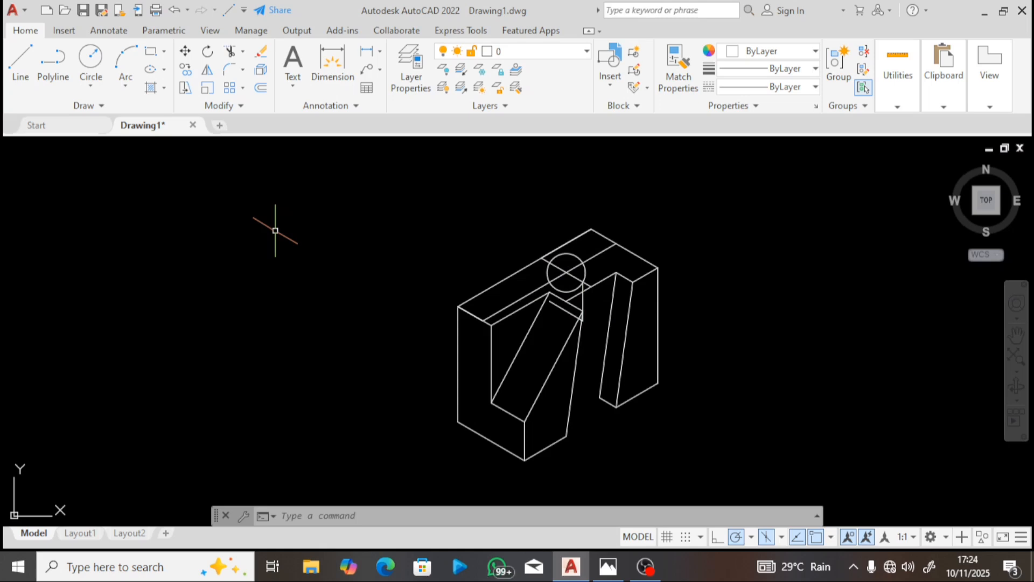
# Step: Draw a vertical line from the upper end of the hole's lower sloping line up to the circle's rear intersection with the cross centre line
pyautogui.write('l')
pyautogui.press('Return')
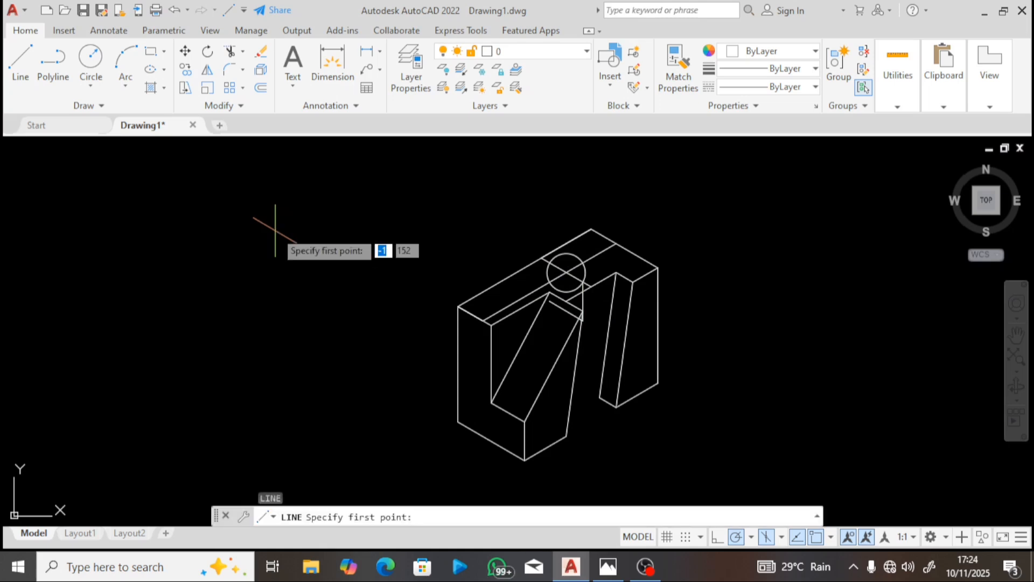
pyautogui.click(549, 299)
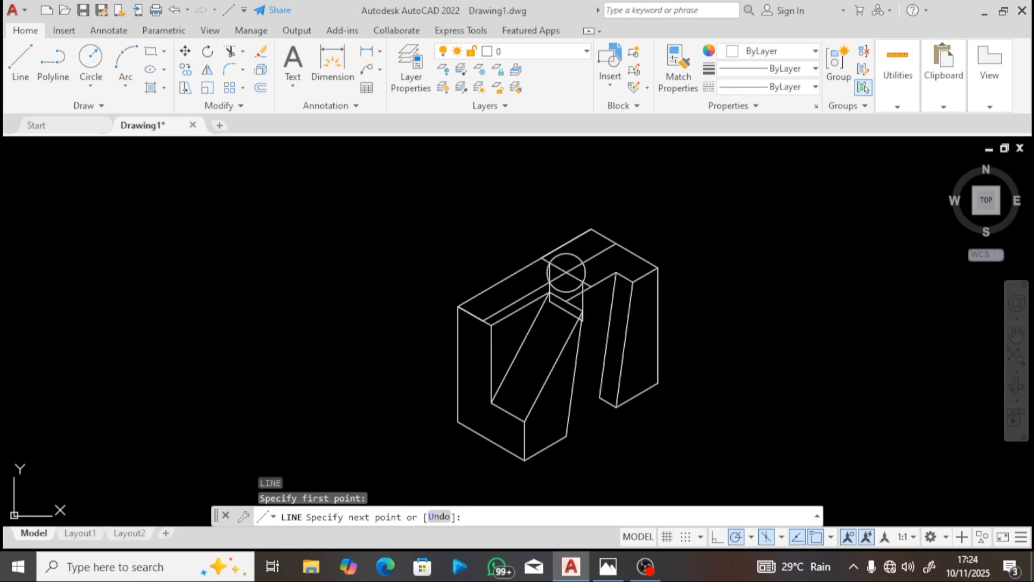
pyautogui.click(548, 263)
pyautogui.press('Escape')
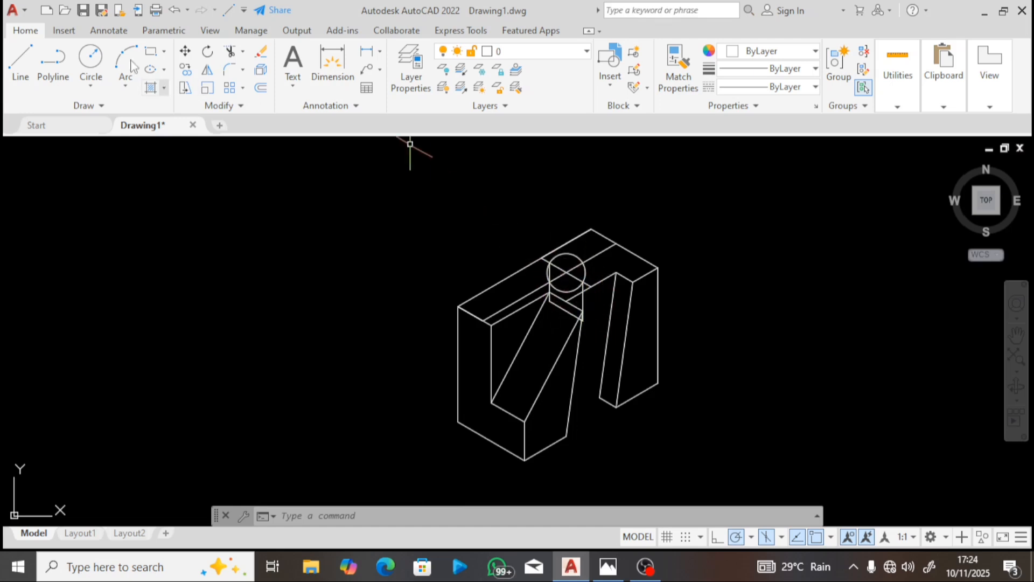
# Step: Draw a 20 mm line at 150° from the midpoint of the hole's front vertical line to its rear vertical line
pyautogui.write('l')
pyautogui.press('Return')
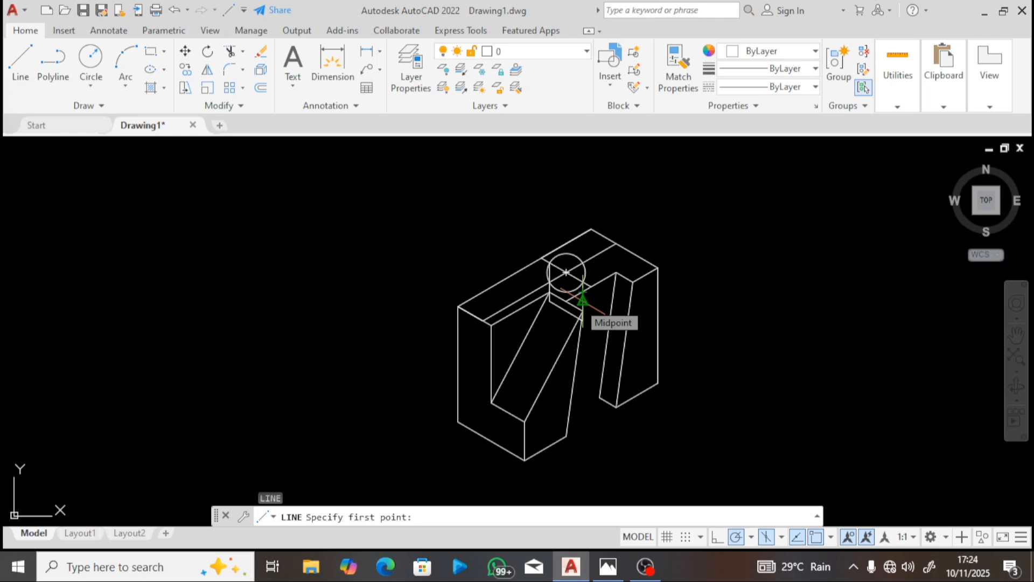
pyautogui.click(582, 301)
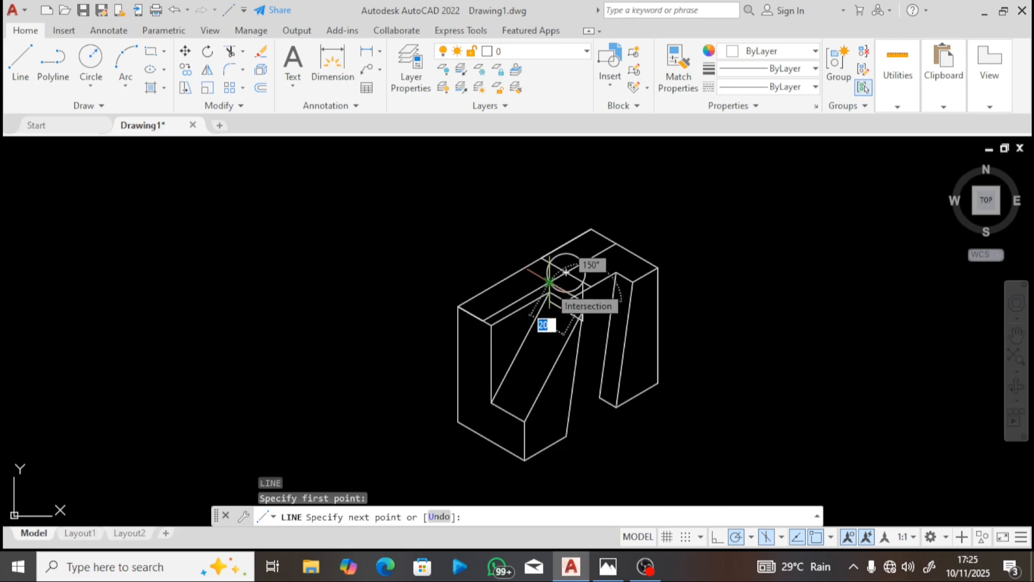
pyautogui.click(549, 281)
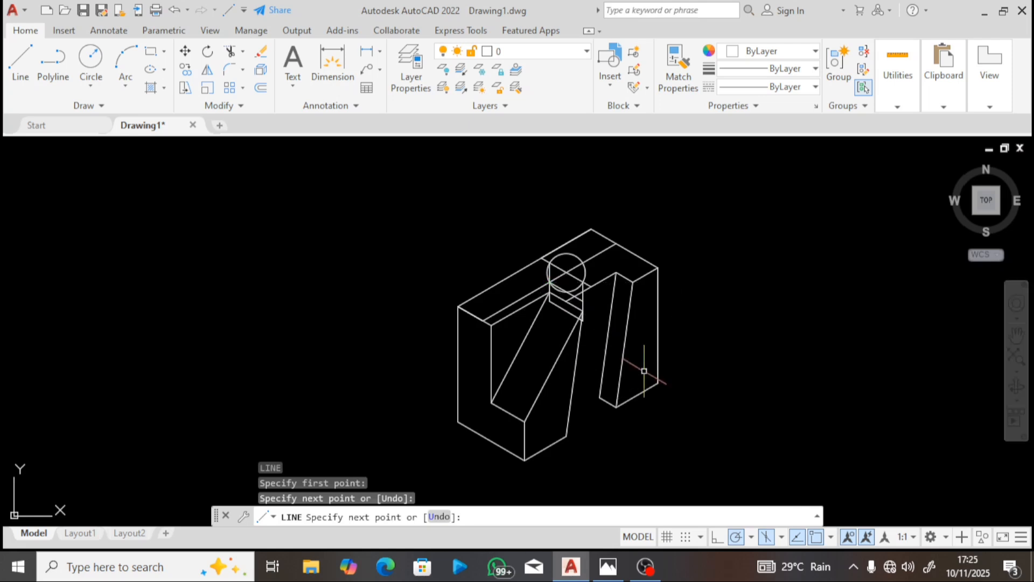
pyautogui.press('Escape')
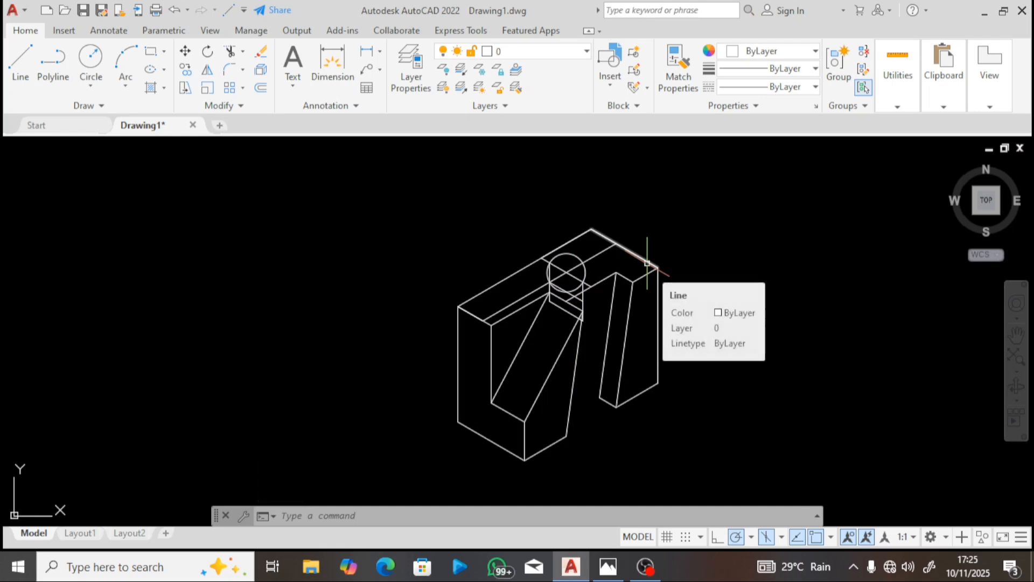
# Step: Draw a 20 mm line straight down from the circle's centre to the hole's bottom sloping line
pyautogui.scroll(2, 647, 264)
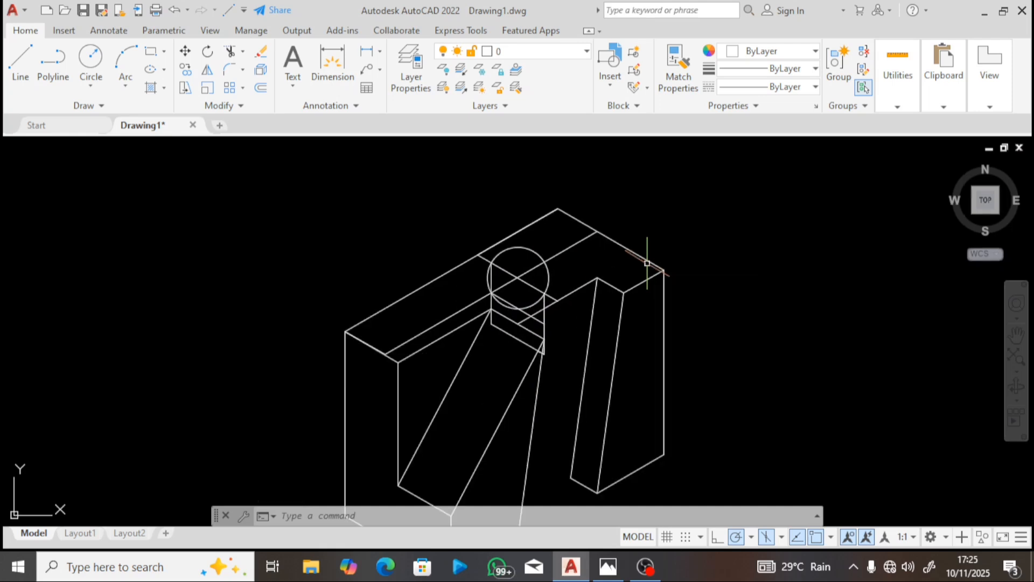
pyautogui.scroll(2, 647, 263)
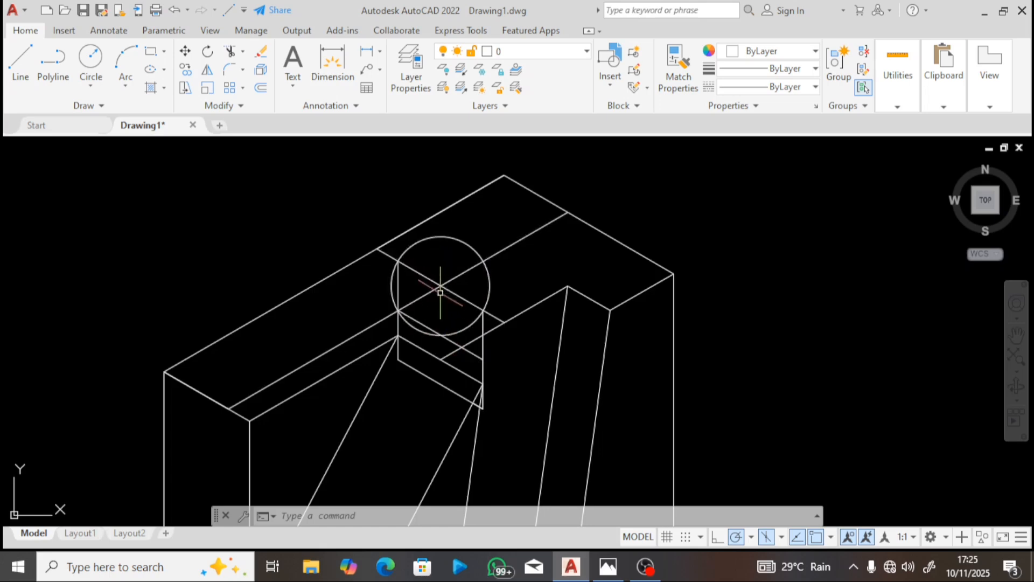
pyautogui.click(21, 64)
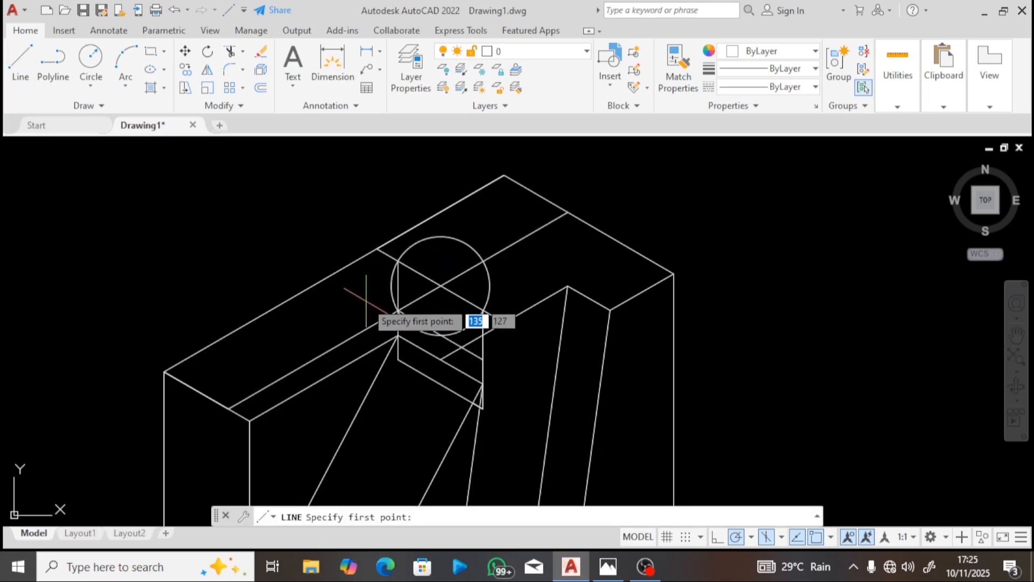
pyautogui.click(440, 285)
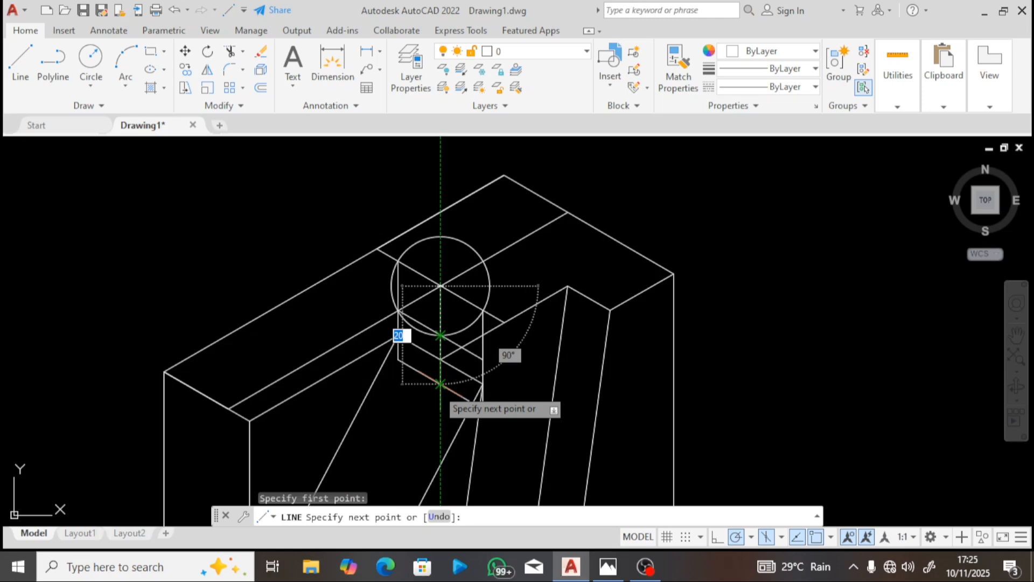
pyautogui.click(440, 383)
pyautogui.press('Escape')
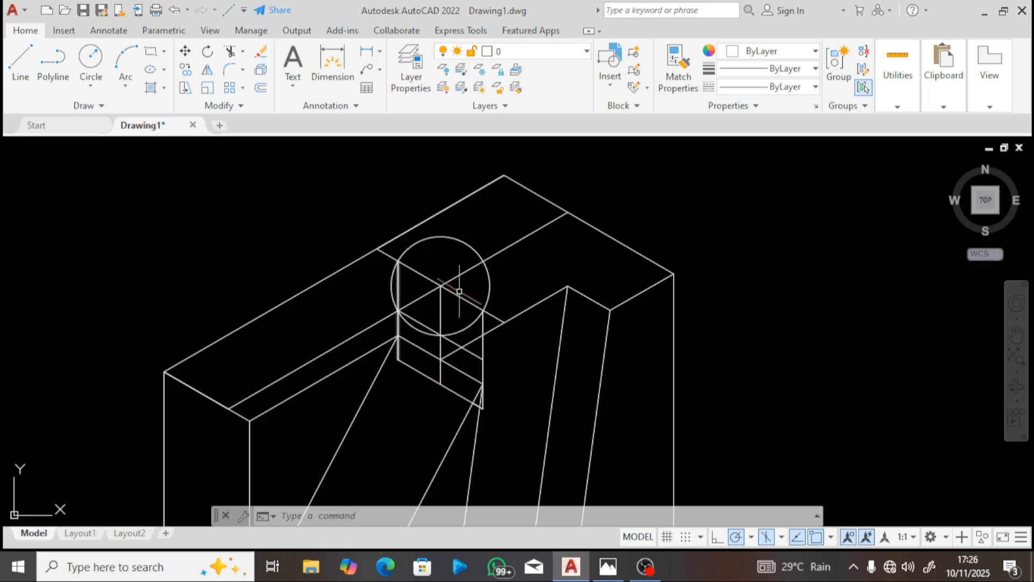
# Step: Draw a center ellipse with both axis distances 10 mm at the midpoint of the hole's vertical centre line
pyautogui.click(164, 70)
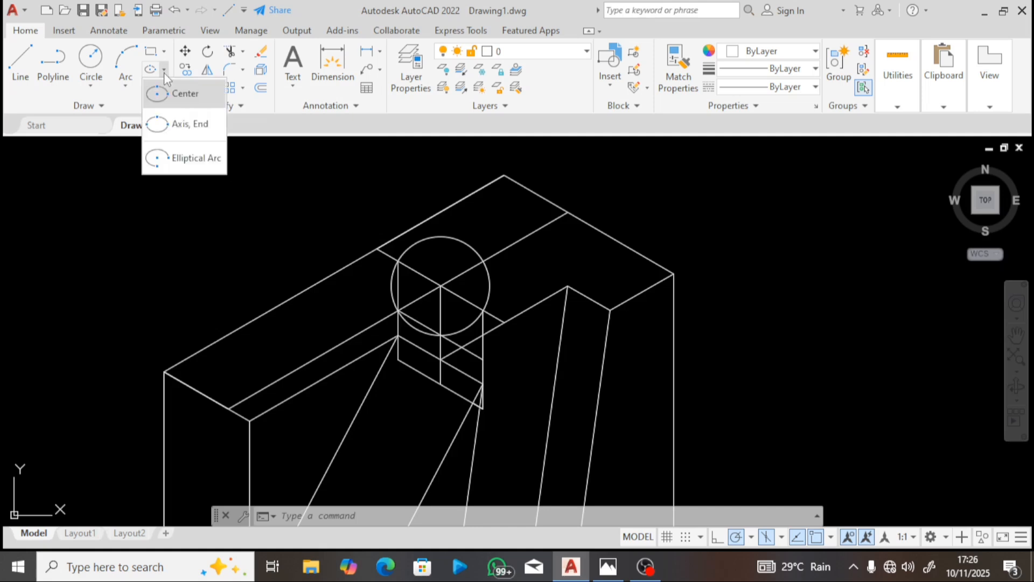
pyautogui.click(185, 94)
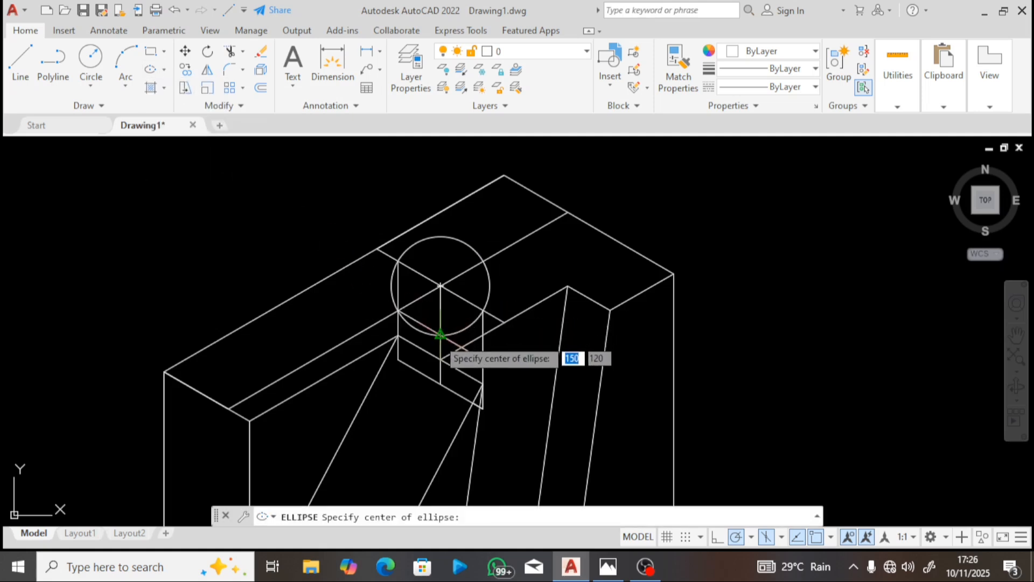
pyautogui.click(440, 334)
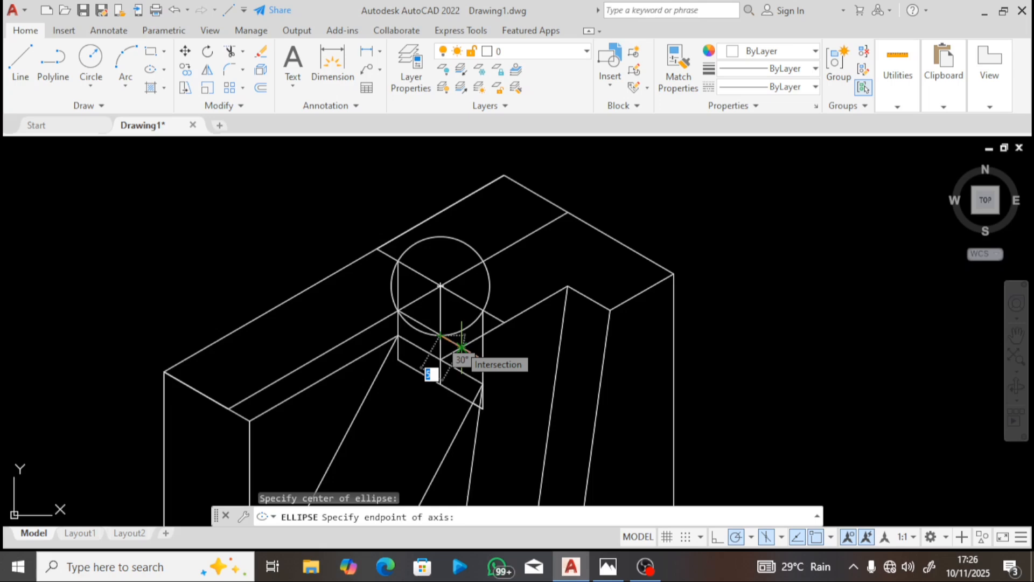
pyautogui.write('10')
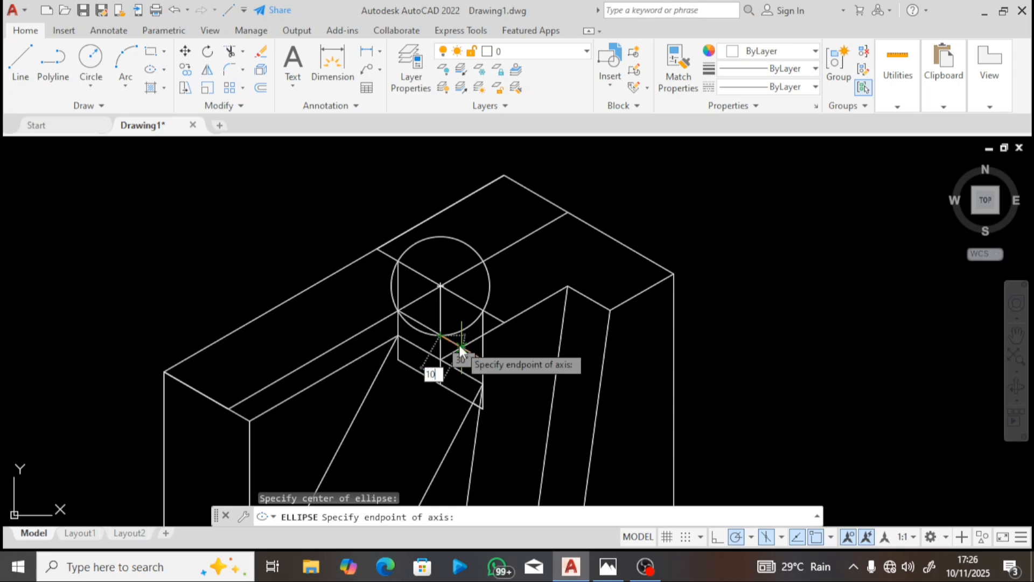
pyautogui.press('Return')
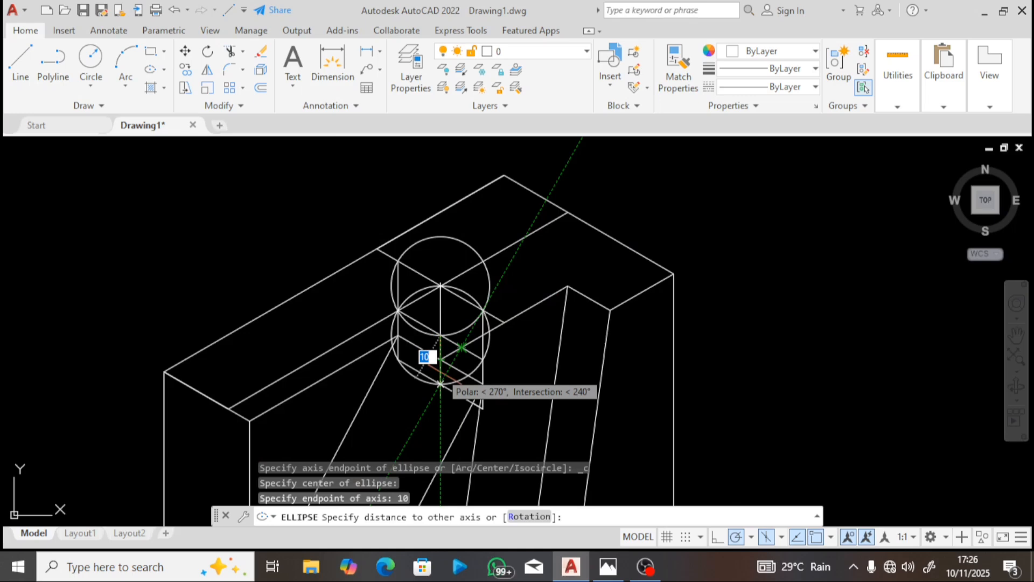
pyautogui.write('10')
pyautogui.press('Return')
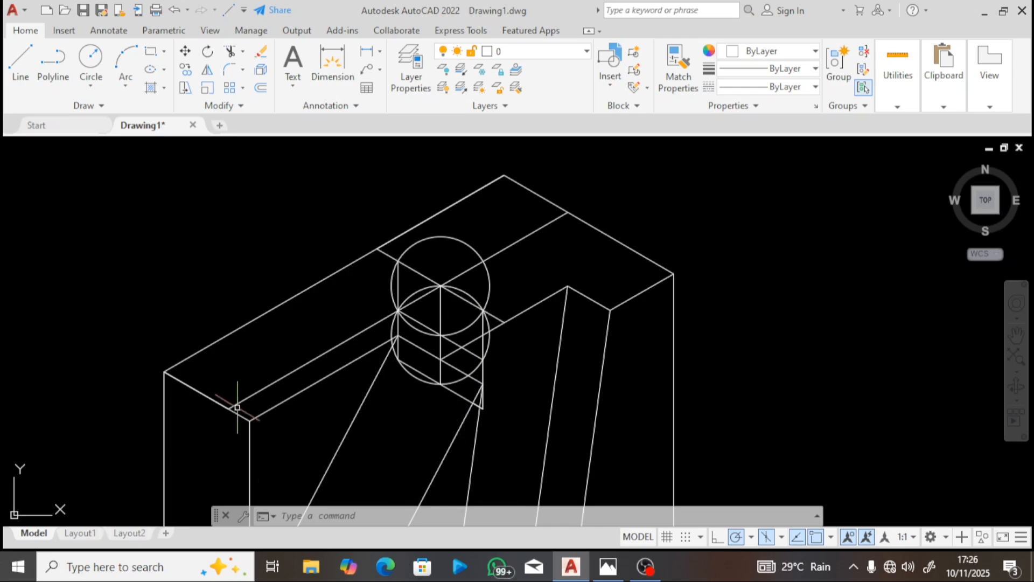
# Step: Trim the hole's vertical centre line, front vertical line and sloping construction lines, along with the lower circle's bottom arc
pyautogui.click(230, 56)
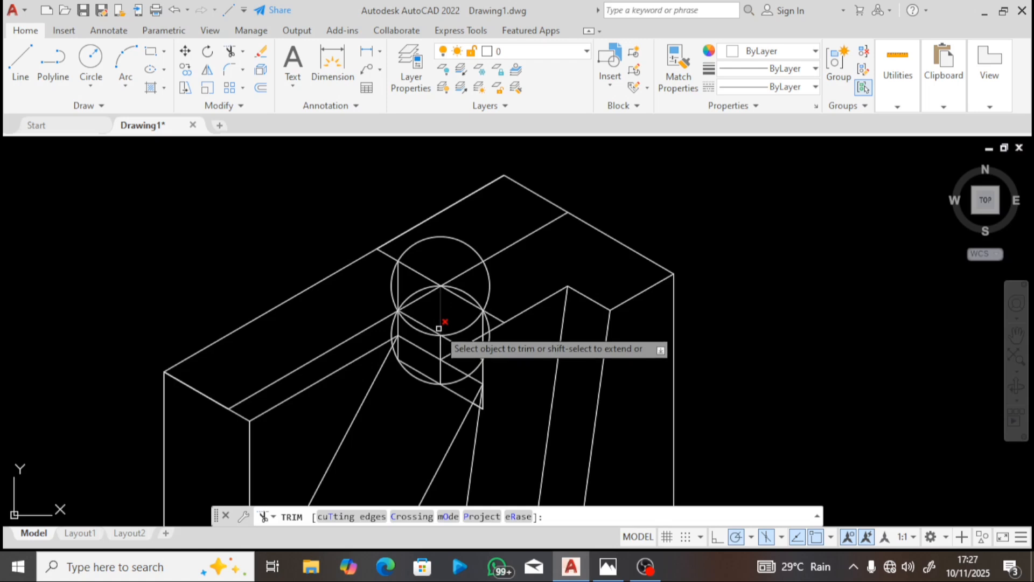
pyautogui.click(439, 328)
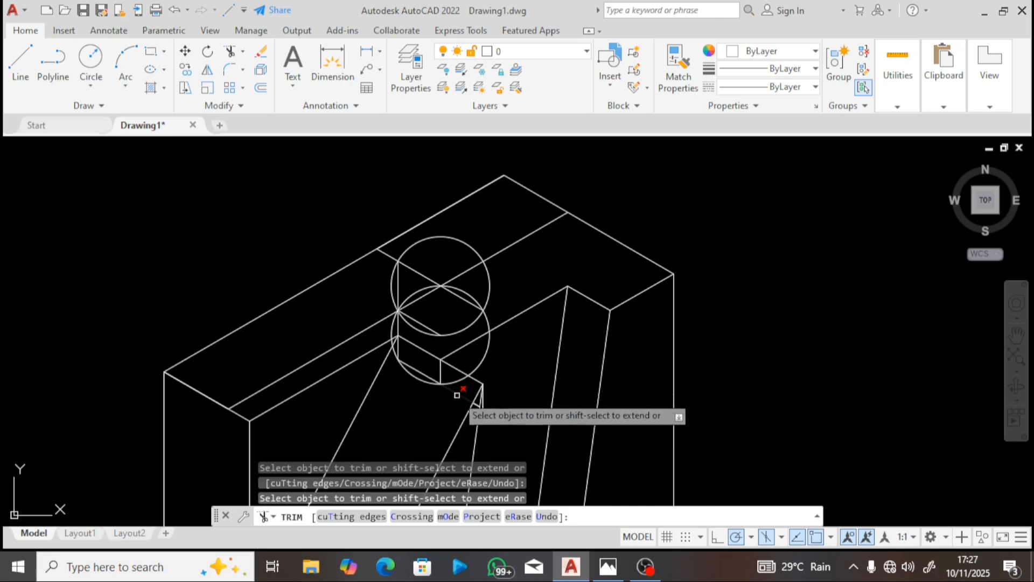
pyautogui.click(424, 375)
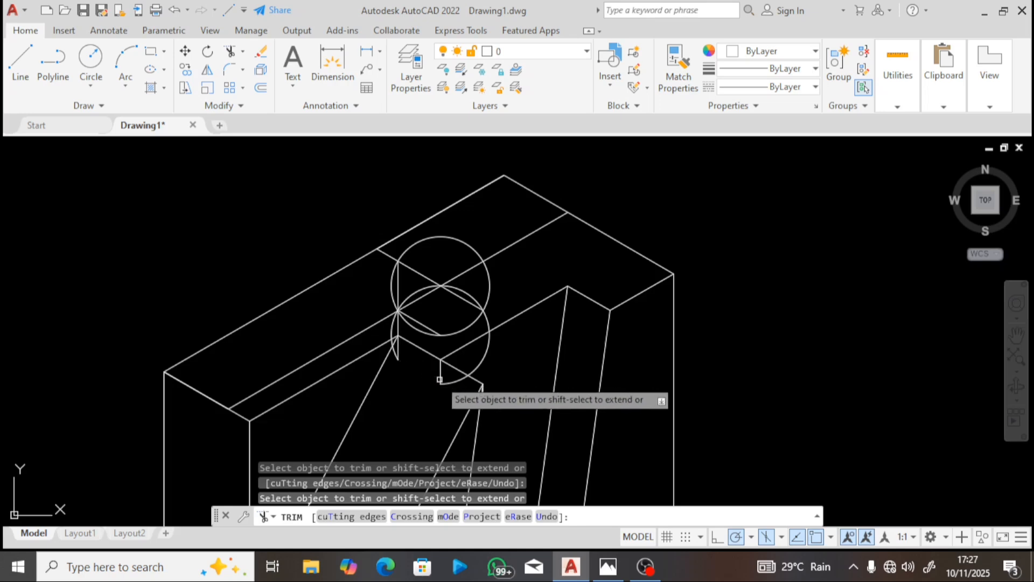
pyautogui.press('Return')
pyautogui.press('Return')
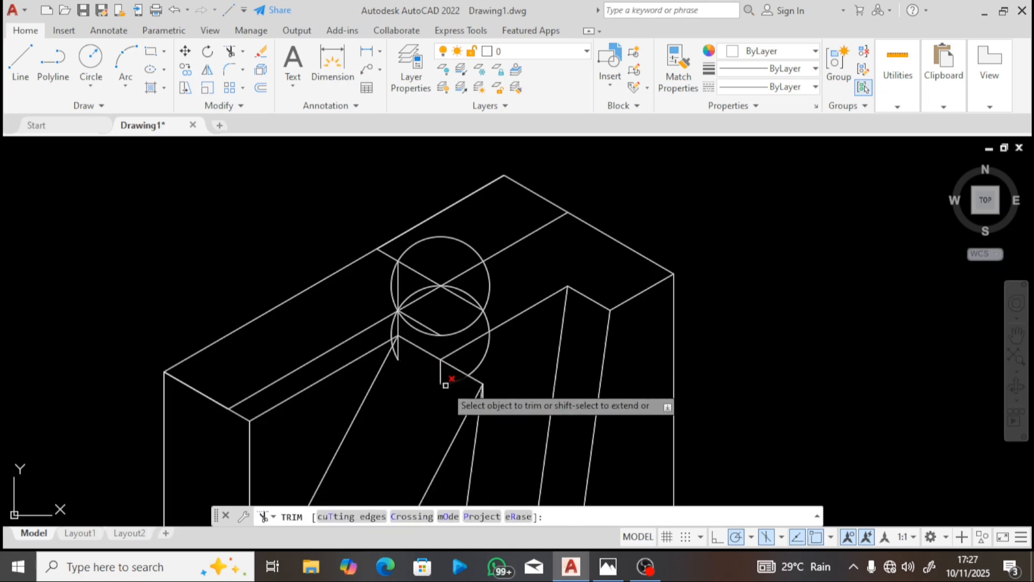
pyautogui.click(445, 385)
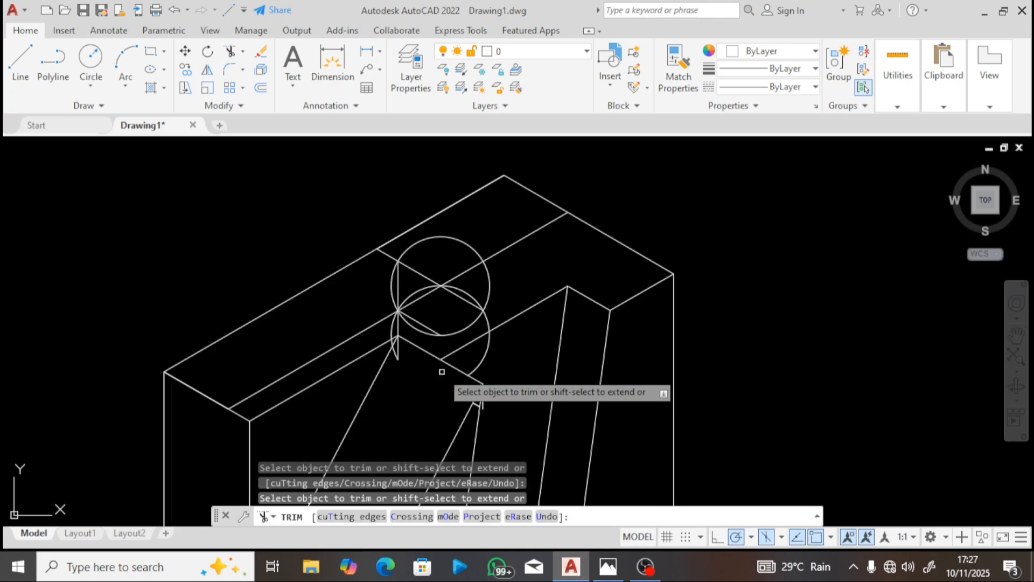
pyautogui.click(399, 357)
pyautogui.click(399, 357)
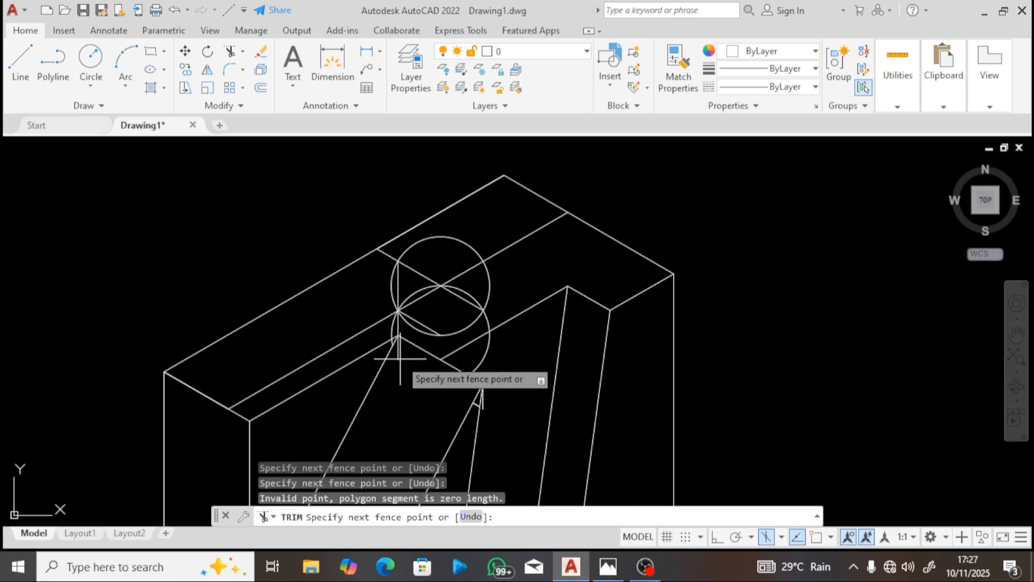
pyautogui.press('Escape')
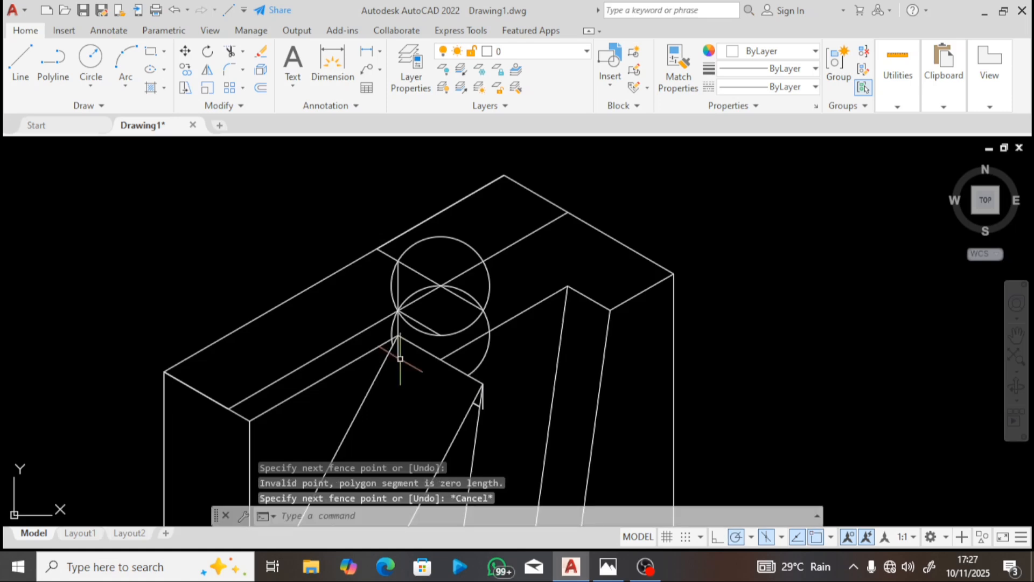
# Step: Trim the rear vertical line's lower end and the lower circle's side arcs that lie outside the upper circle
pyautogui.click(230, 52)
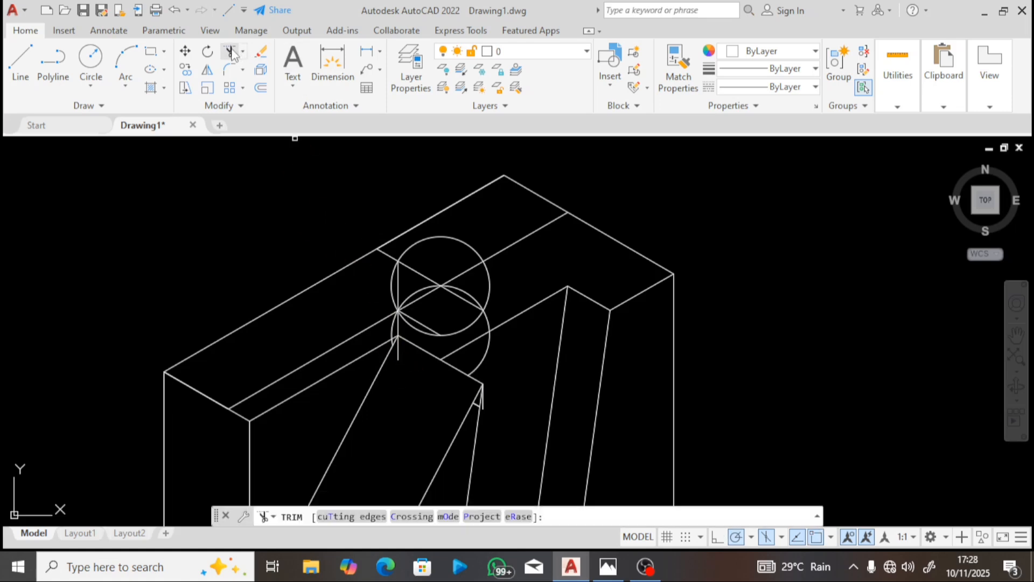
pyautogui.click(397, 353)
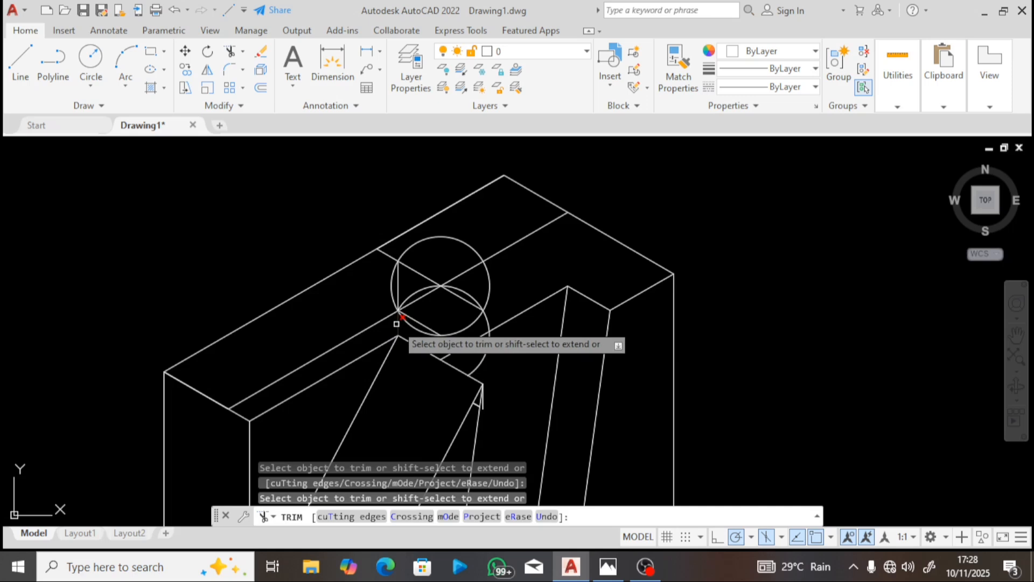
pyautogui.press('Return')
pyautogui.press('Return')
pyautogui.click(483, 354)
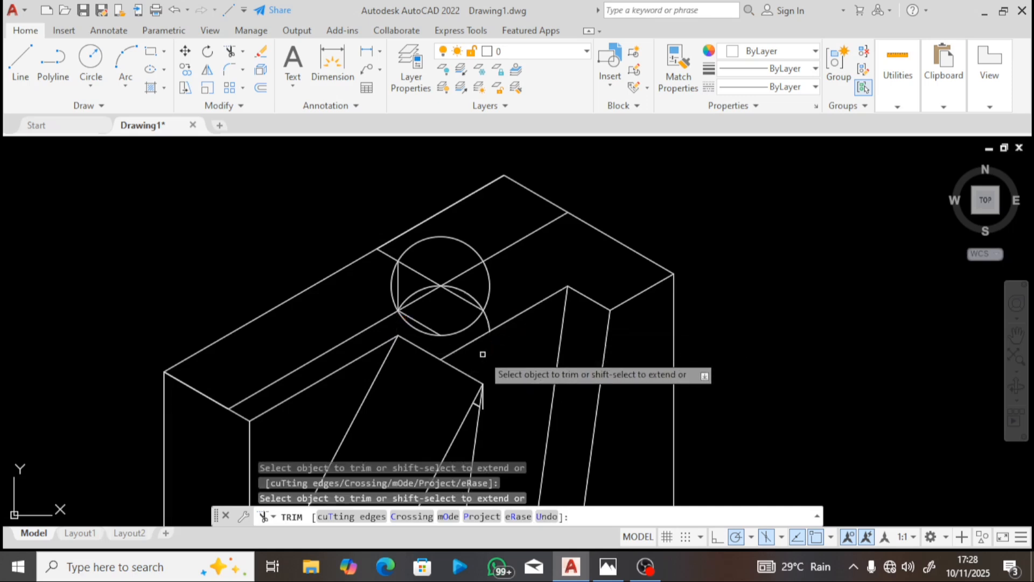
pyautogui.click(487, 319)
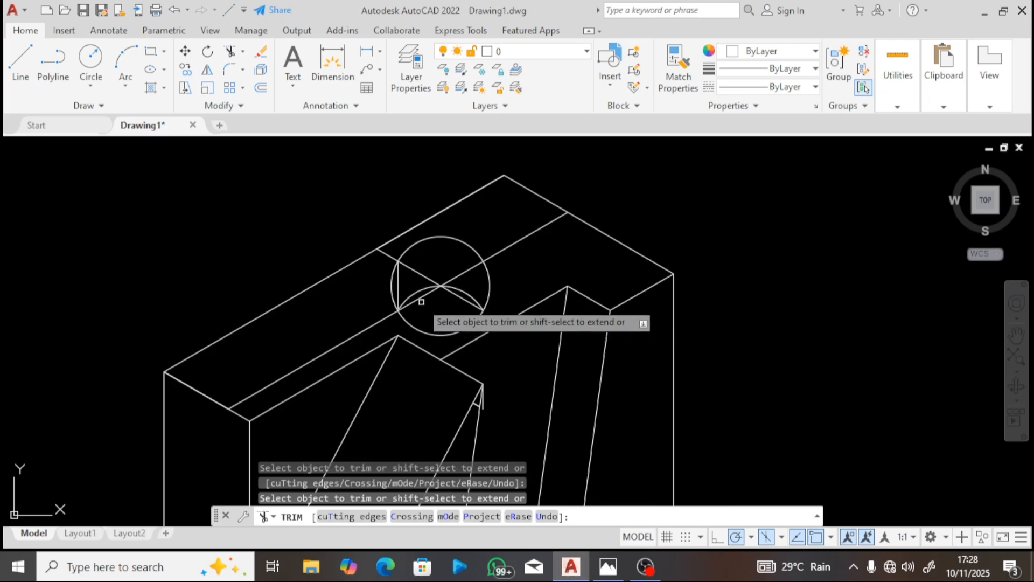
# Step: Trim the top face's centre lines and the rear vertical line inside the circle, keeping only the hole's inner arc
pyautogui.click(416, 299)
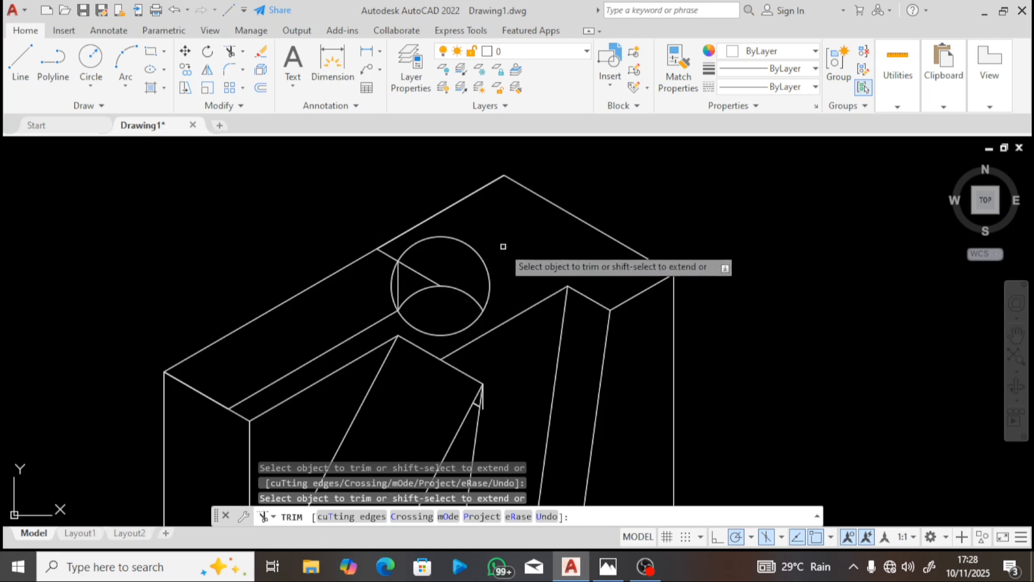
pyautogui.click(421, 273)
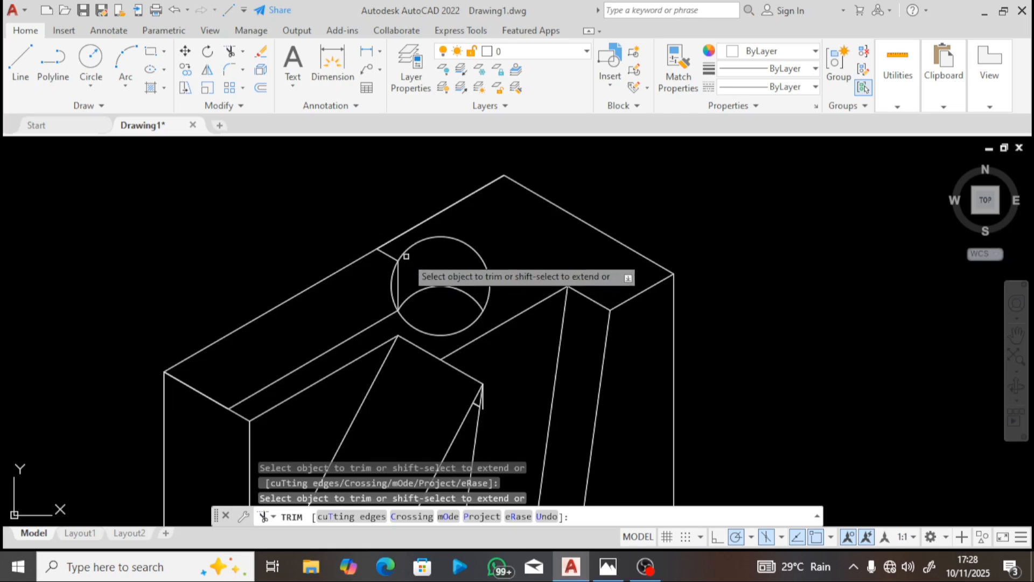
pyautogui.click(382, 252)
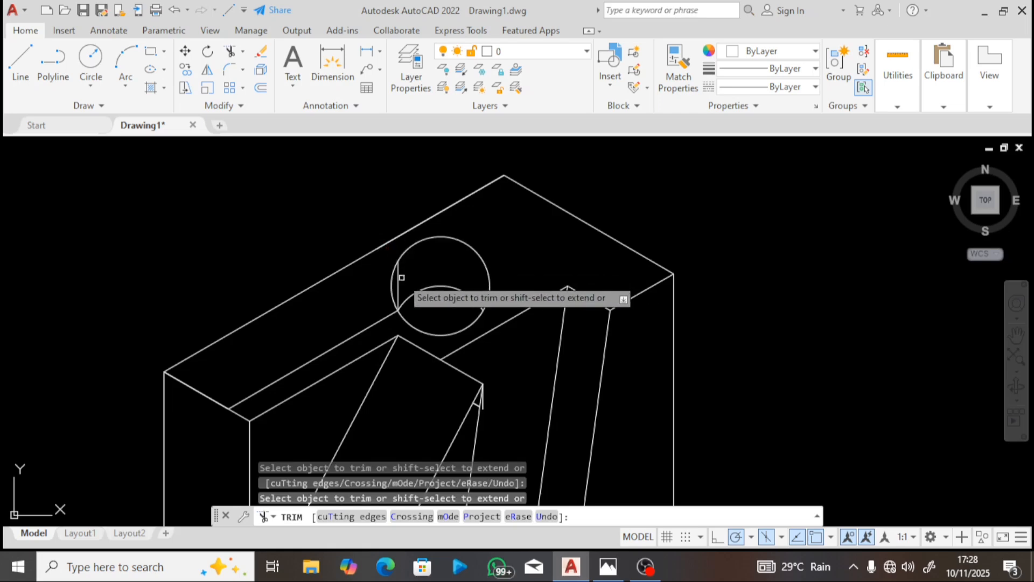
pyautogui.click(399, 279)
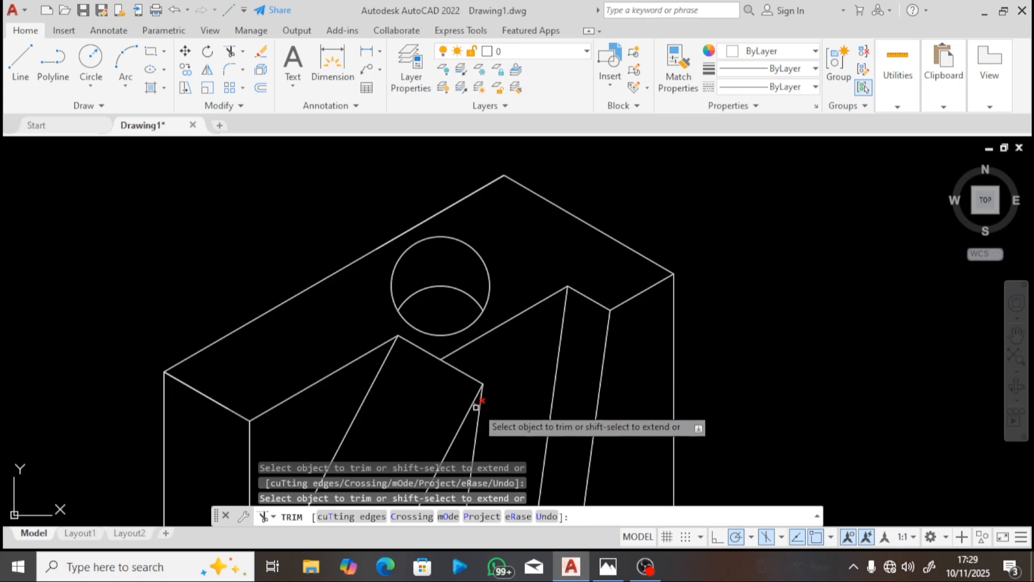
pyautogui.click(555, 289)
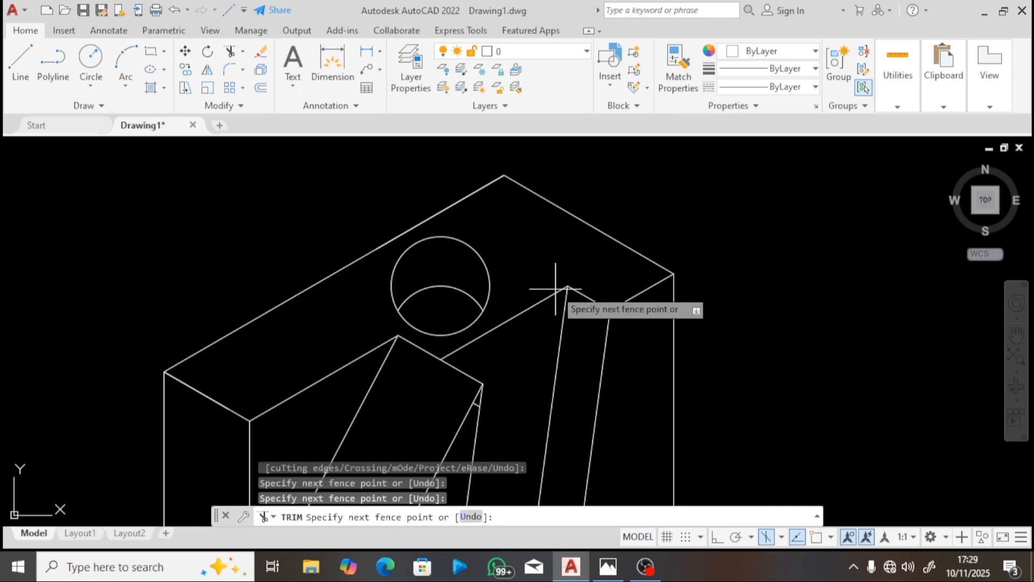
# Step: Leave the trim command and compare the whole block with the reference image
pyautogui.scroll(-4, 555, 288)
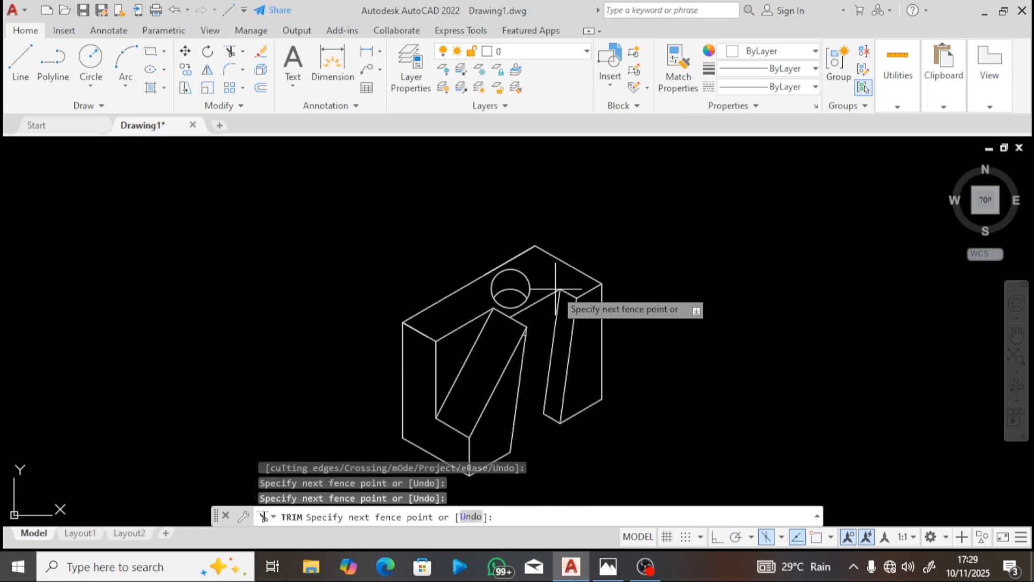
pyautogui.scroll(2, 555, 289)
pyautogui.scroll(-2, 556, 288)
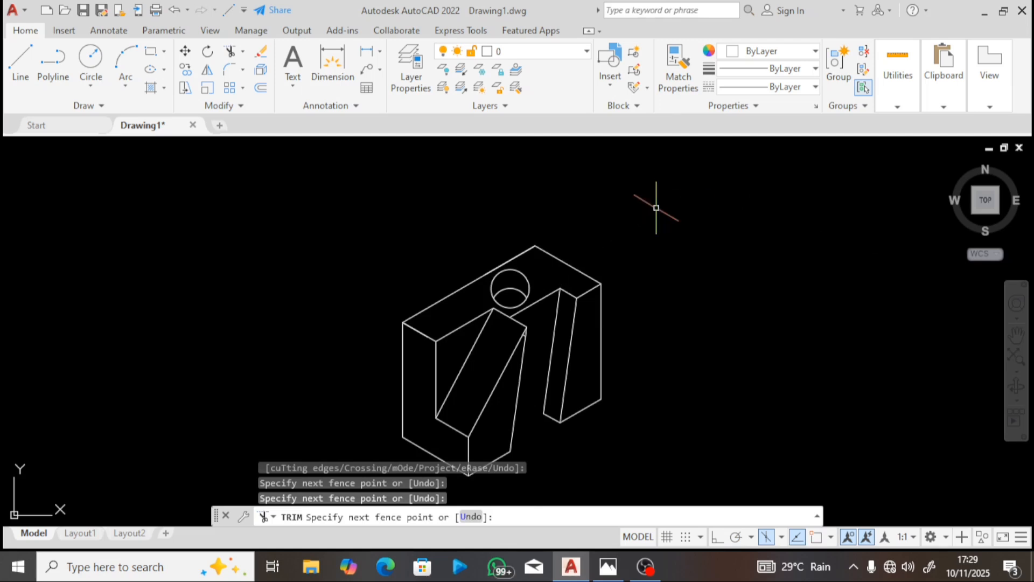
pyautogui.press('Escape')
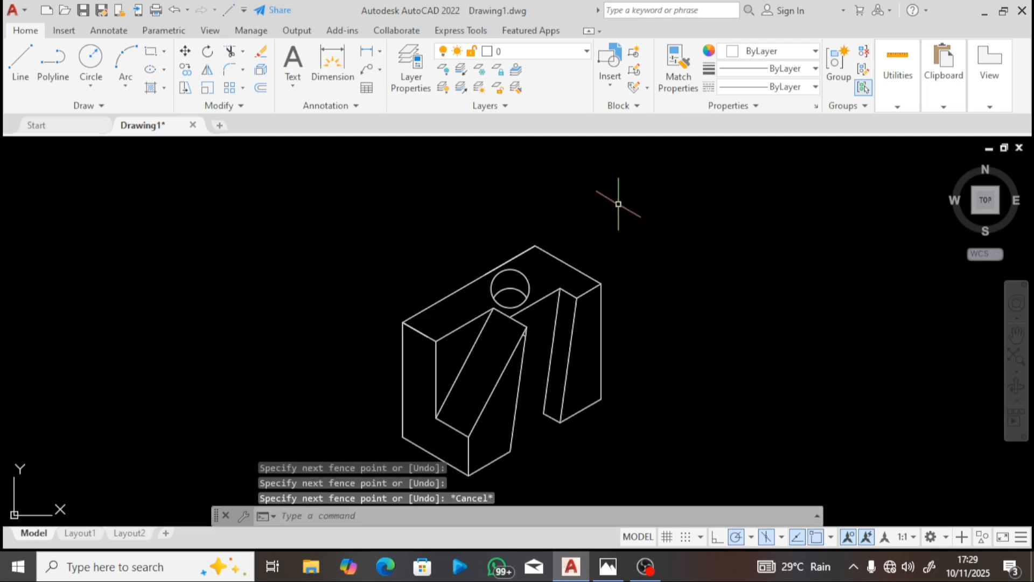
pyautogui.click(614, 572)
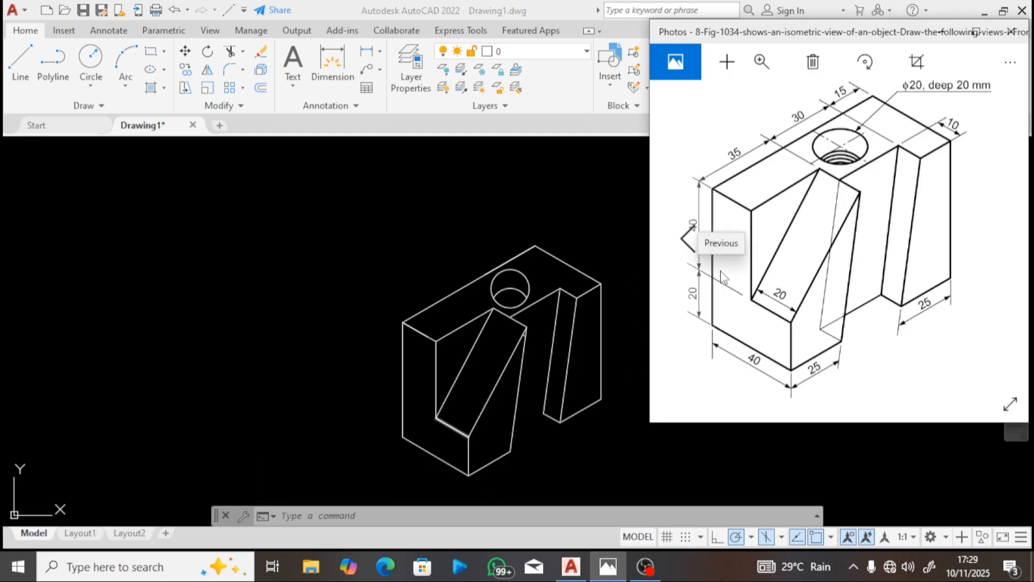
pyautogui.click(659, 486)
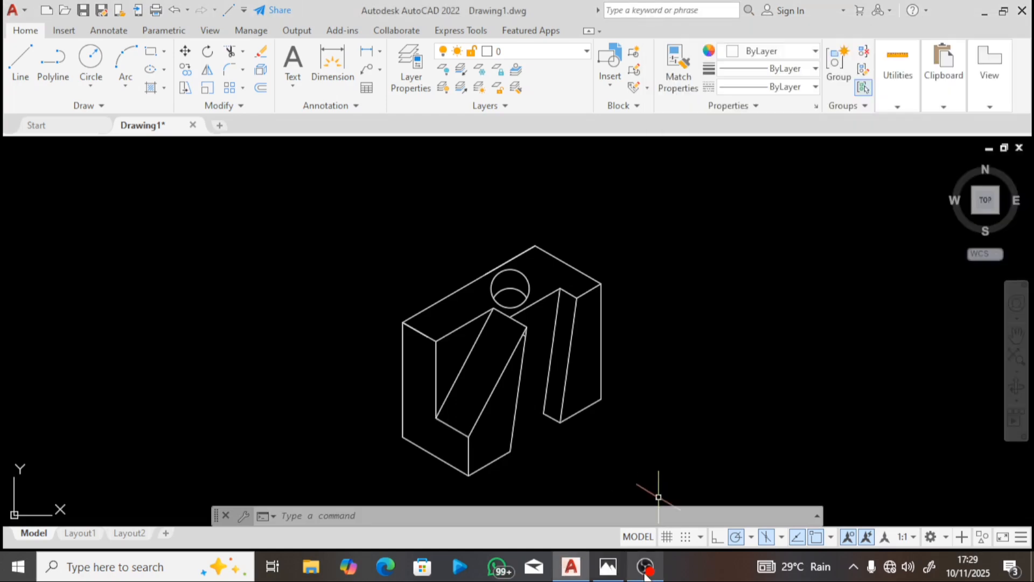